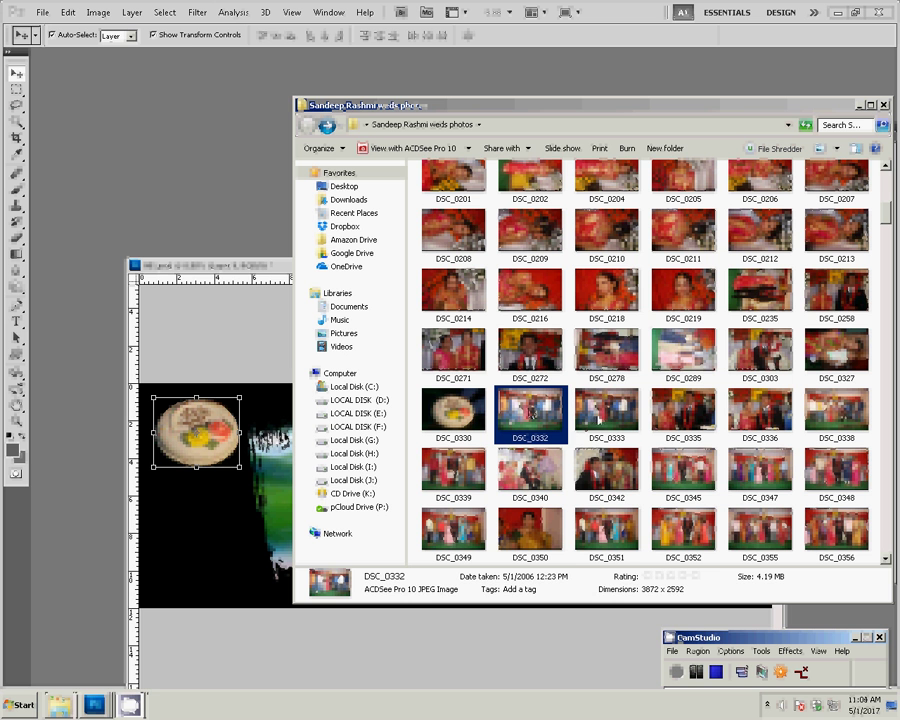
# Add DSC_0333 to the DSC_0332 selection and drag both photos into Photoshop
pyautogui.hotkey('shift', 'Right')
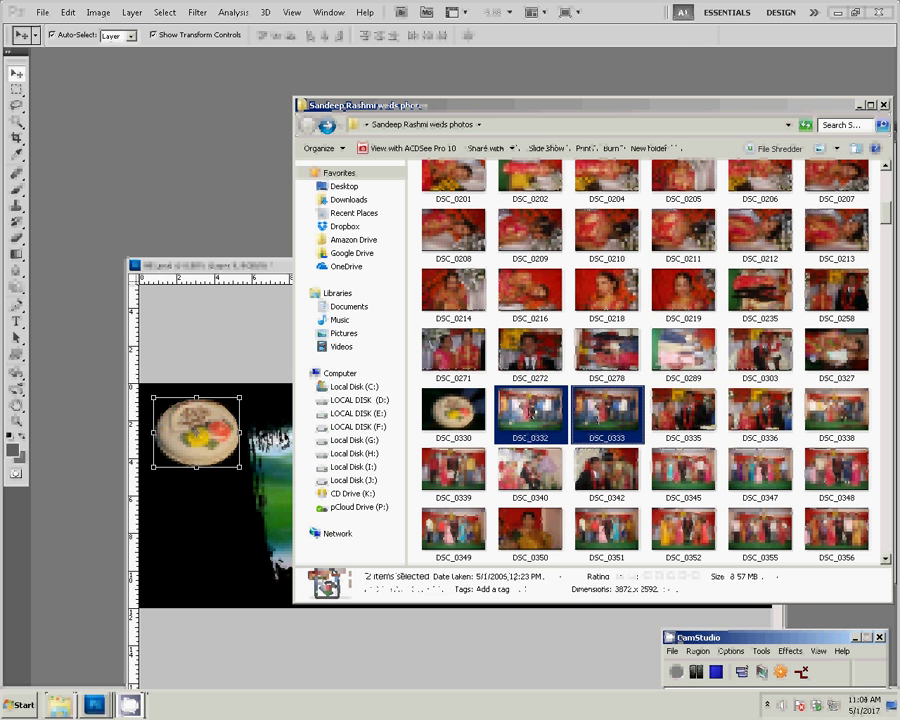
pyautogui.moveTo(532, 411); pyautogui.dragTo(215, 203)
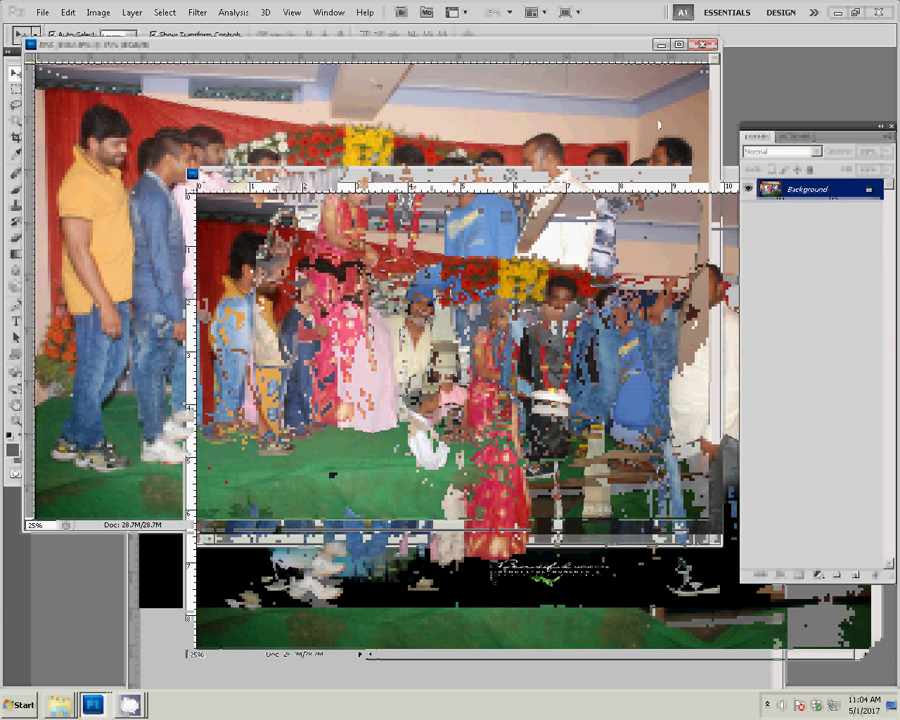
# Close one photo and set the other's document width to 8 inches at 300 pixels/inch
pyautogui.click(706, 43)
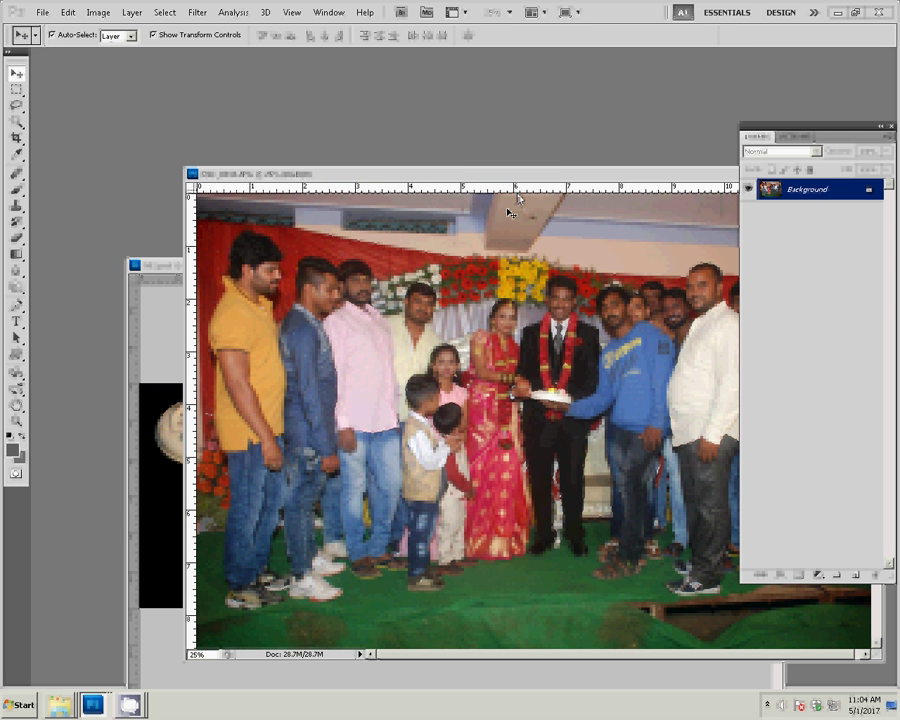
pyautogui.click(99, 12)
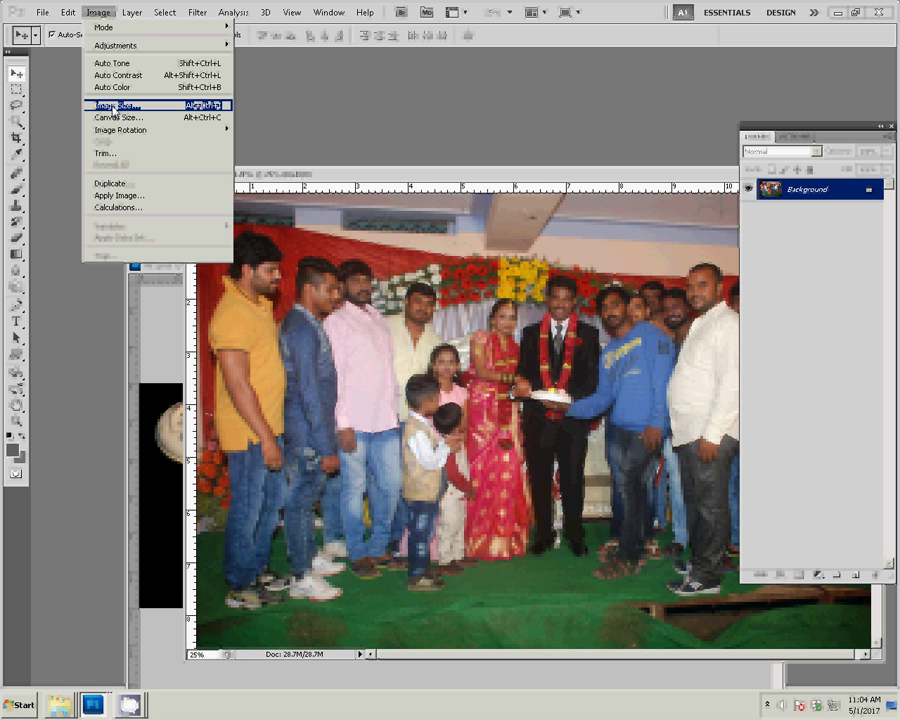
pyautogui.click(113, 107)
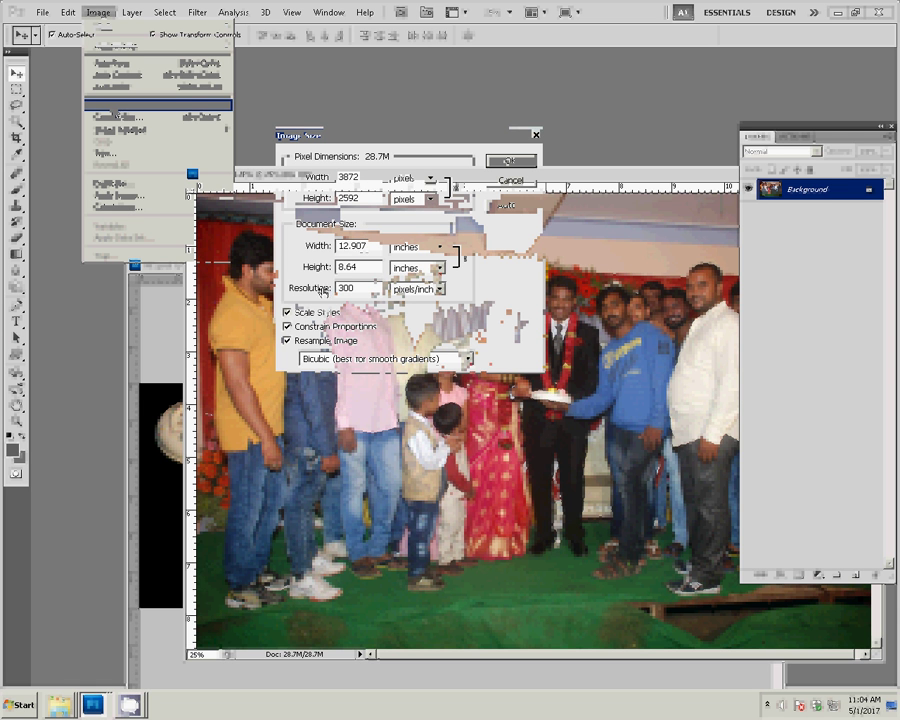
pyautogui.doubleClick(352, 245)
pyautogui.write('6')
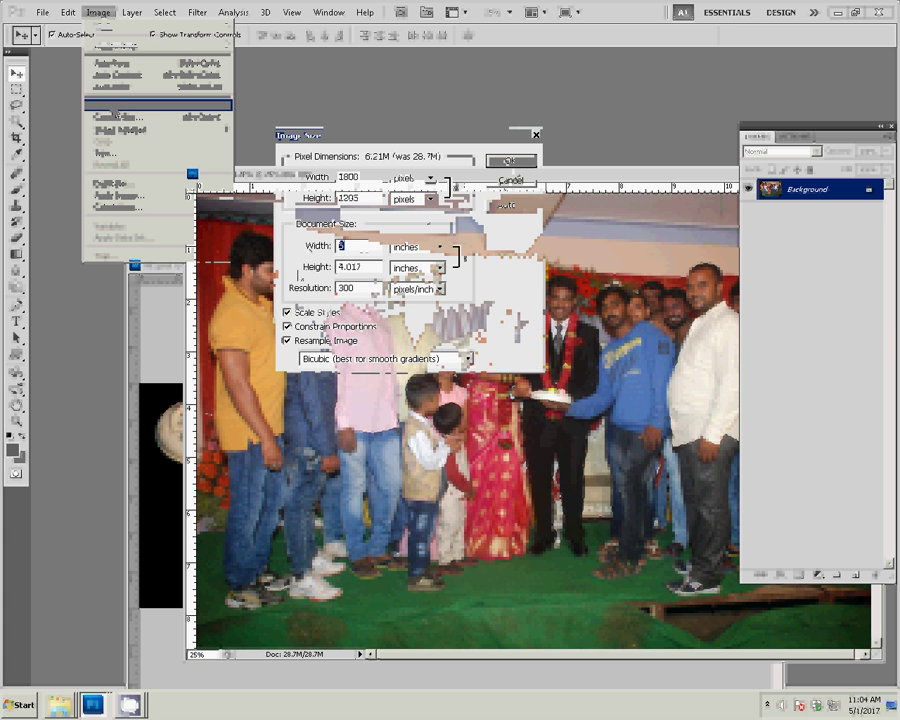
pyautogui.write('8')
pyautogui.press('Return')
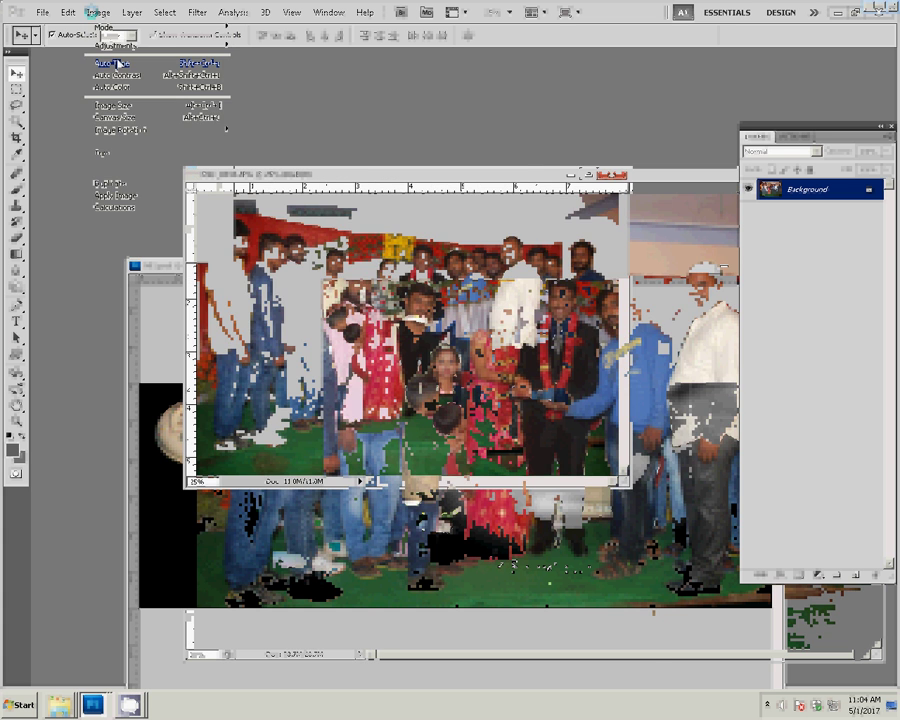
# Recheck the Image Size dialog unchanged and dismiss the locked-layer warning
pyautogui.click(96, 12)
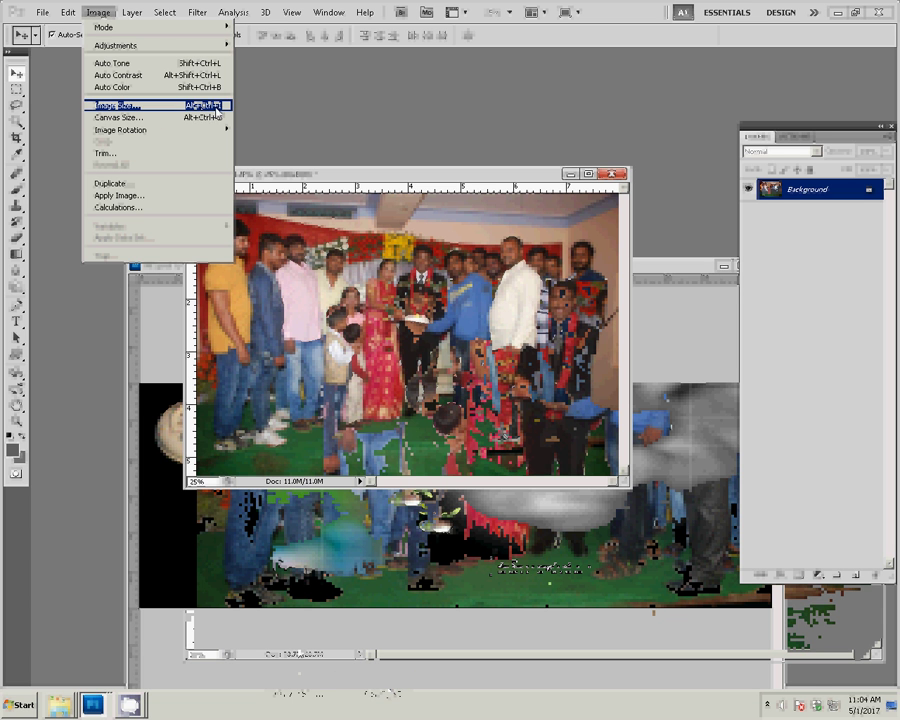
pyautogui.press('Return')
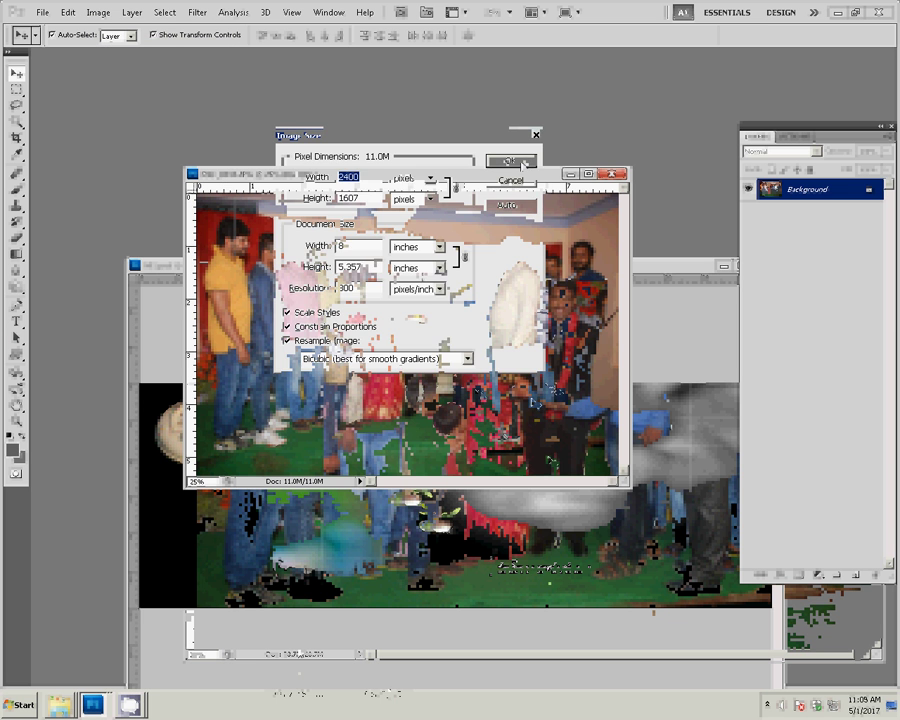
pyautogui.press('Escape')
pyautogui.click(271, 356)
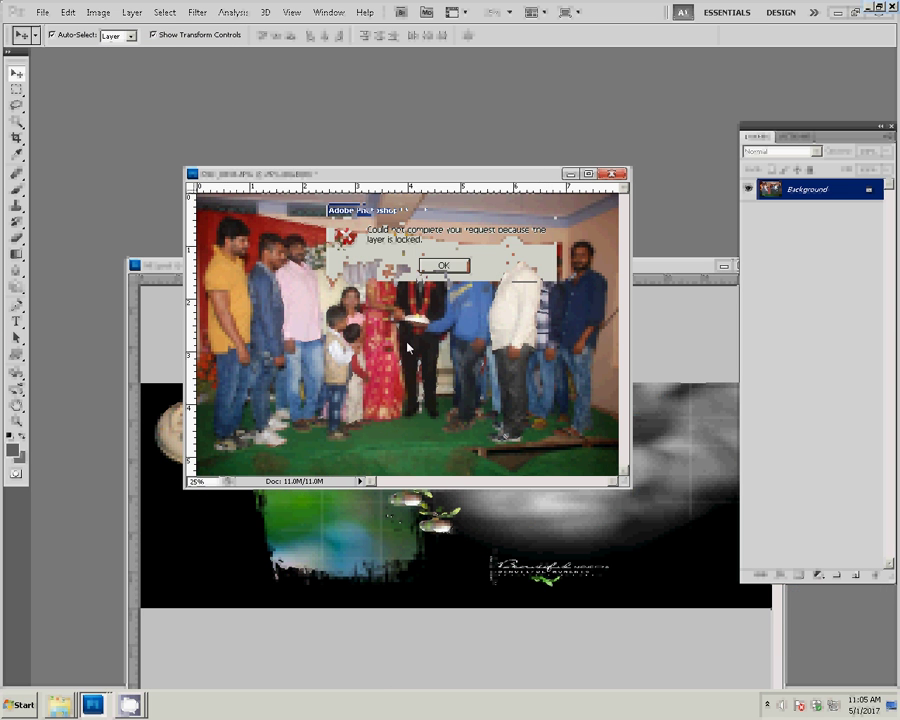
pyautogui.click(441, 264)
# Cut the whole resized photo and close its document without saving
pyautogui.click(131, 12)
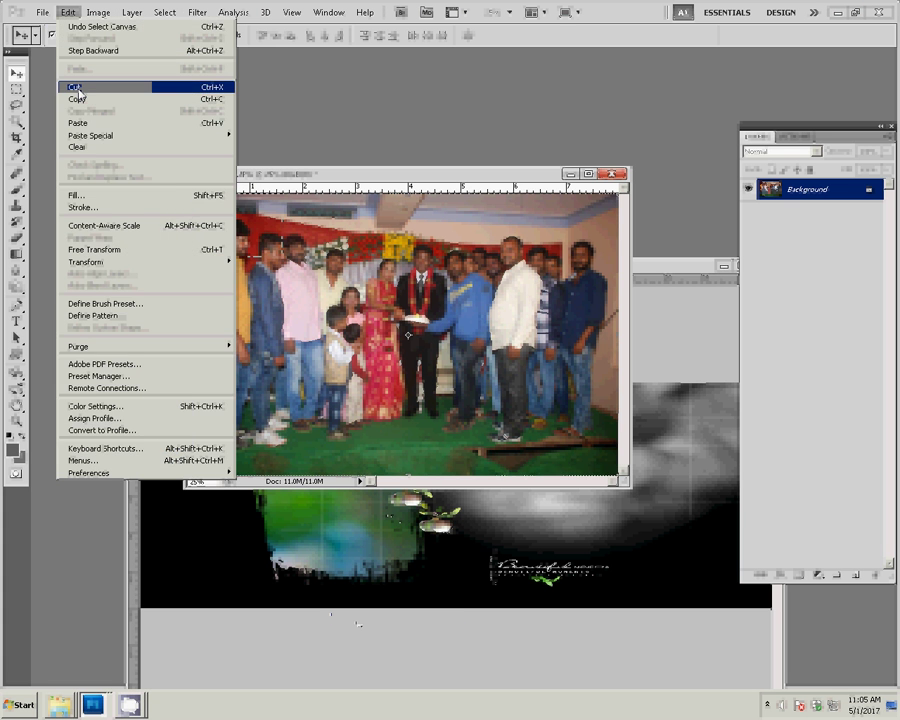
pyautogui.hotkey('ctrl', 'x')
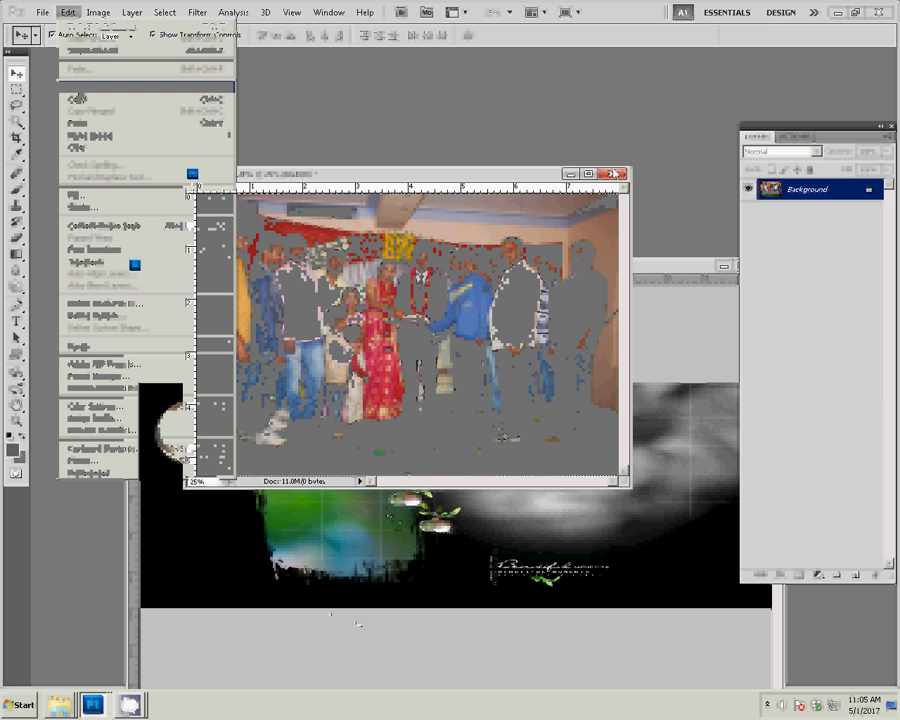
pyautogui.hotkey('ctrl', 'w')
pyautogui.click(451, 267)
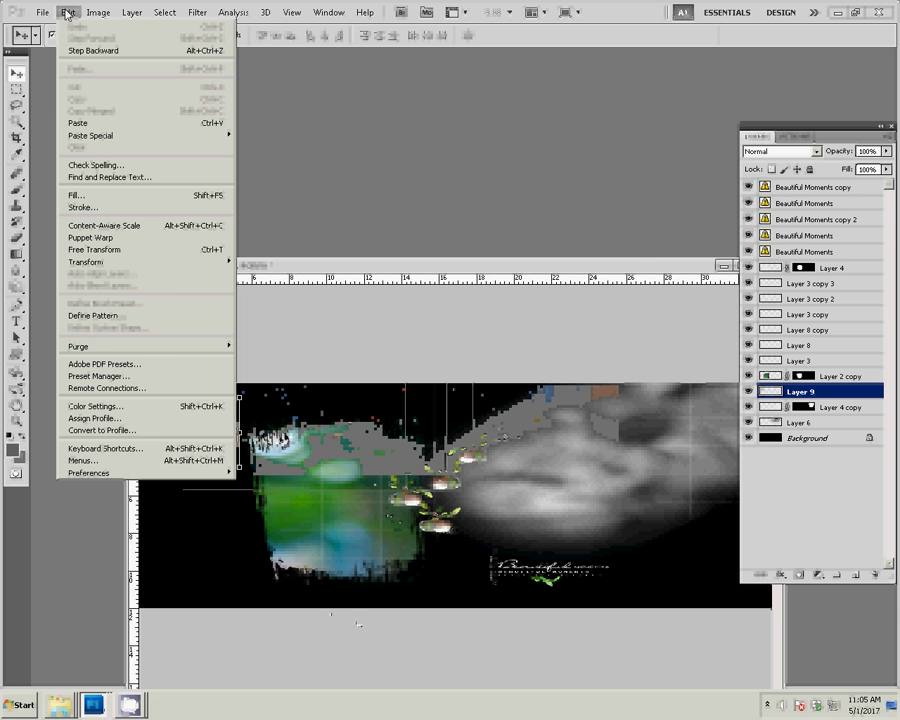
# Paste the photo into the album, move it lower-left, and raise its layer twice
pyautogui.click(215, 123)
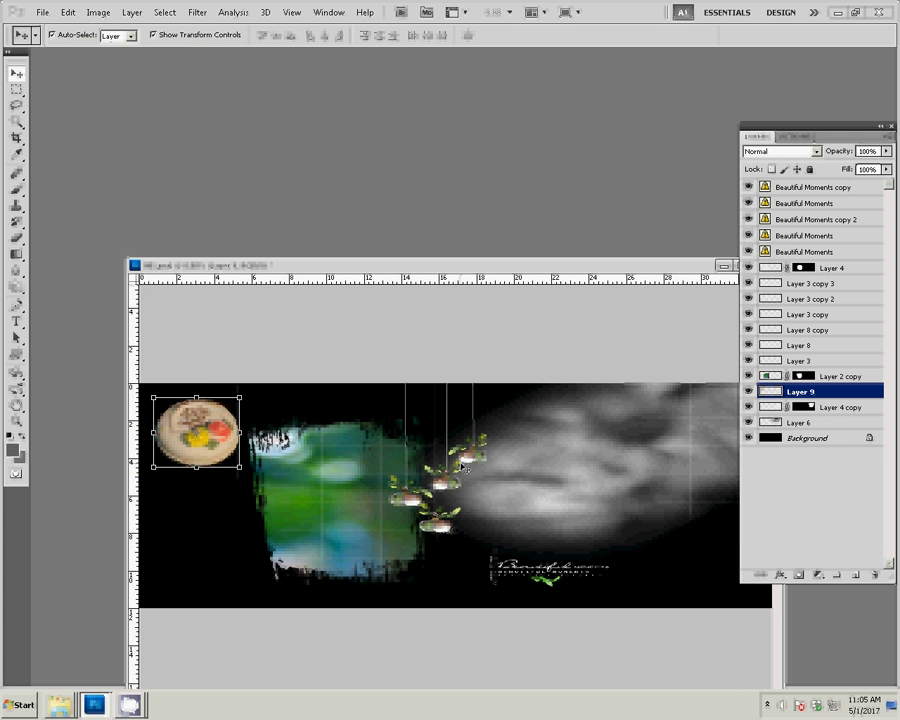
pyautogui.hotkey('ctrl', 'v')
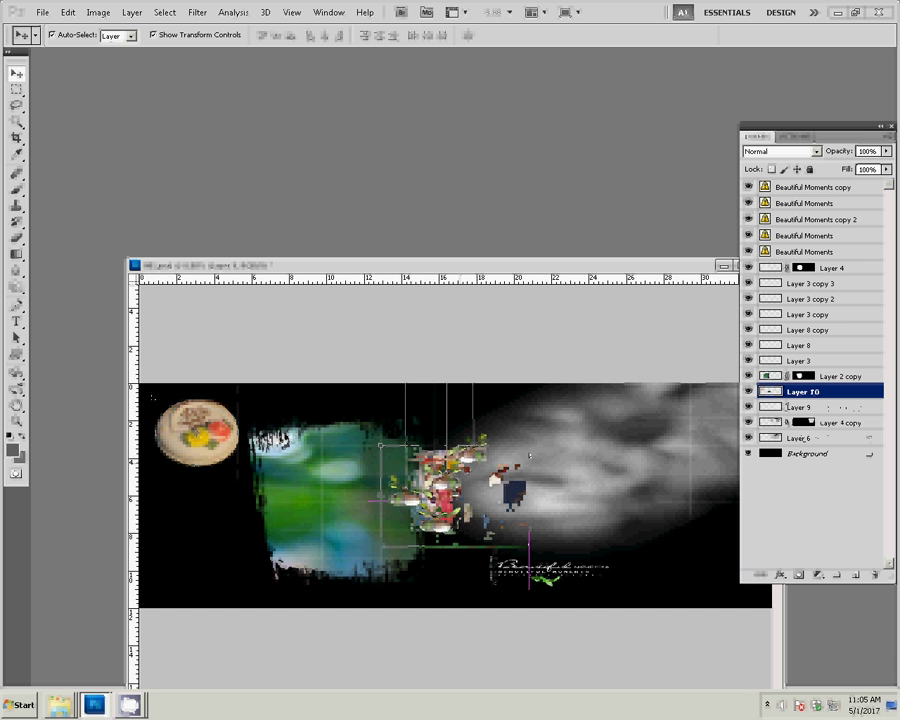
pyautogui.moveTo(497, 479); pyautogui.dragTo(277, 507)
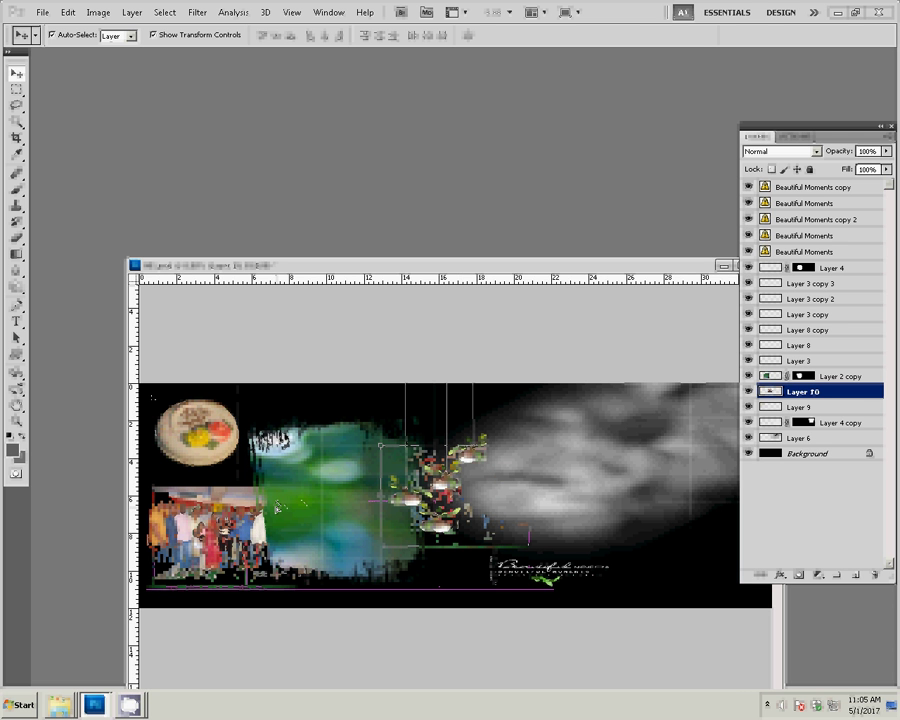
pyautogui.hotkey('ctrl', ']')
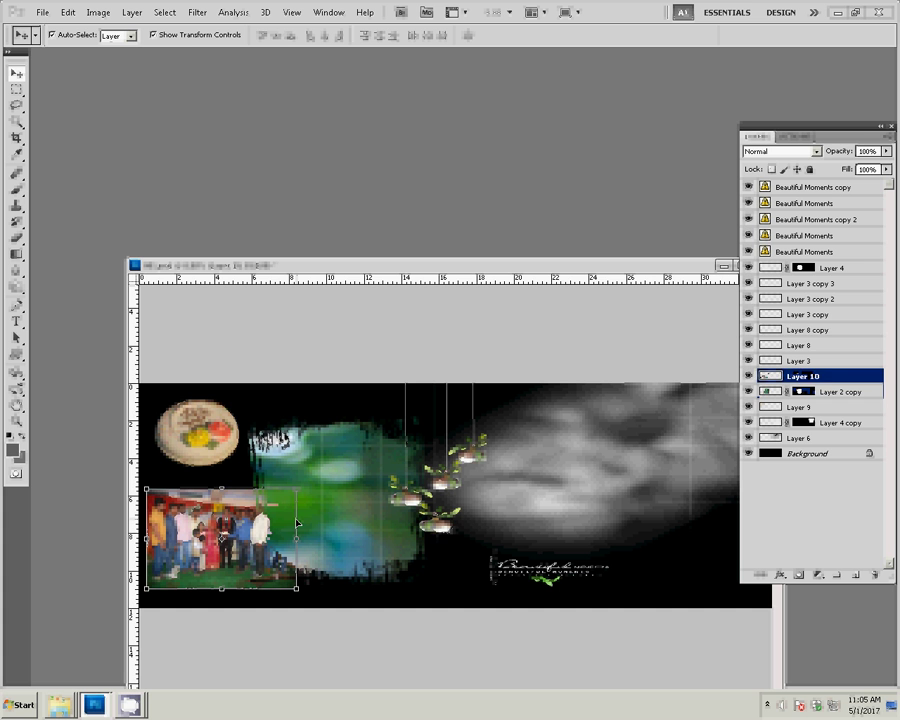
pyautogui.hotkey('ctrl', ']')
pyautogui.hotkey('ctrl', ']')
pyautogui.hotkey('ctrl', ']')
pyautogui.hotkey('ctrl', ']')
pyautogui.hotkey('ctrl', ']')
pyautogui.hotkey('ctrl', ']')
pyautogui.hotkey('ctrl', ']')
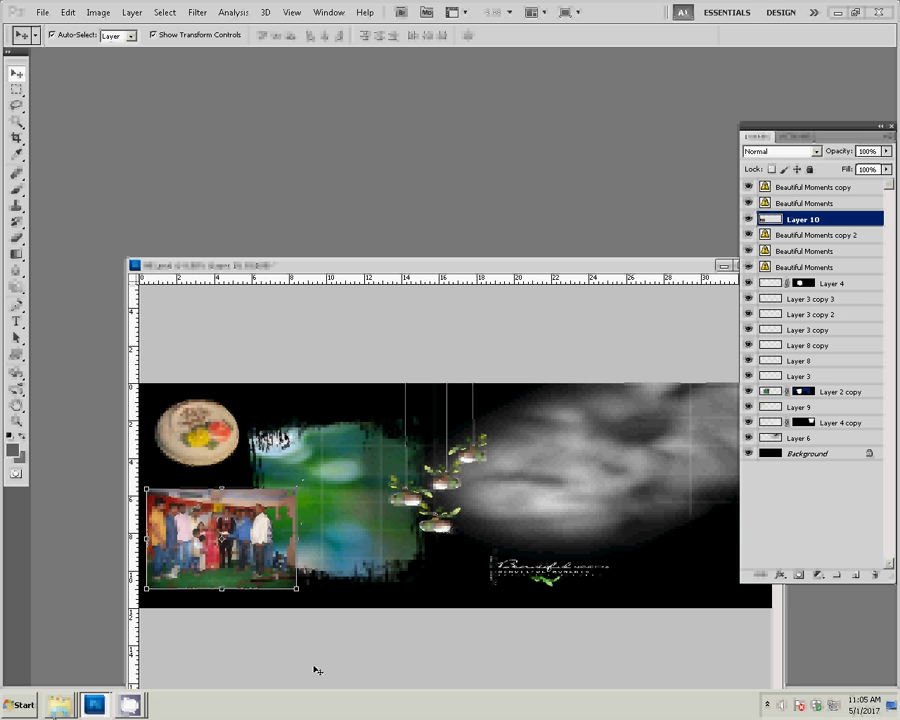
# Move the selected photos, including DSC_0330, into the sss d folder and open it
pyautogui.click(60, 676)
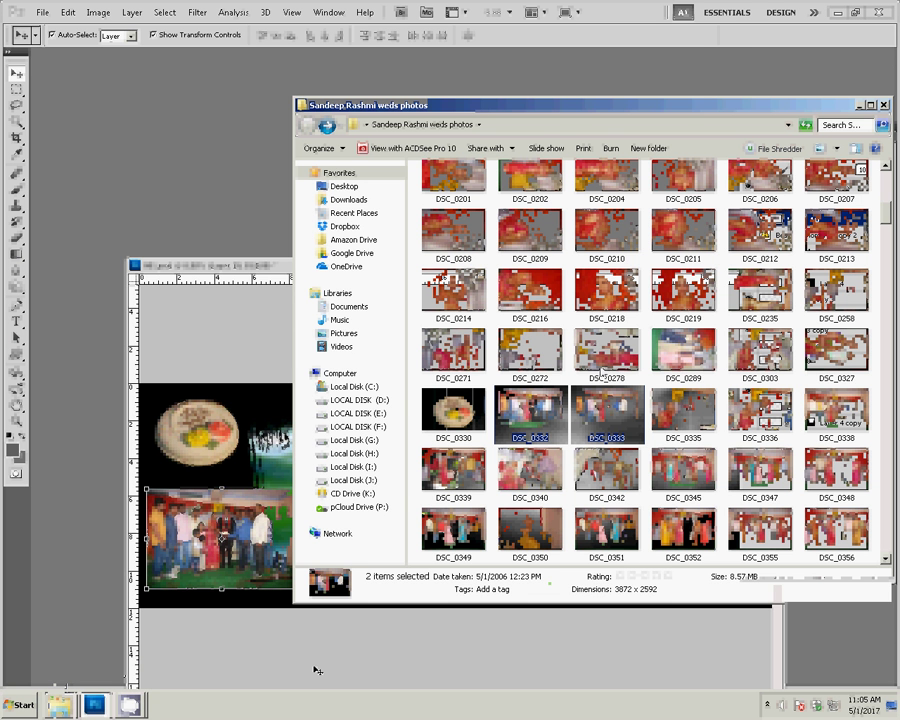
pyautogui.keyDown('ctrl'); pyautogui.click(451, 427); pyautogui.keyUp('ctrl')
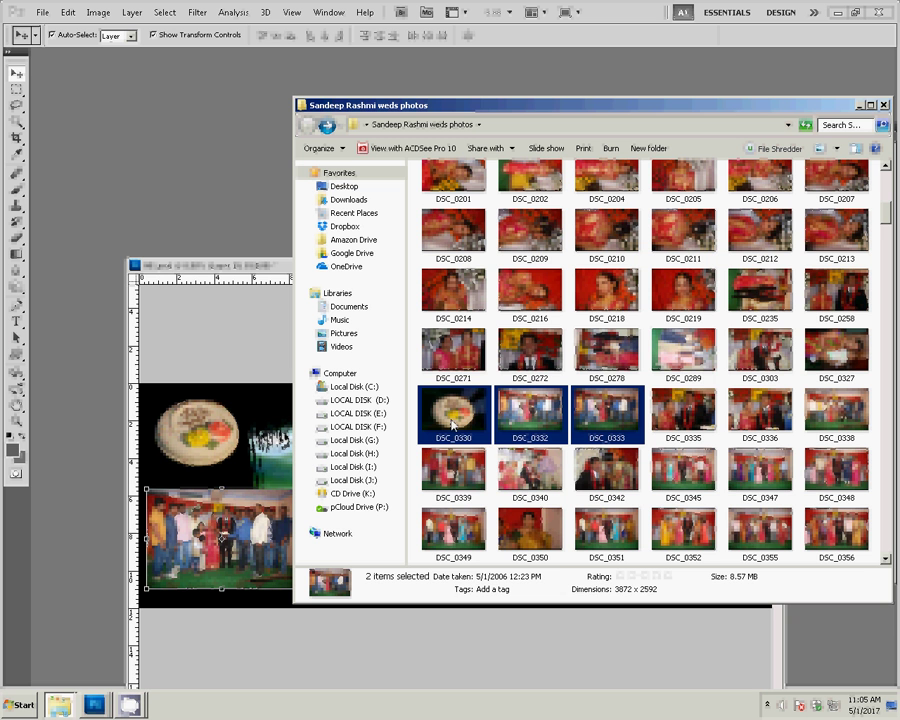
pyautogui.moveTo(451, 427)
pyautogui.mouseDown()
pyautogui.moveTo(656, 427)
pyautogui.moveTo(603, 200)
pyautogui.mouseUp()
pyautogui.doubleClick(603, 200)
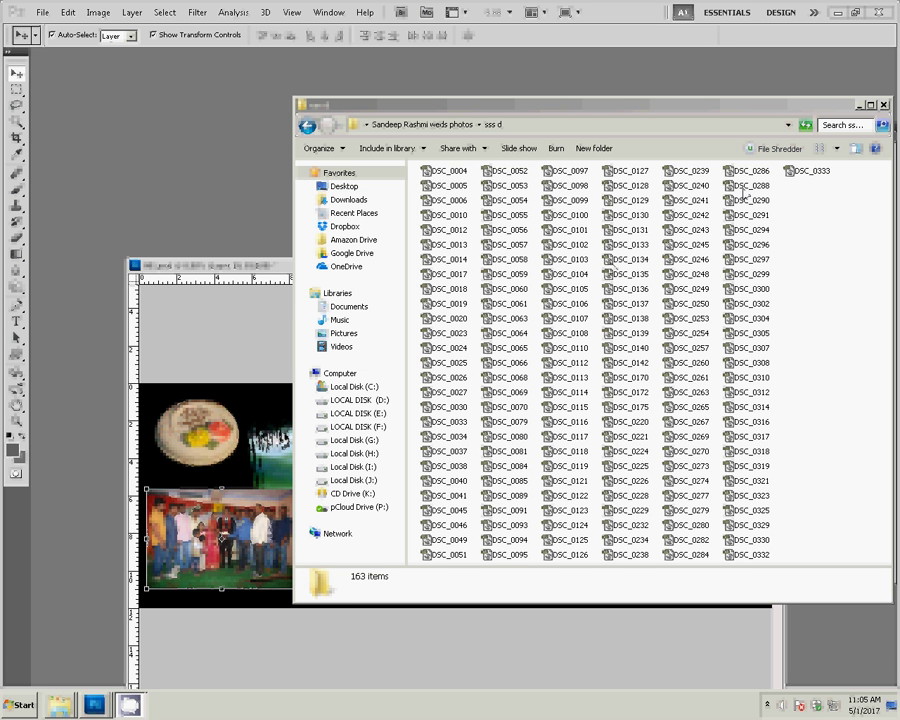
# Switch between Photoshop and the folder windows, returning to the wedding photos folder
pyautogui.click(267, 270)
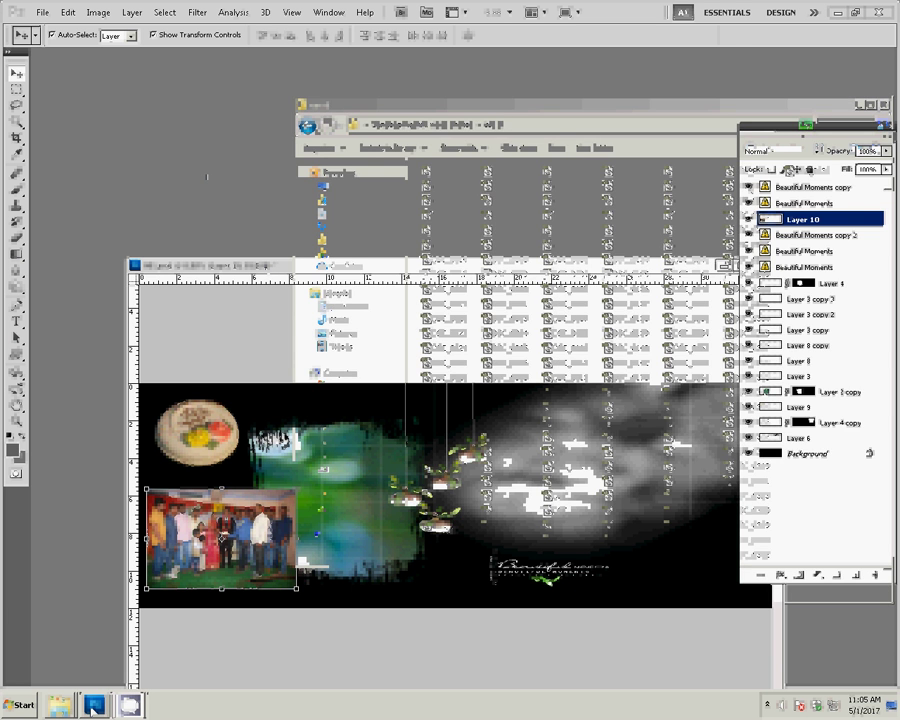
pyautogui.click(60, 705)
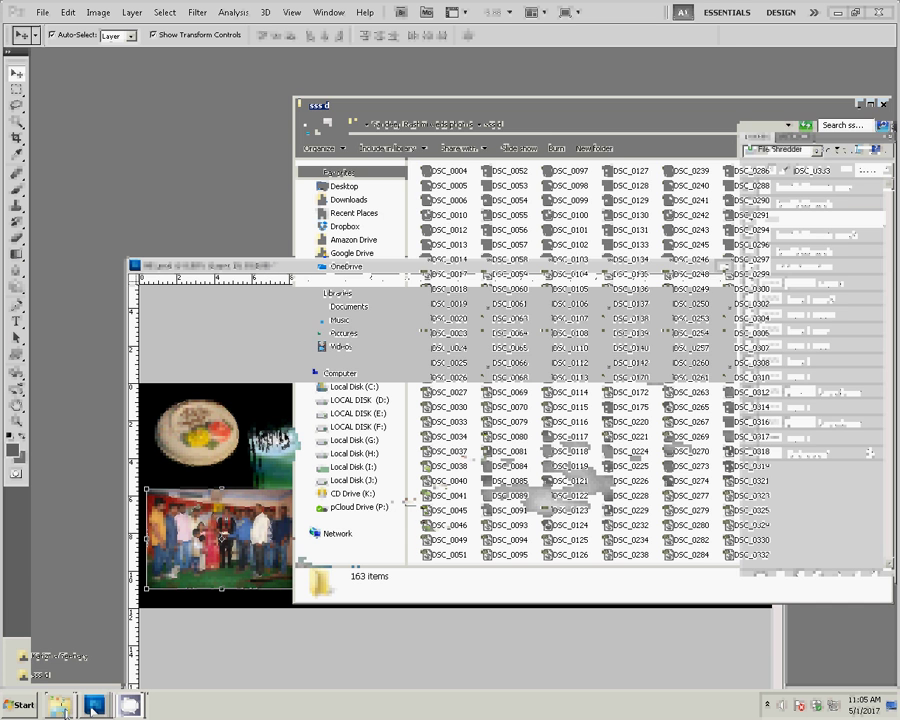
pyautogui.click(55, 656)
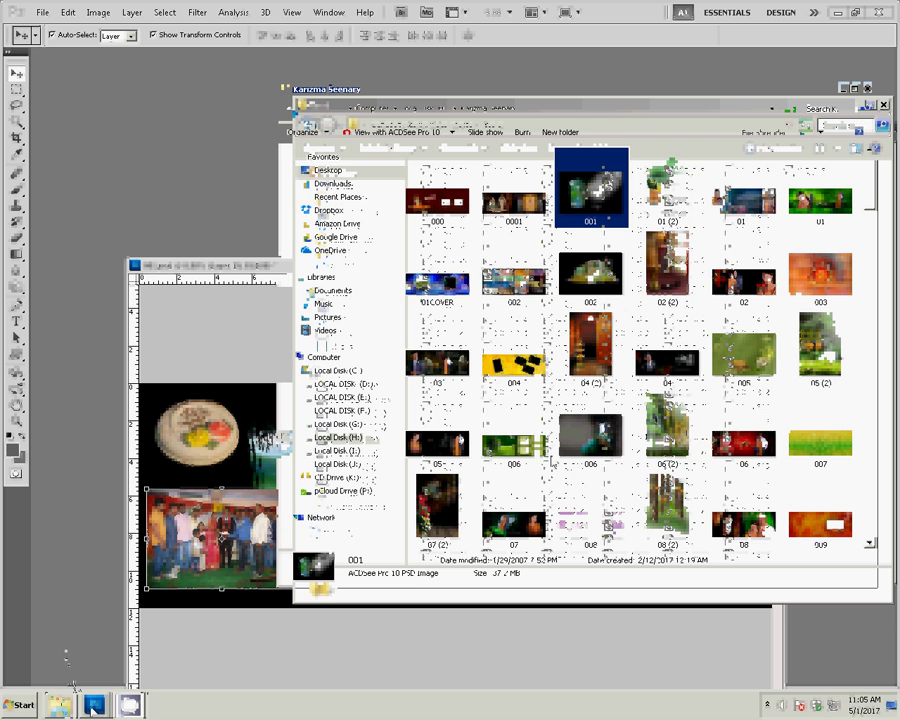
pyautogui.click(96, 705)
pyautogui.click(60, 705)
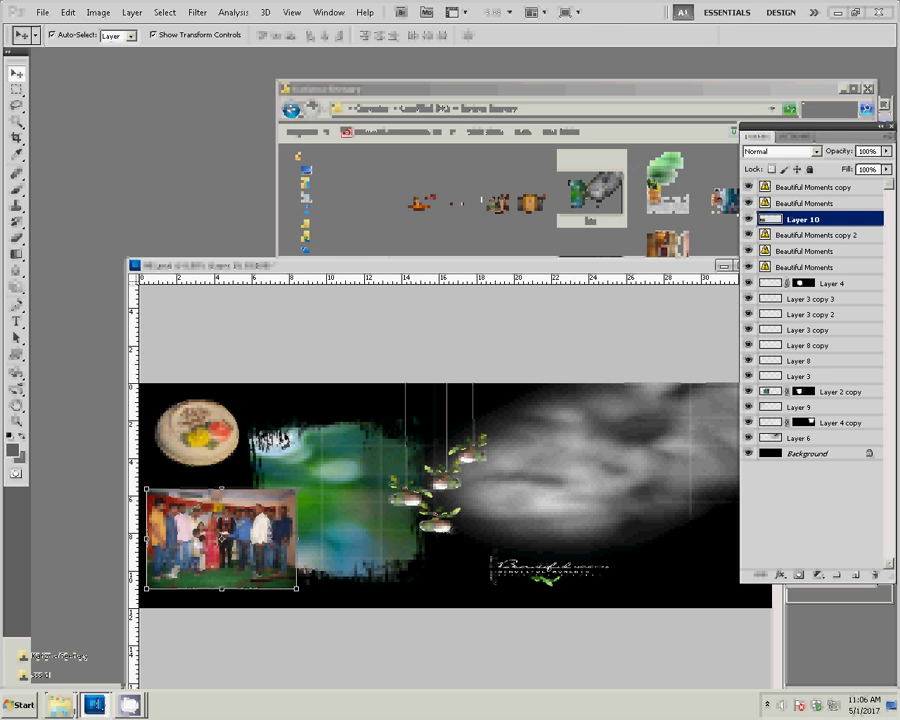
pyautogui.click(40, 664)
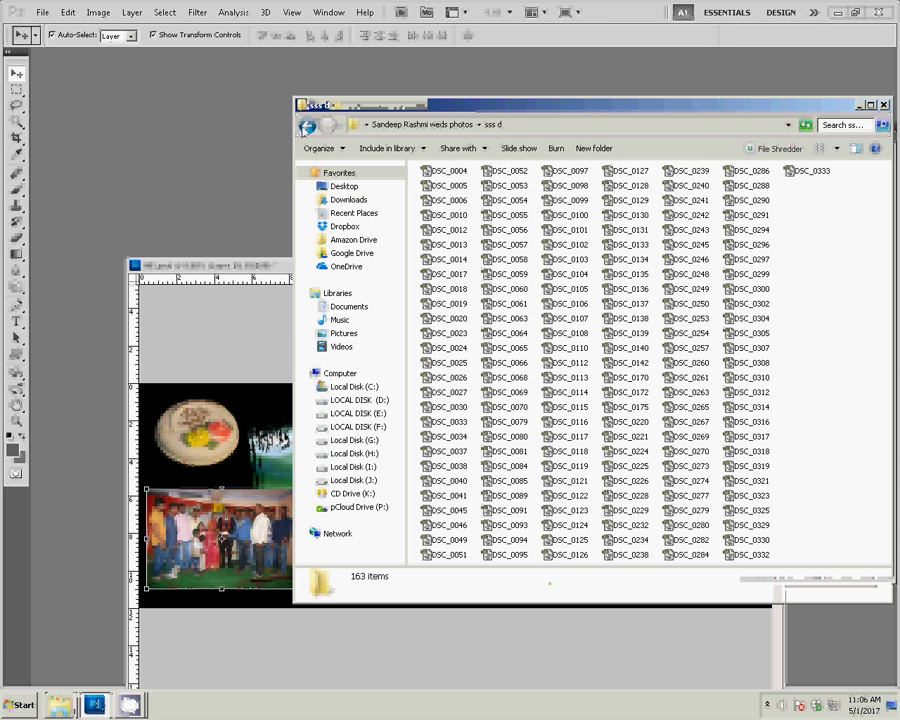
pyautogui.click(307, 127)
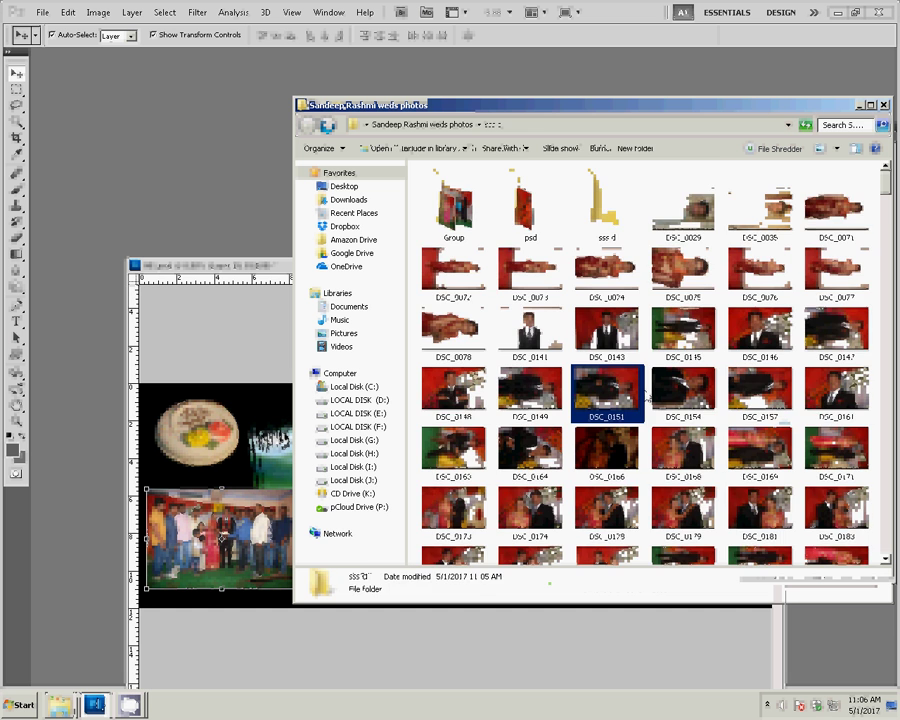
pyautogui.scroll(-5, 637, 410)
pyautogui.scroll(-3, 637, 408)
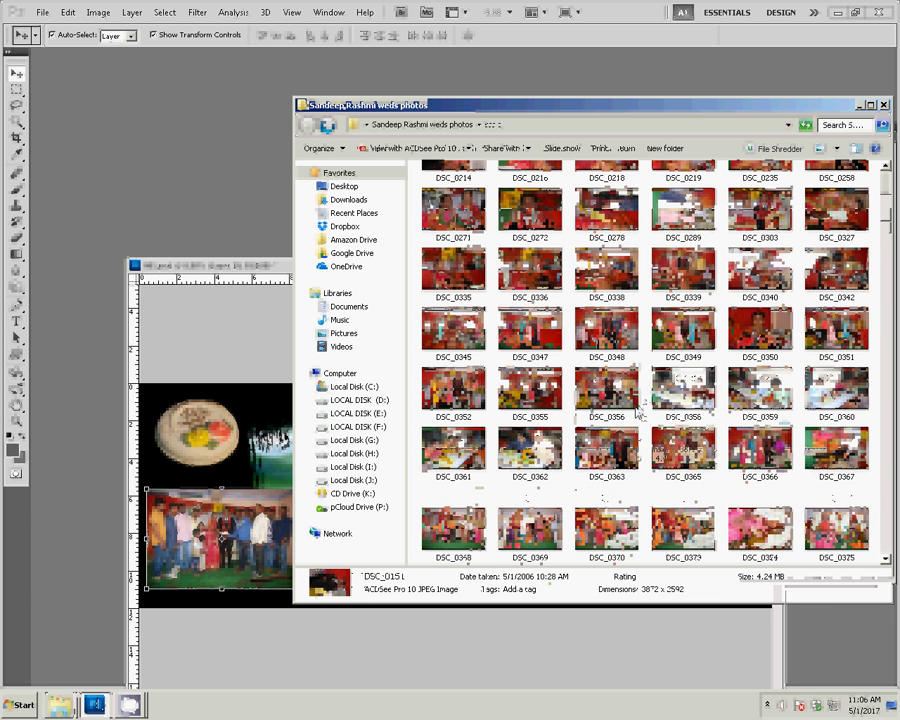
pyautogui.scroll(2, 637, 415)
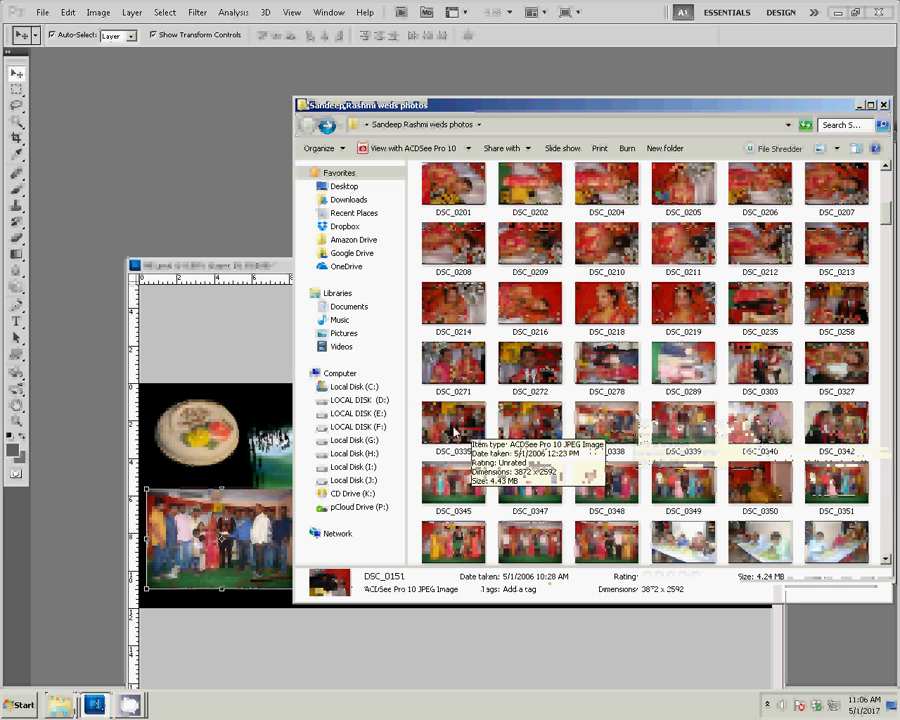
# Select DSC_0335, 0336, 0338, 0339, 0340 and 0342 and drop them into Photoshop
pyautogui.click(455, 425)
pyautogui.keyDown('ctrl'); pyautogui.click(530, 425); pyautogui.keyUp('ctrl')
pyautogui.keyDown('ctrl'); pyautogui.click(607, 425); pyautogui.keyUp('ctrl')
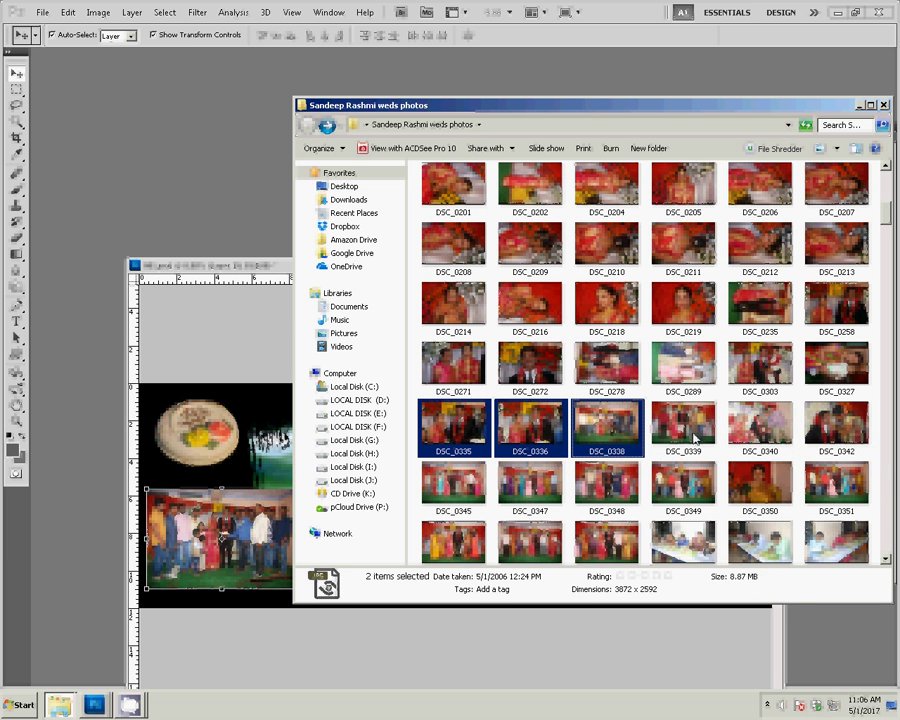
pyautogui.keyDown('ctrl'); pyautogui.click(695, 438); pyautogui.keyUp('ctrl')
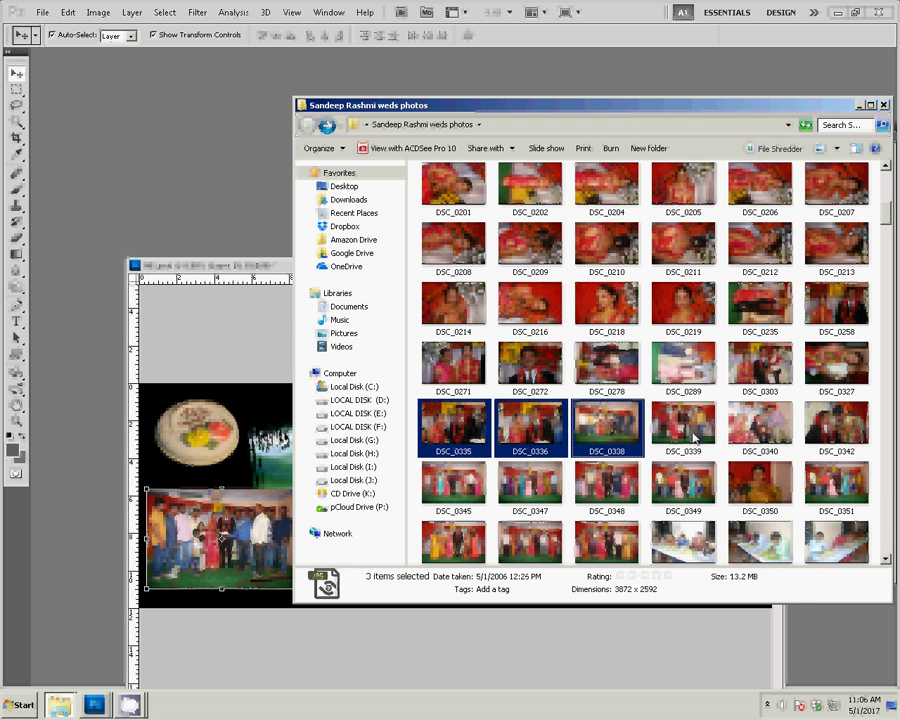
pyautogui.keyDown('ctrl'); pyautogui.click(768, 436); pyautogui.keyUp('ctrl')
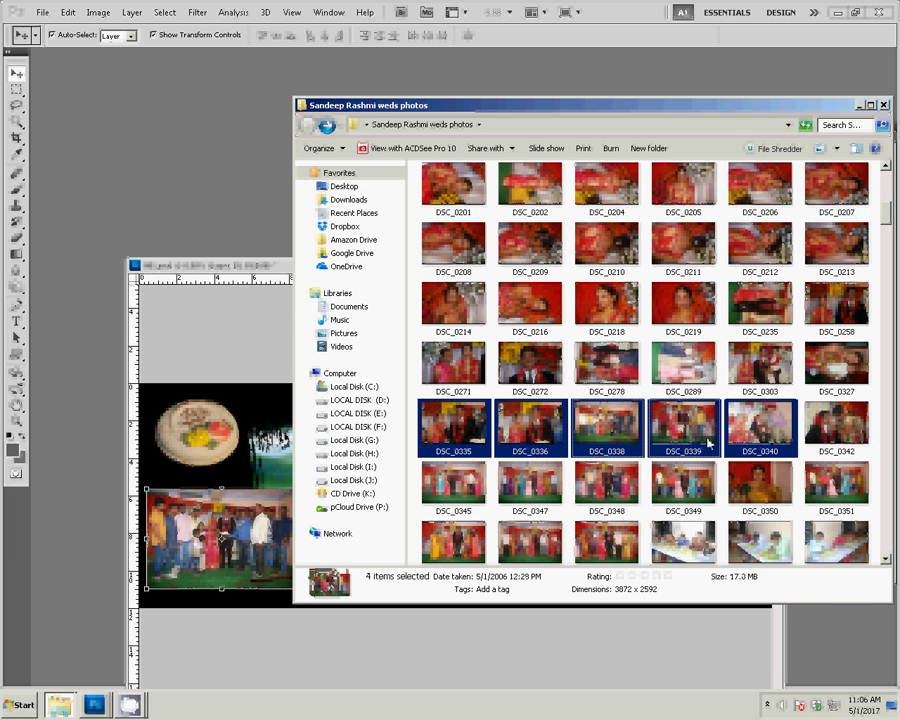
pyautogui.keyDown('ctrl'); pyautogui.click(843, 433); pyautogui.keyUp('ctrl')
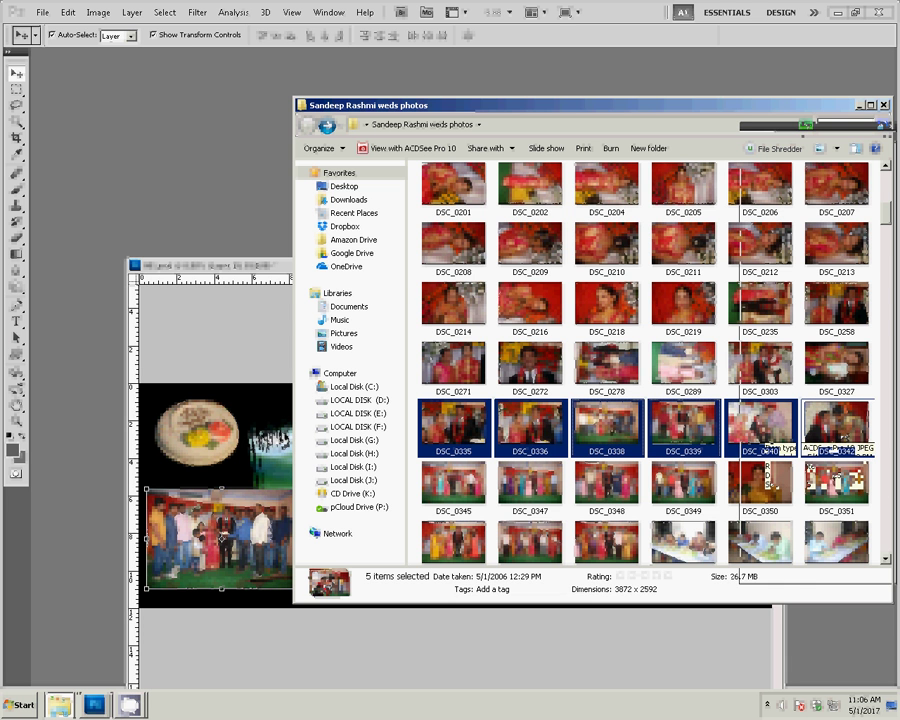
pyautogui.moveTo(843, 433); pyautogui.dragTo(230, 410)
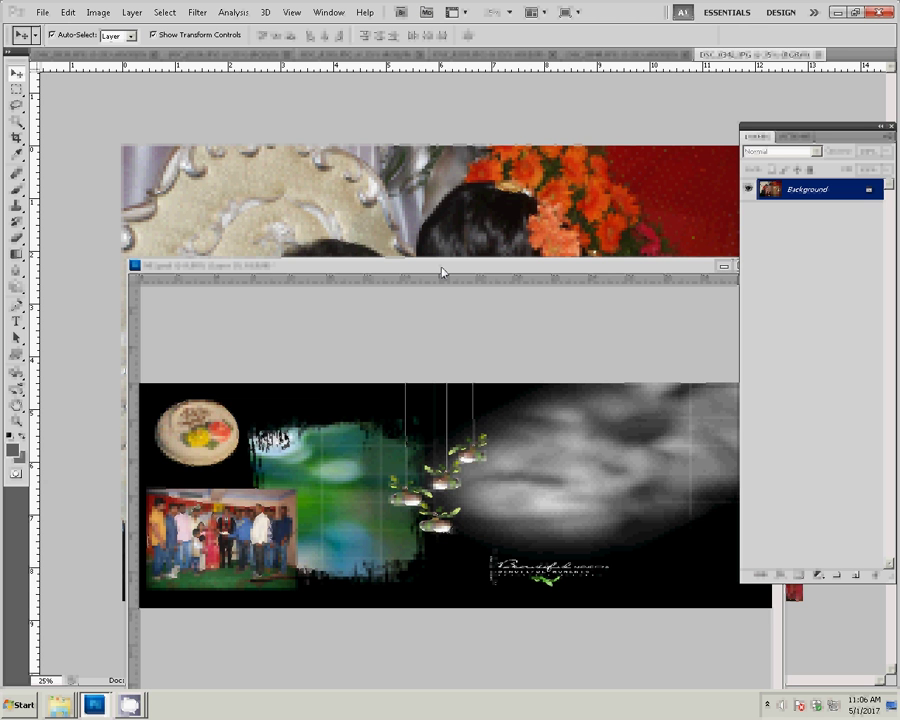
# Move the album window up and switch to the couple photo's document
pyautogui.moveTo(443, 271)
pyautogui.mouseDown()
pyautogui.moveTo(453, 52)
pyautogui.moveTo(447, 64)
pyautogui.mouseUp()
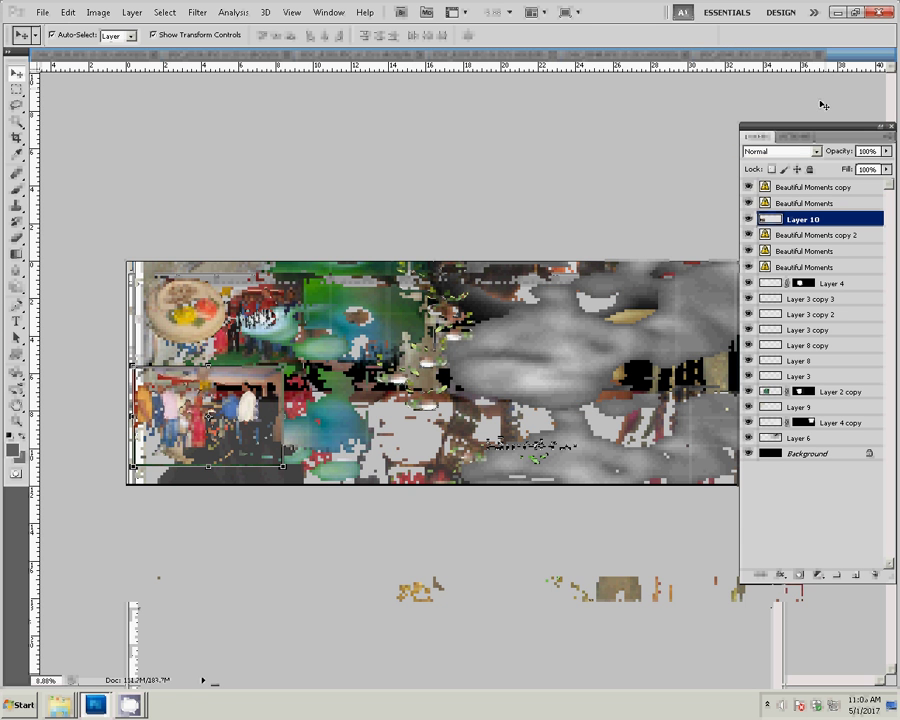
pyautogui.click(657, 55)
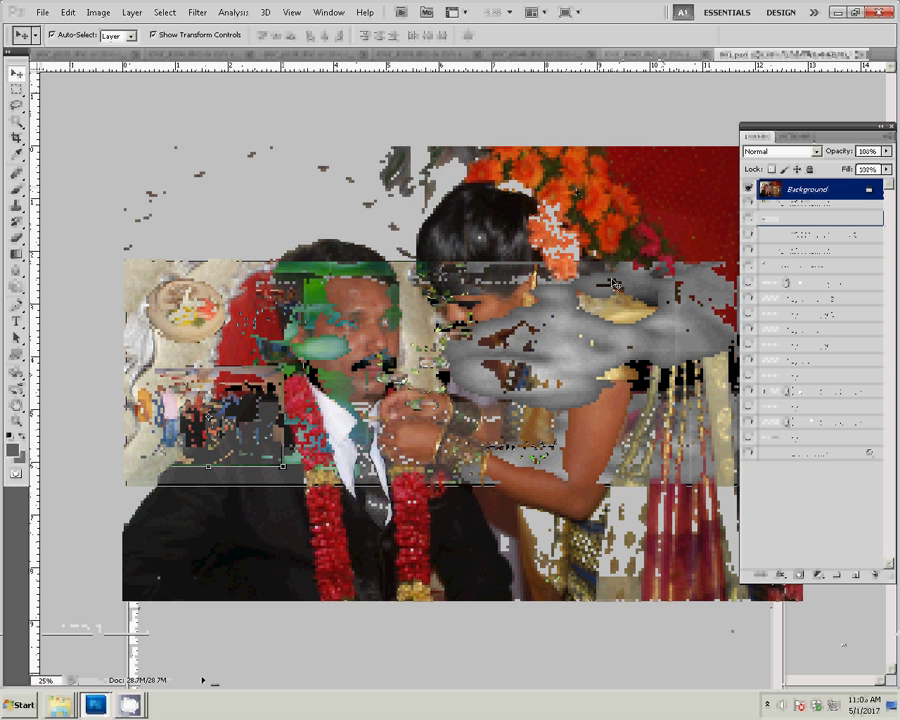
# Enter an 8-inch document width in the couple photo's Image Size dialog (Alt+Ctrl+I)
pyautogui.hotkey('ctrl', 'alt', 'i')
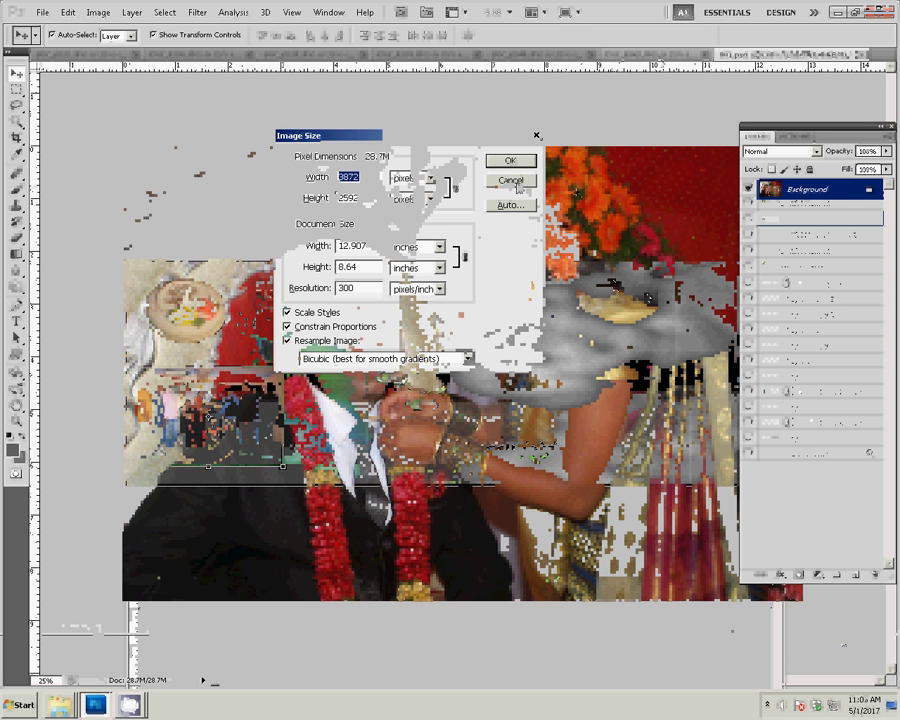
pyautogui.click(511, 181)
pyautogui.hotkey('ctrl', 'alt', 'i')
pyautogui.press('Tab')
pyautogui.press('Tab')
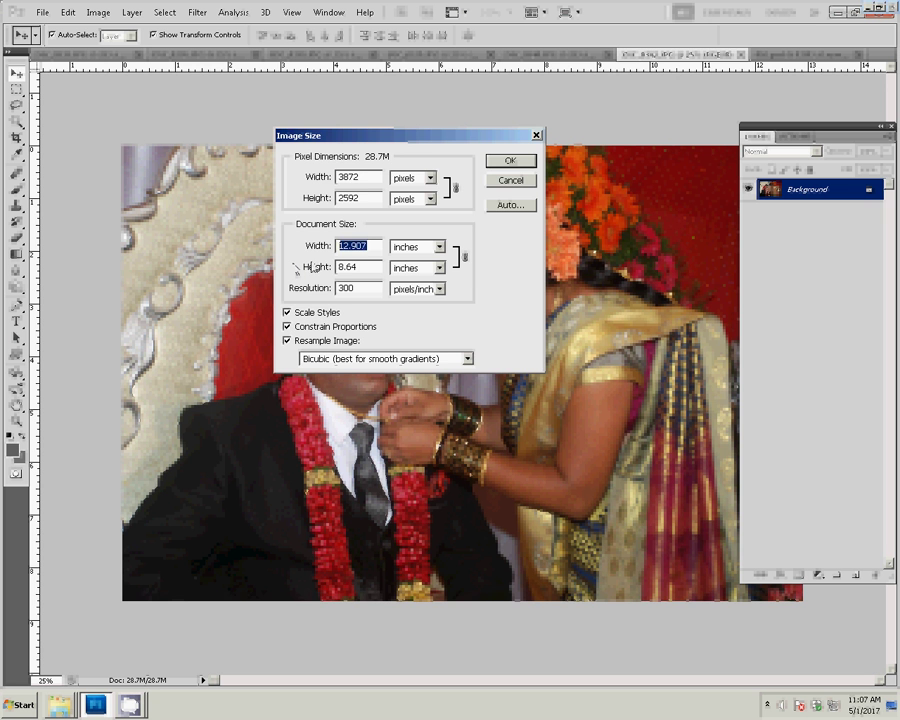
pyautogui.write('8')
pyautogui.click(507, 165)
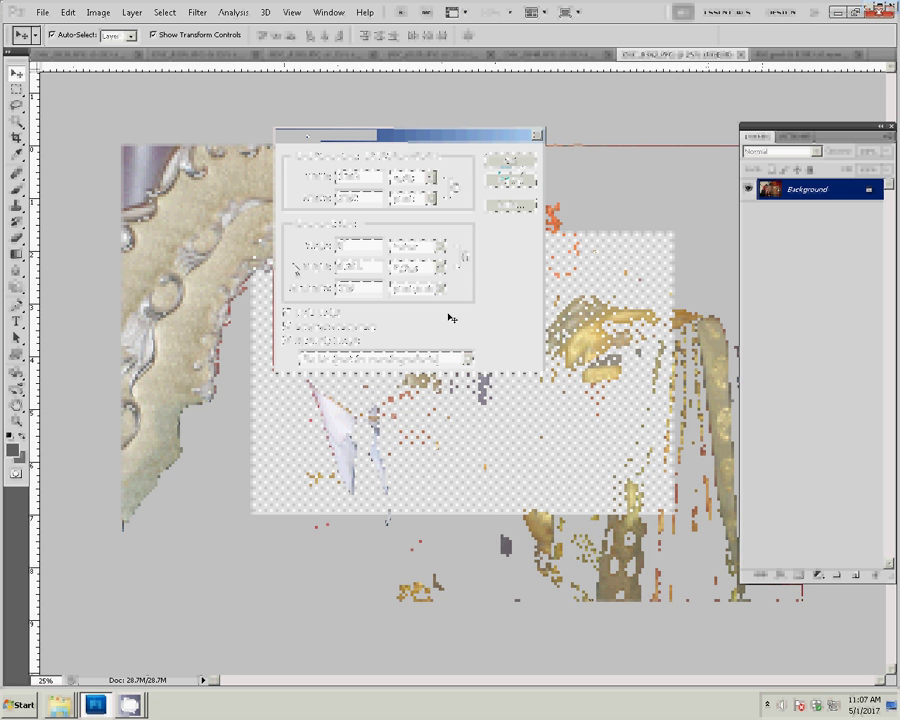
# Duplicate Background, then run Magic Pro on the original Background with Graininess 88
pyautogui.rightClick(834, 192)
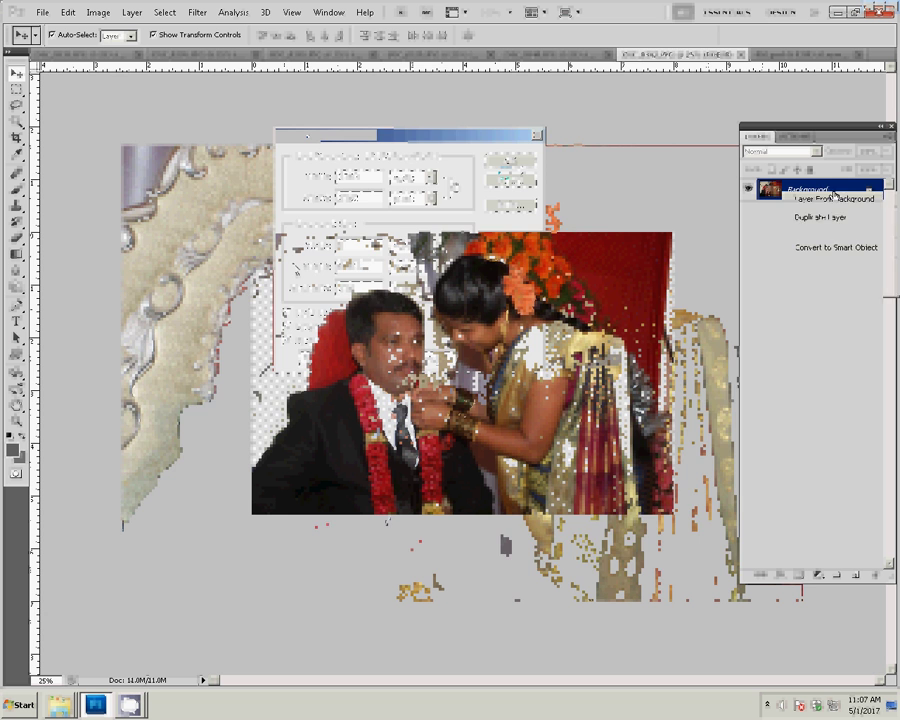
pyautogui.click(576, 224)
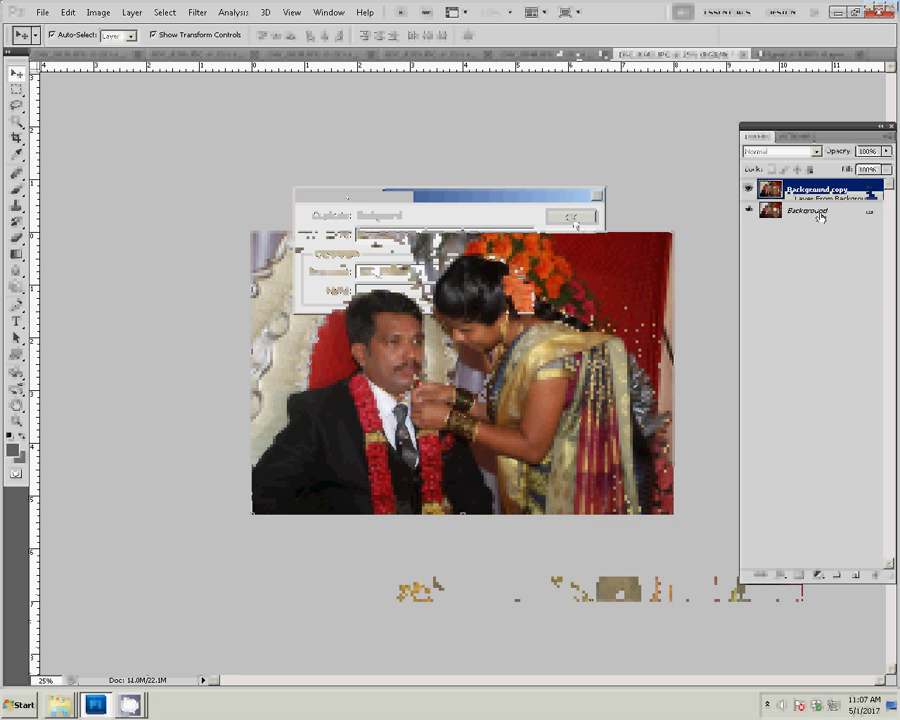
pyautogui.click(820, 212)
pyautogui.click(197, 12)
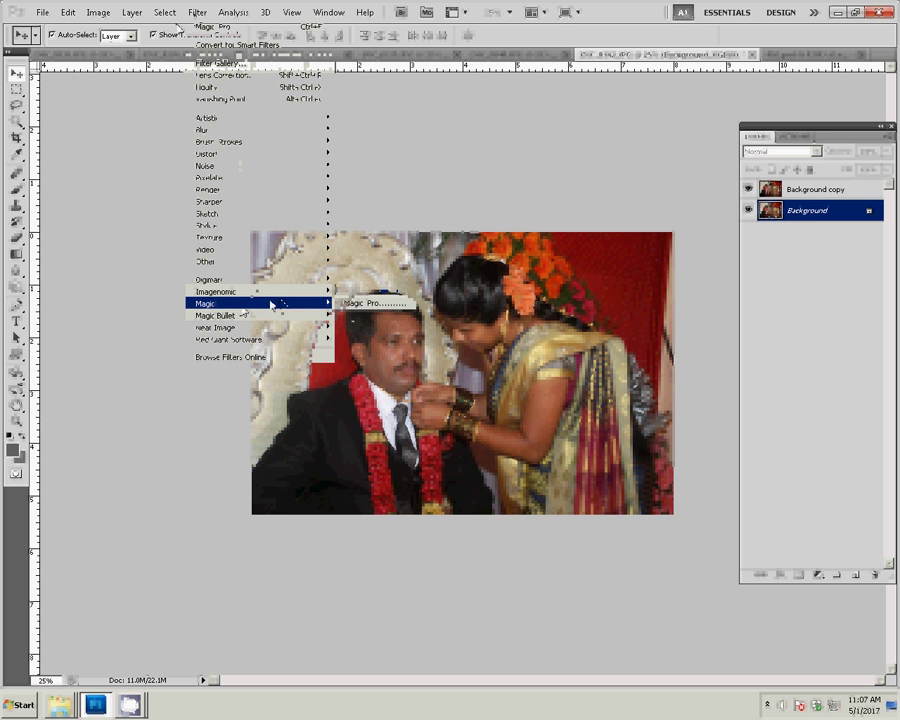
pyautogui.click(366, 301)
pyautogui.doubleClick(508, 305)
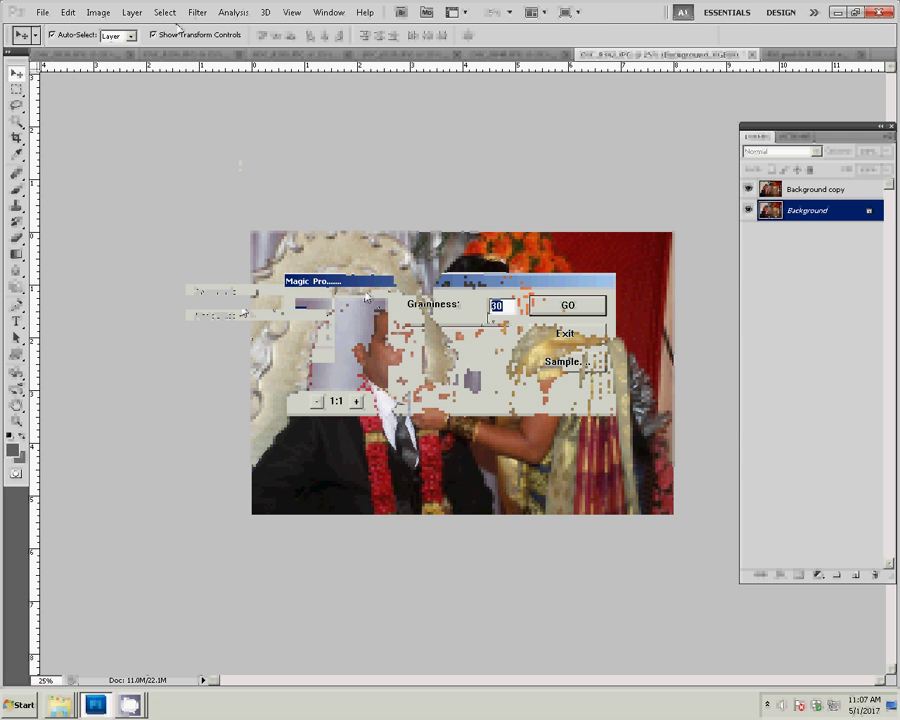
pyautogui.write('88')
pyautogui.click(572, 304)
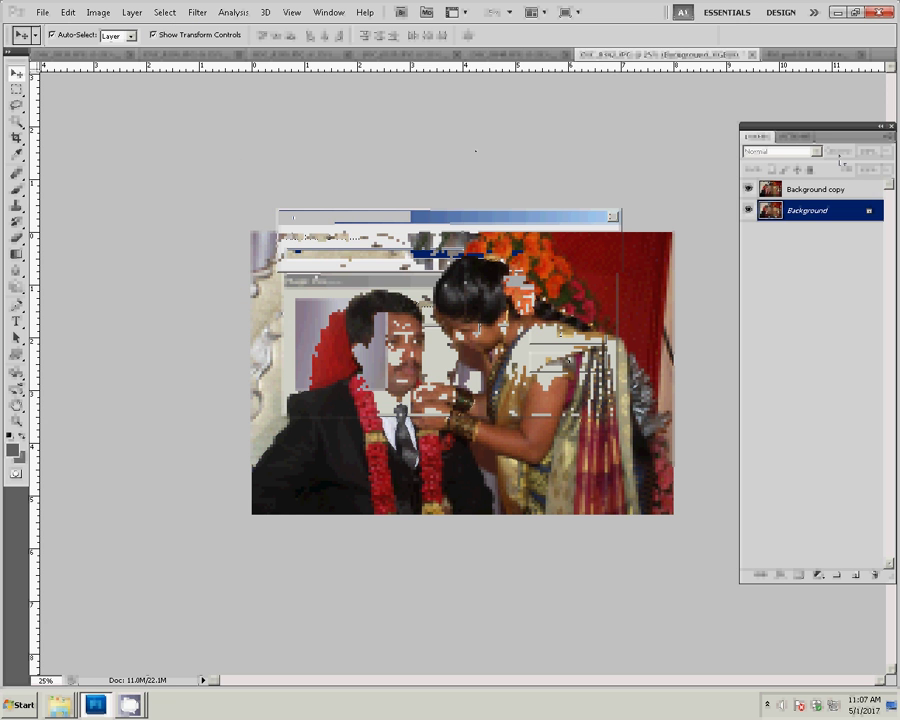
# Zoom in to 200% on the man's face
pyautogui.press('z')
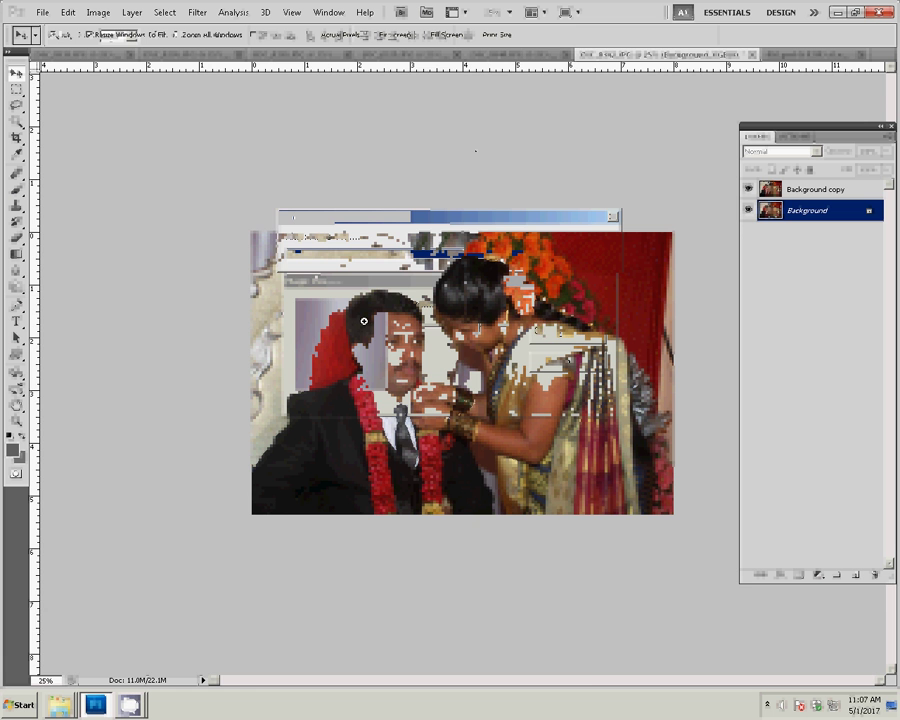
pyautogui.moveTo(364, 321); pyautogui.dragTo(624, 390)
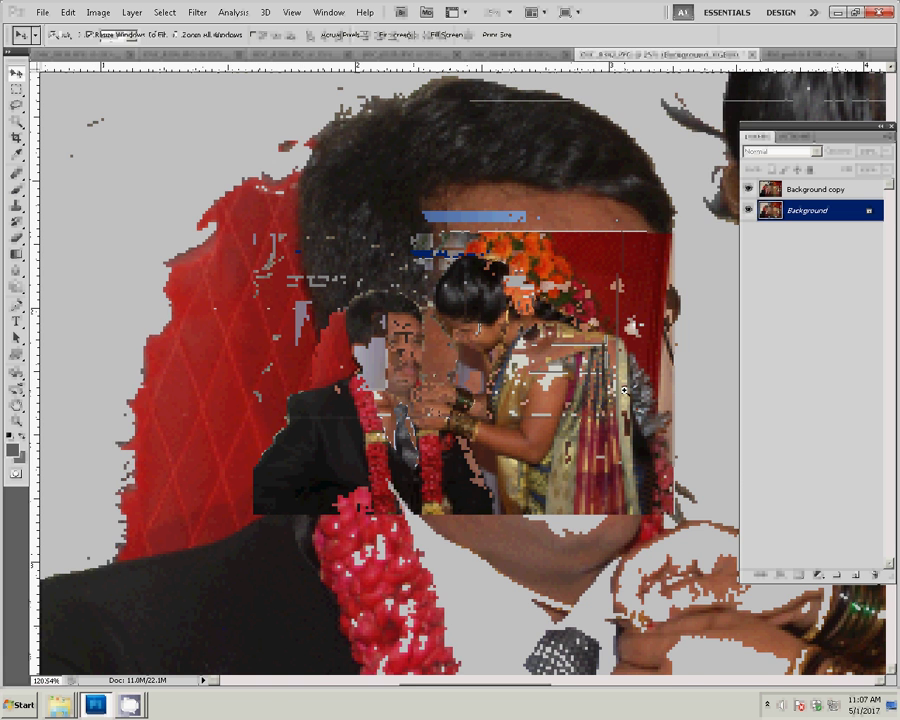
pyautogui.click(624, 390)
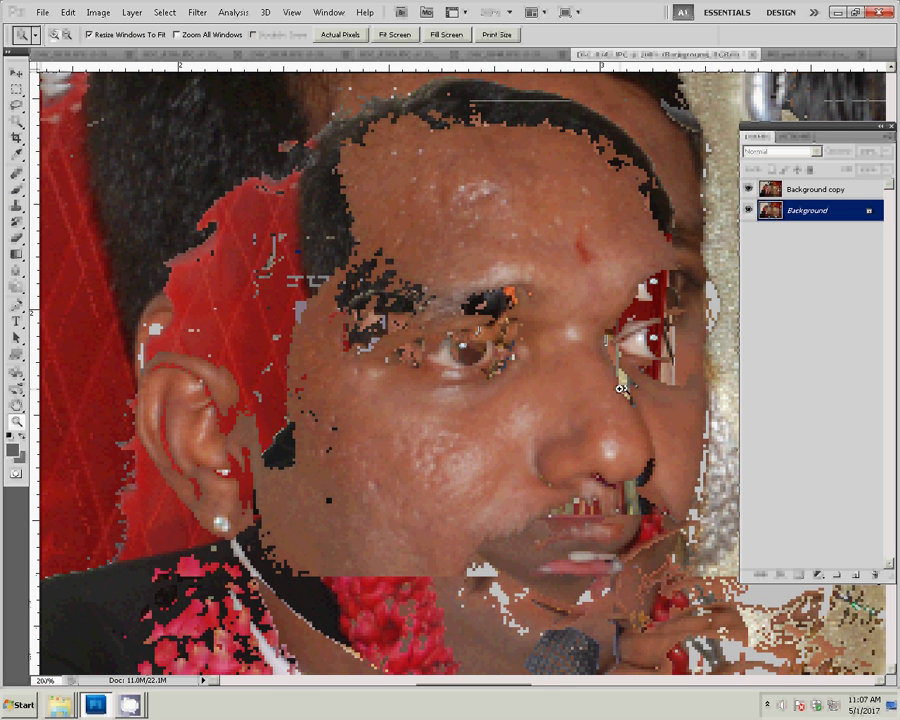
# Set up the Eraser at size 40, 61% opacity and 58% flow
pyautogui.press('e')
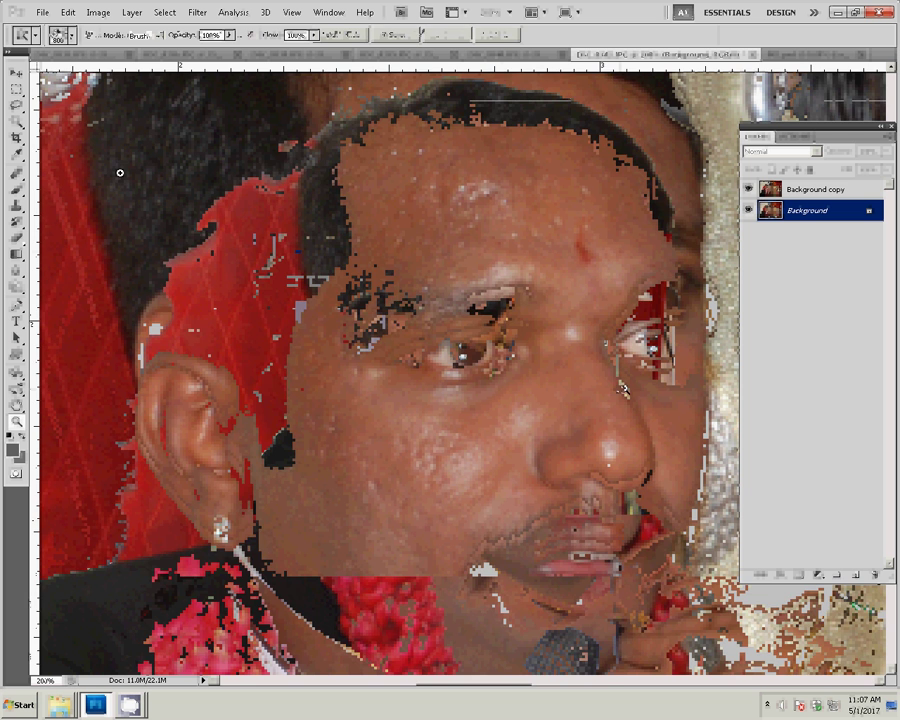
pyautogui.press('z')
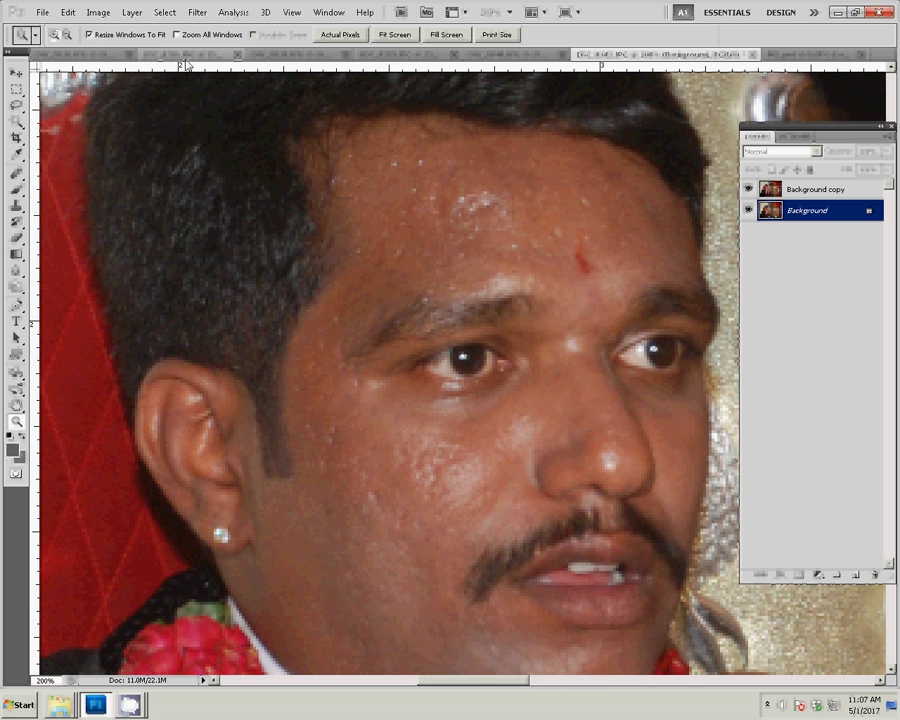
pyautogui.press('e')
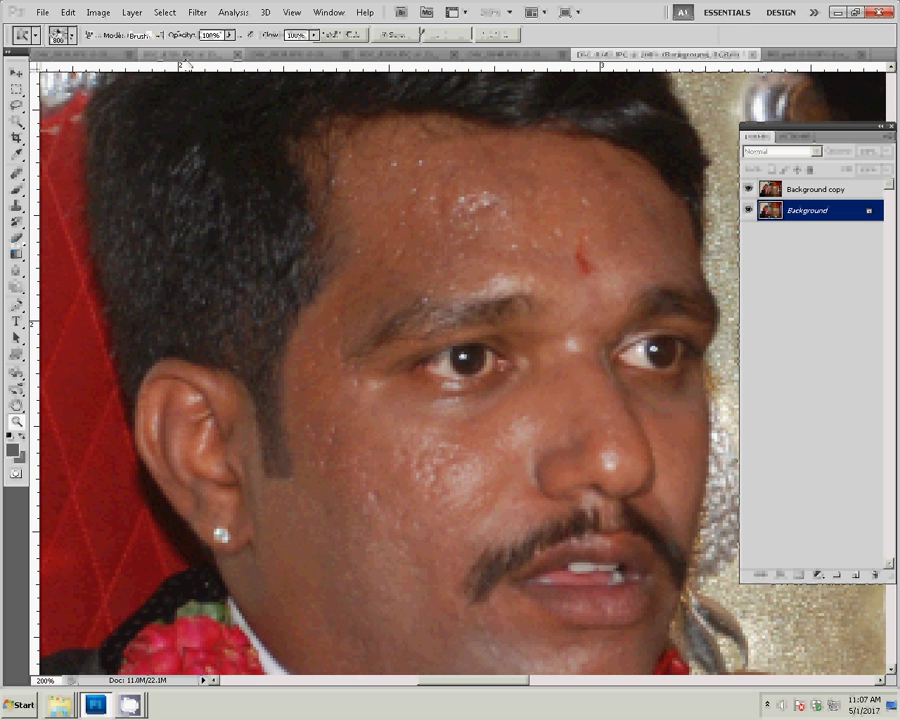
pyautogui.press('e')
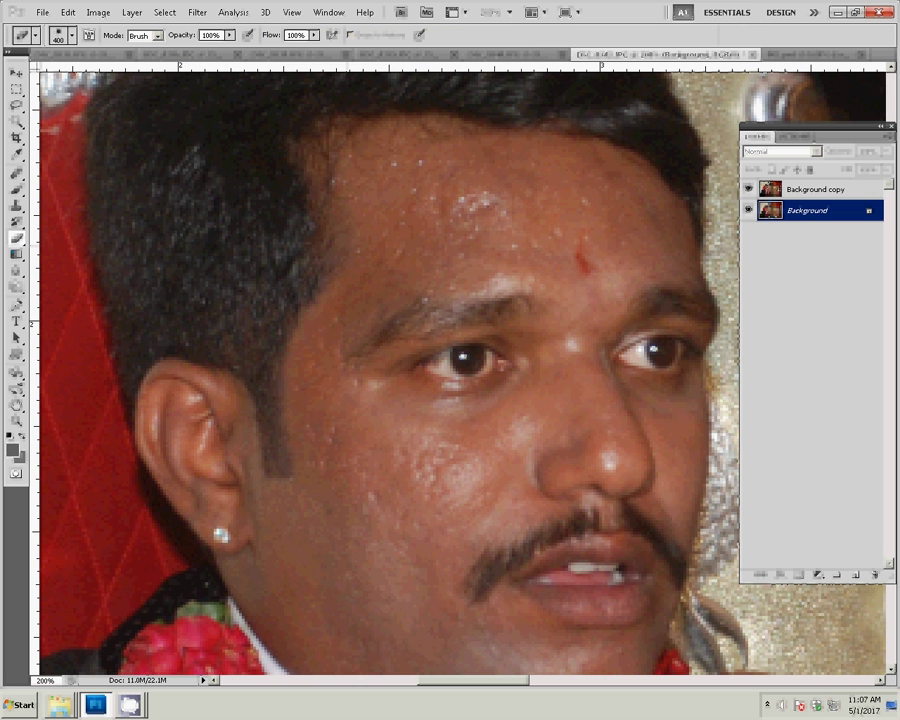
pyautogui.press('[')
pyautogui.press('[')
pyautogui.press('[')
pyautogui.click(229, 35)
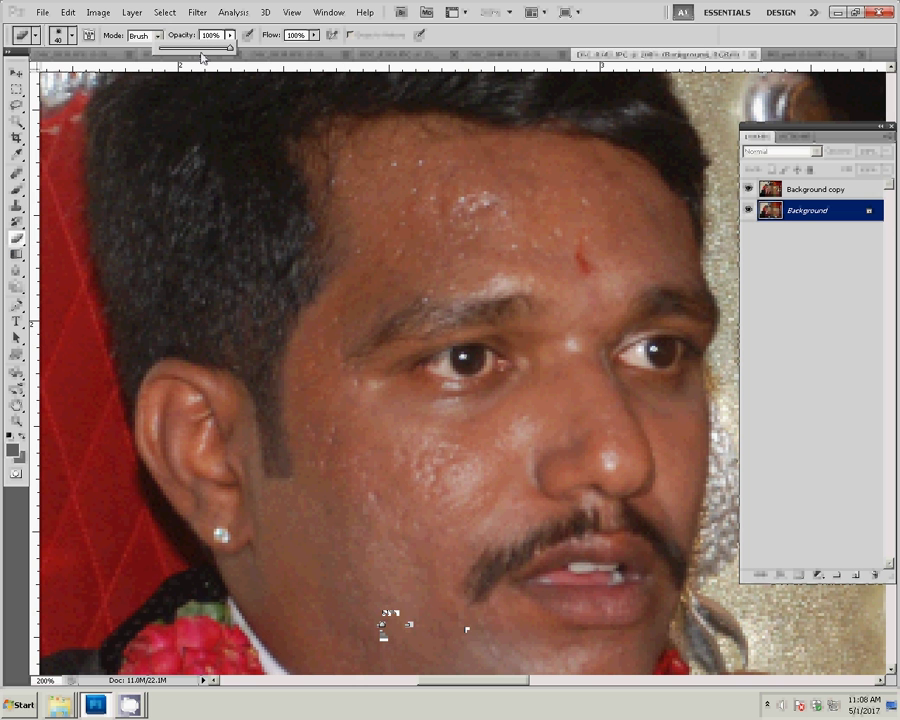
pyautogui.click(201, 50)
pyautogui.click(314, 35)
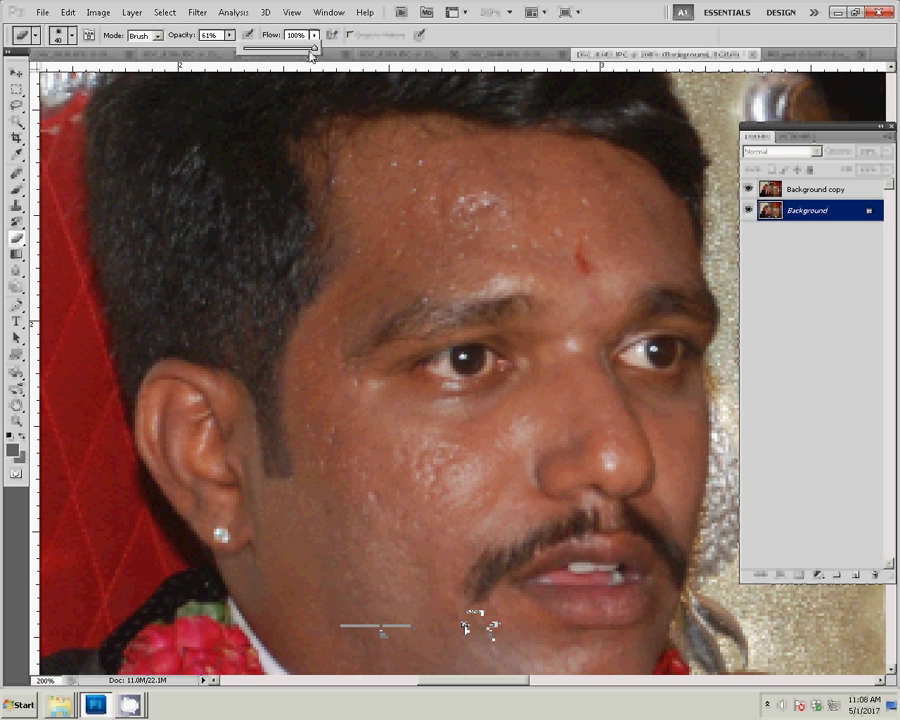
pyautogui.moveTo(310, 54); pyautogui.dragTo(291, 51)
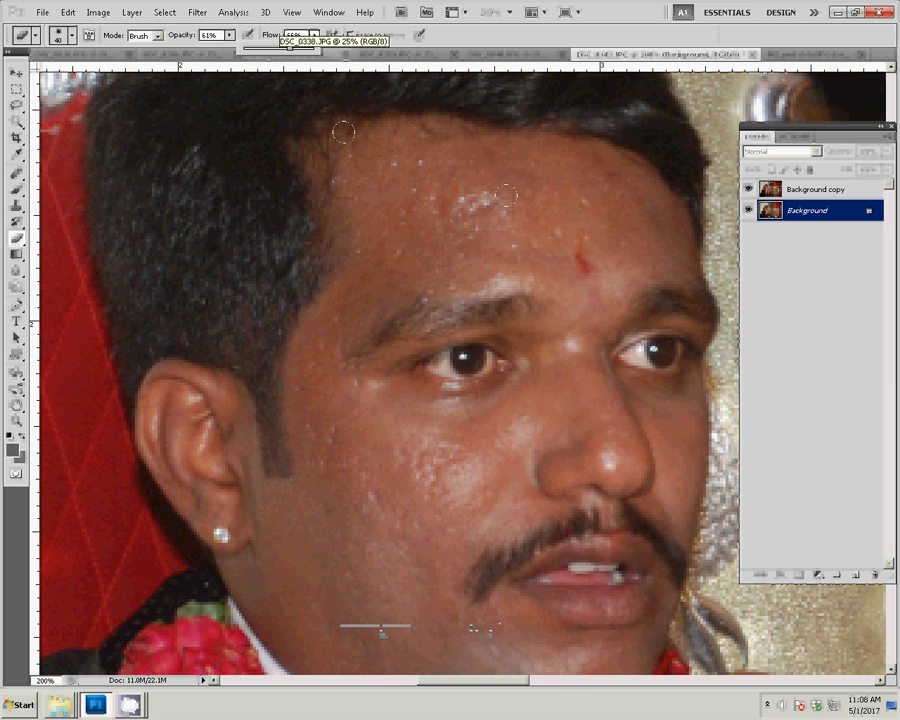
# Erase the forehead shine on Background copy, then flatten into a single Background layer
pyautogui.click(815, 189)
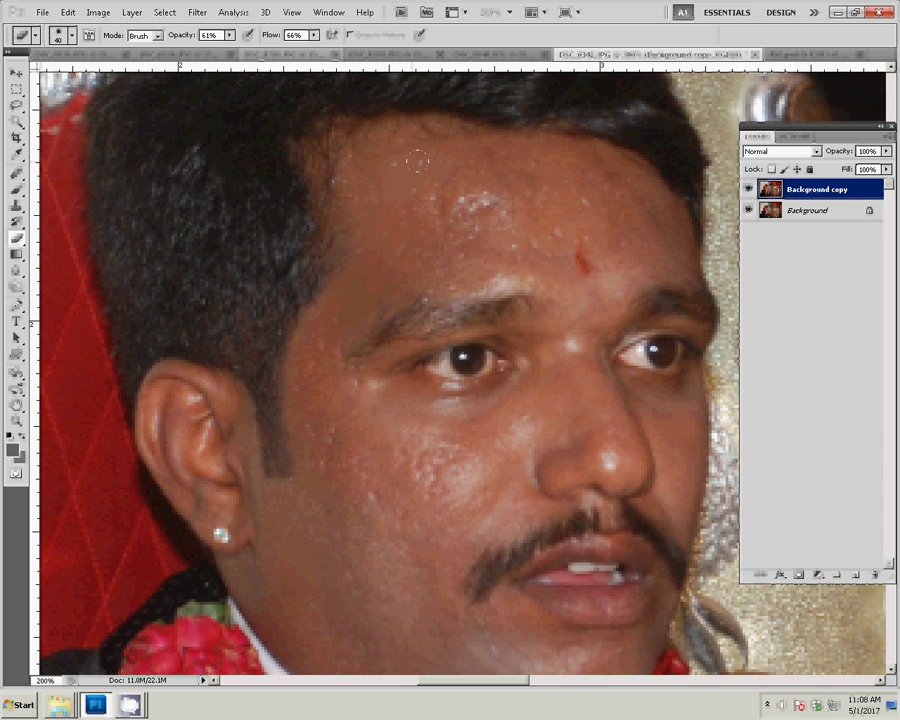
pyautogui.click(485, 204)
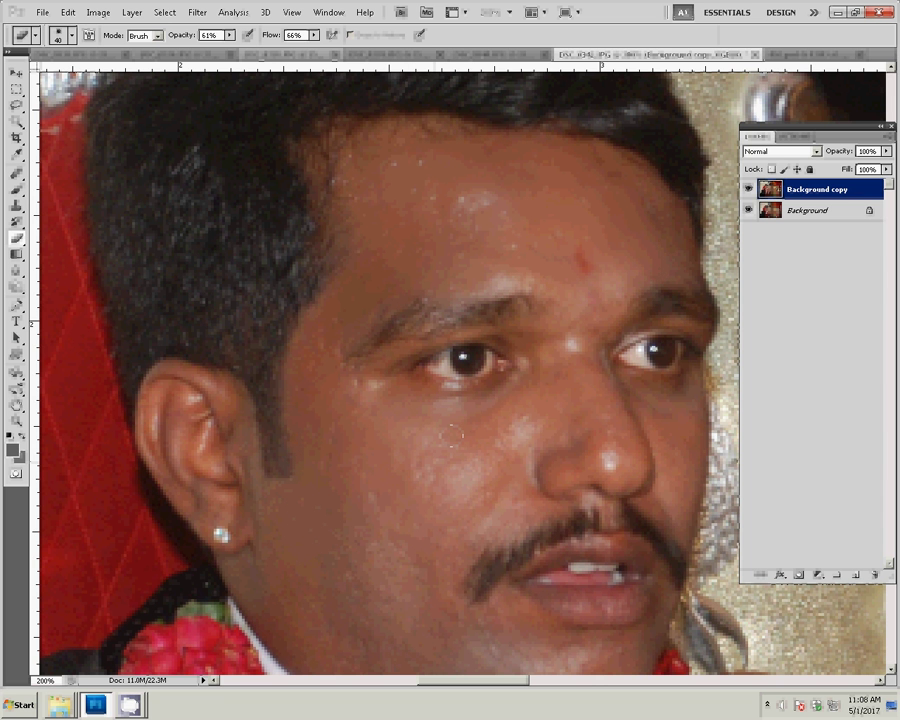
pyautogui.moveTo(452, 435); pyautogui.dragTo(412, 226)
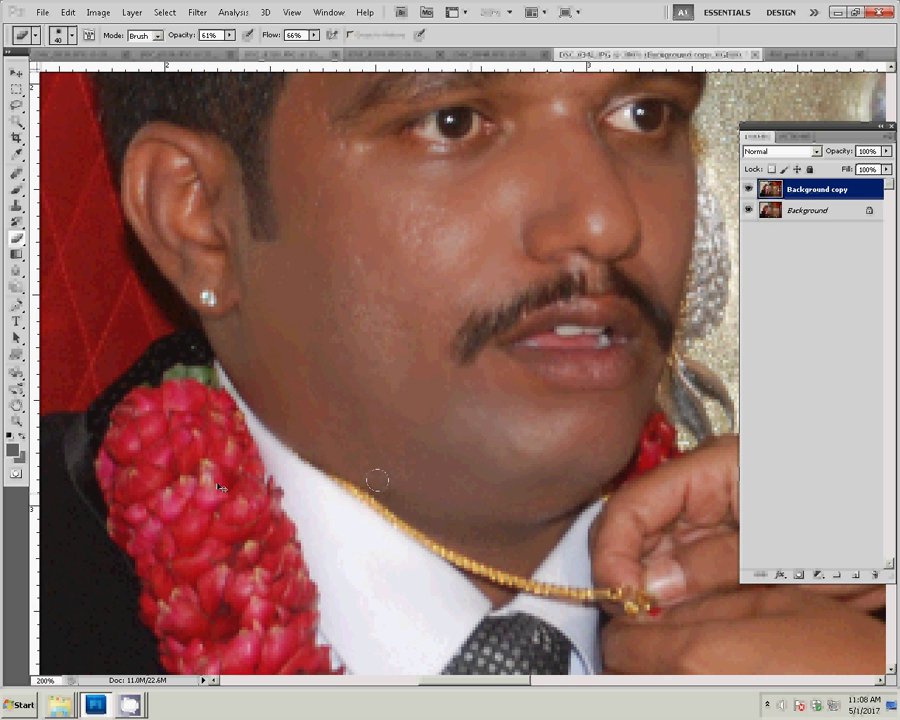
pyautogui.hotkey('ctrl', 'e')
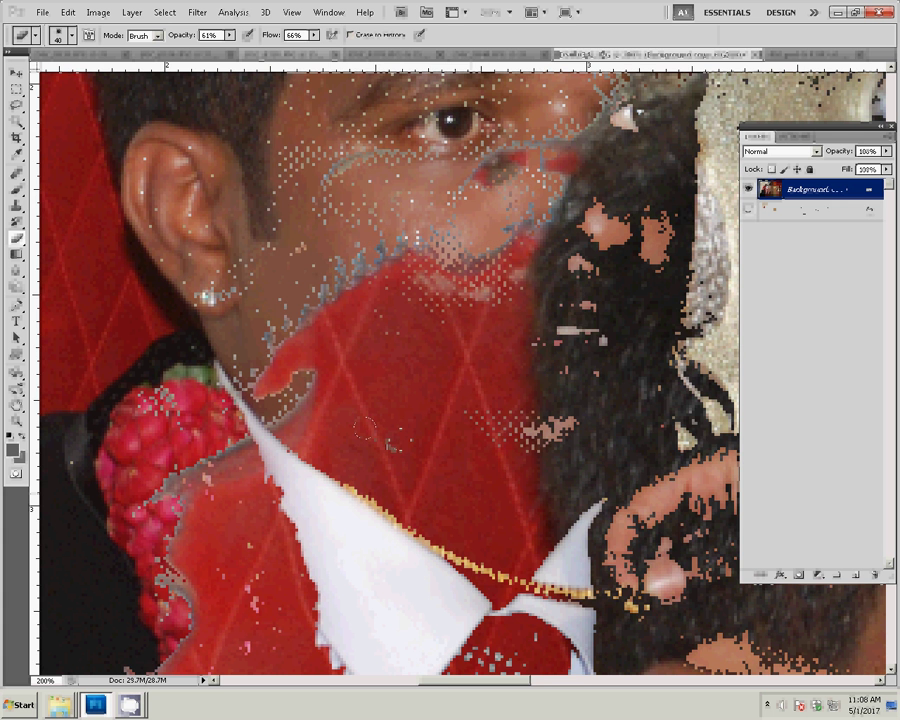
pyautogui.hotkey('ctrl', 'alt', 'z')
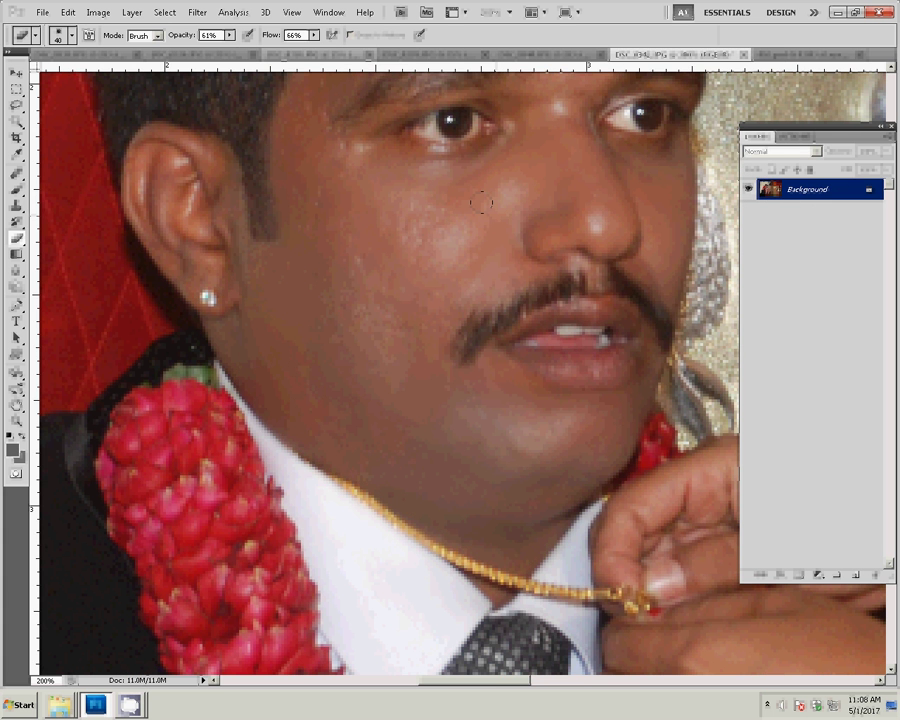
# Open and close the Image Size dialog without changes
pyautogui.click(88, 13)
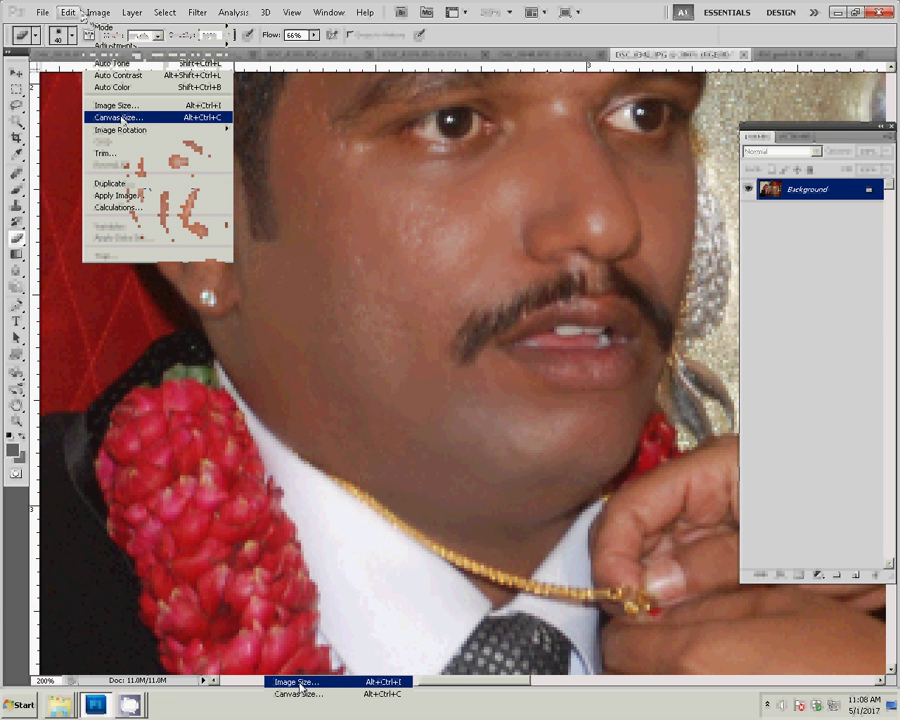
pyautogui.click(118, 105)
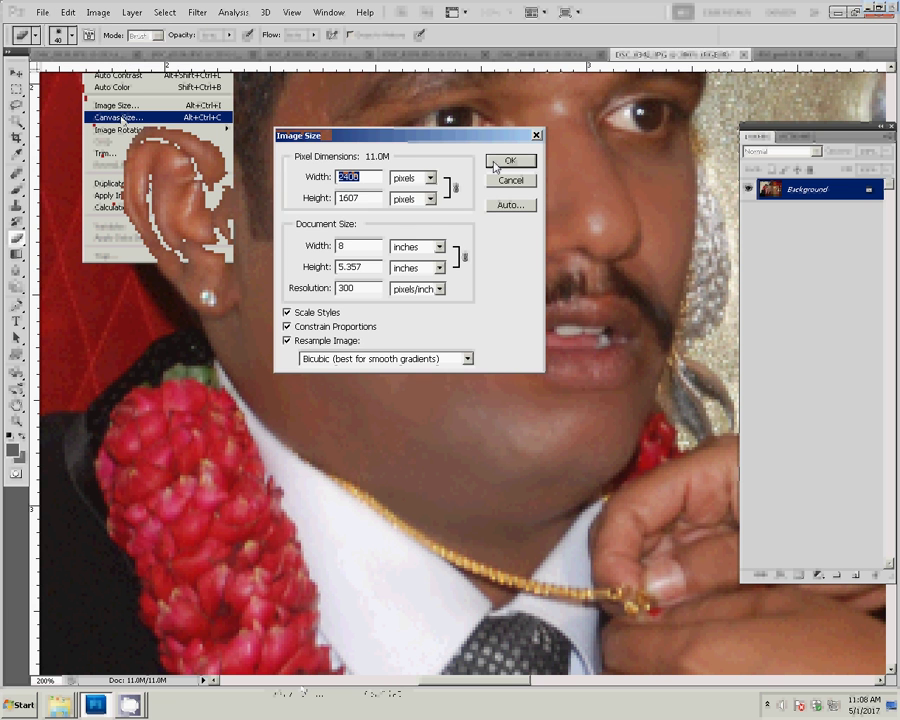
pyautogui.click(494, 165)
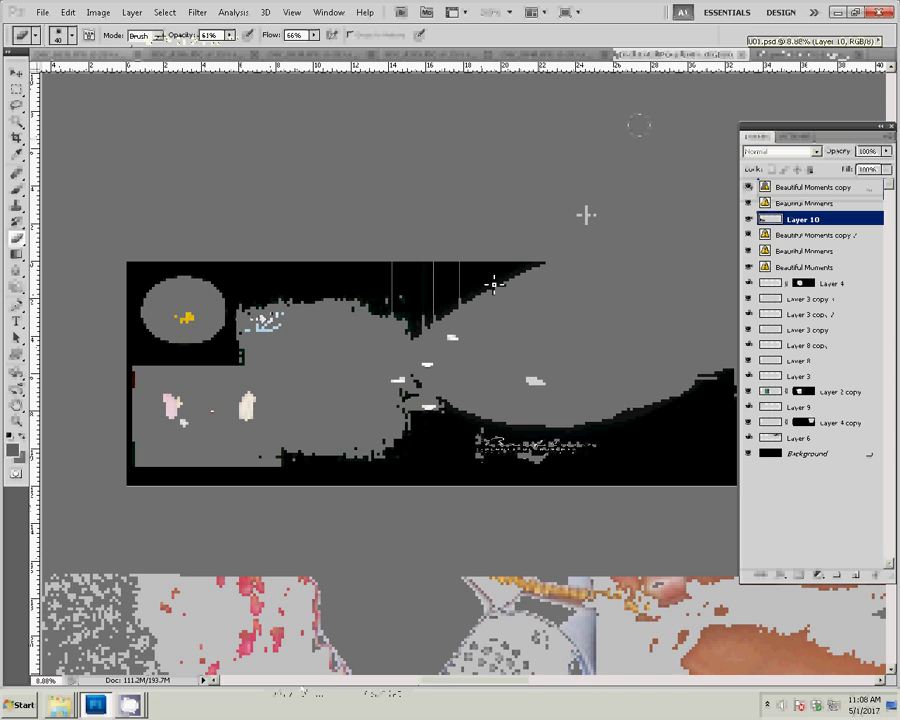
# Paste the retouched couple photo into the album, move it up-left, then bring up DSC_0340
pyautogui.hotkey('ctrl', 'v')
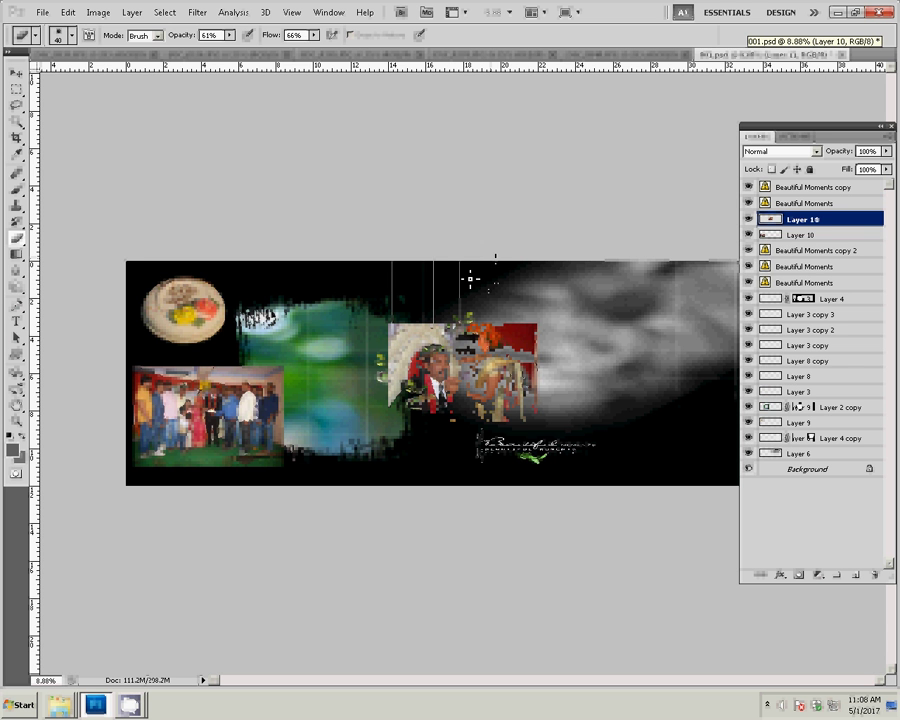
pyautogui.press('v')
pyautogui.moveTo(516, 348); pyautogui.dragTo(413, 295)
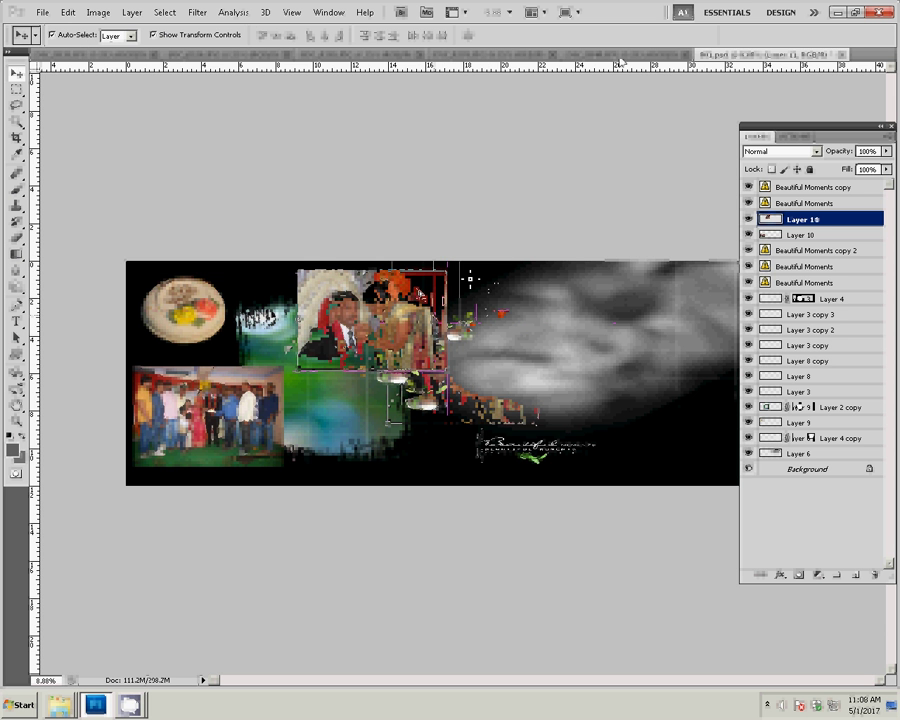
pyautogui.hotkey('ctrl', 'Tab')
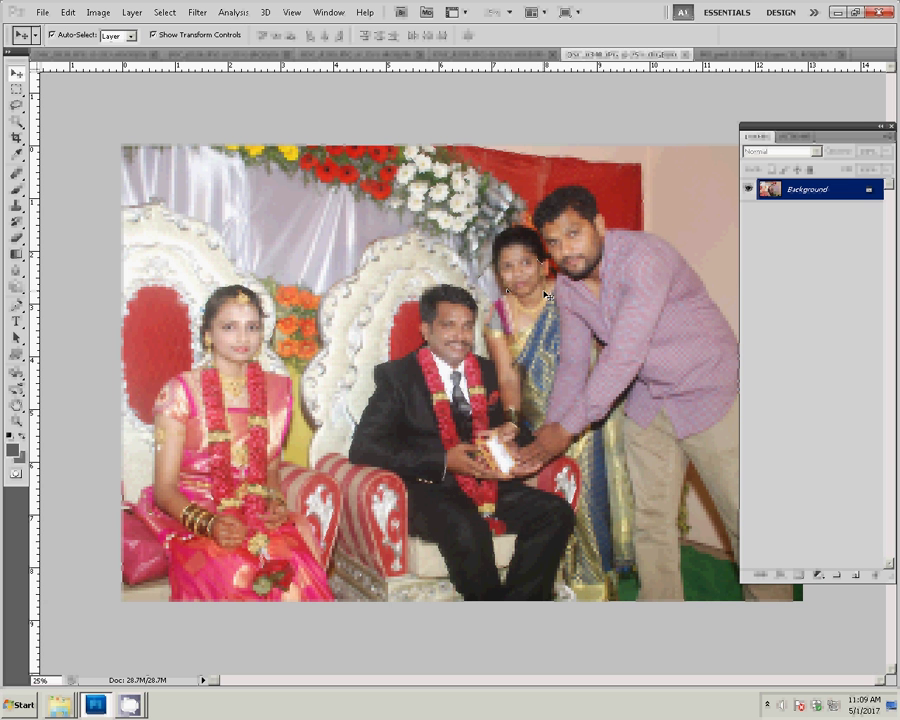
# Resize the gift-giving photo to 8 inches wide at 300 ppi, then close it without saving
pyautogui.hotkey('ctrl', 'alt', 'i')
pyautogui.press('Tab')
pyautogui.press('Tab')
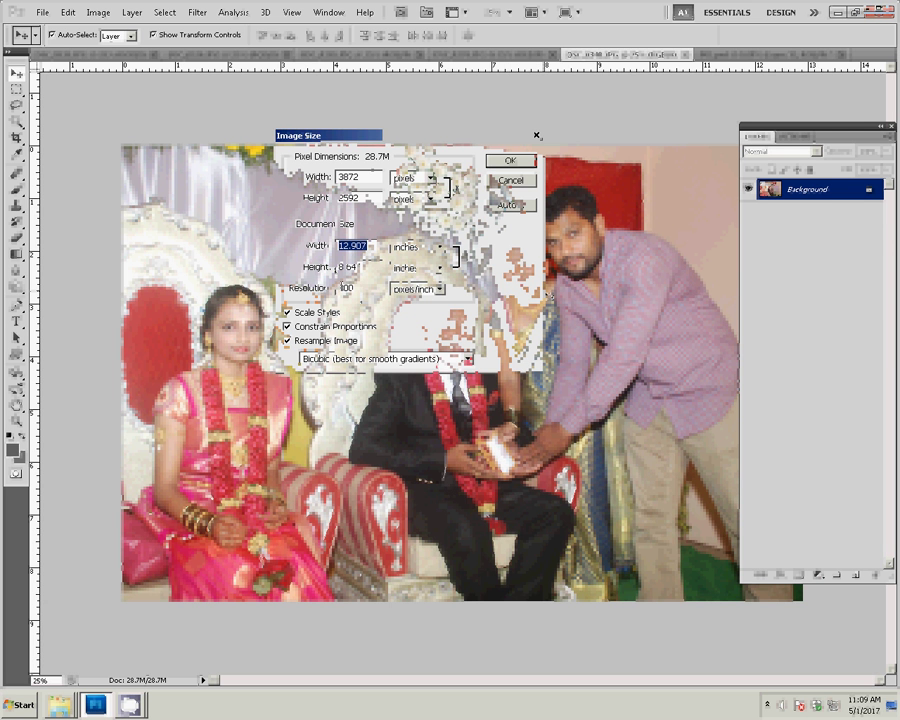
pyautogui.write('8')
pyautogui.press('Tab')
pyautogui.press('Tab')
pyautogui.write('300')
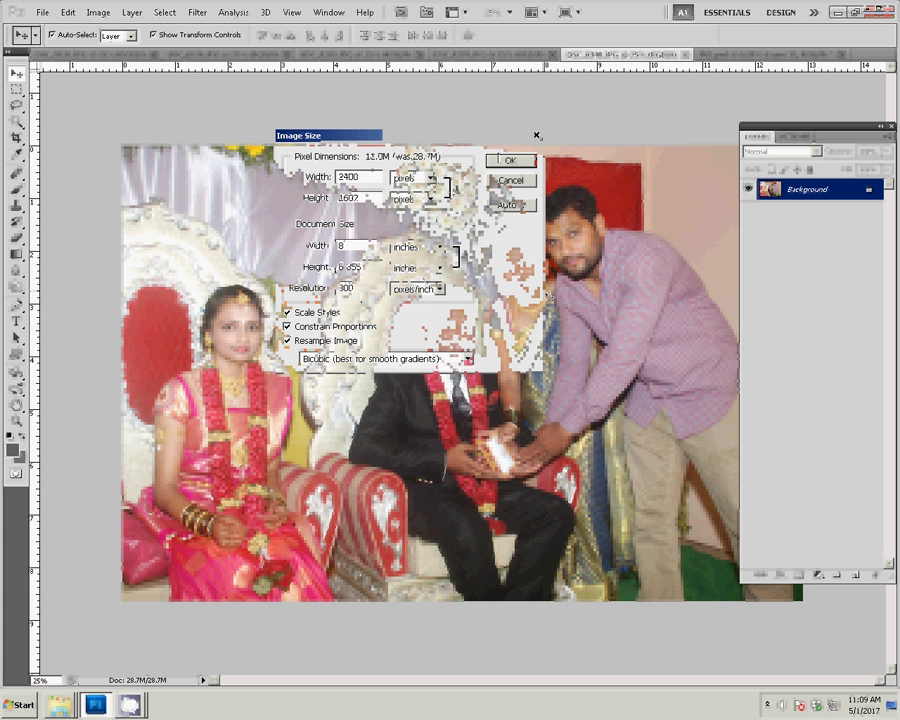
pyautogui.press('Return')
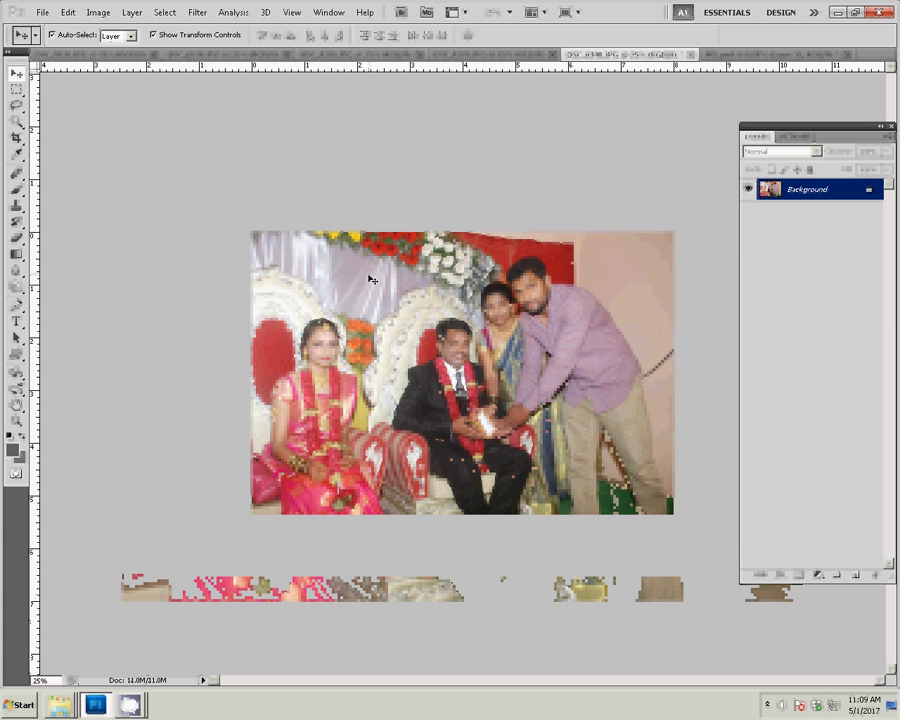
pyautogui.click(690, 54)
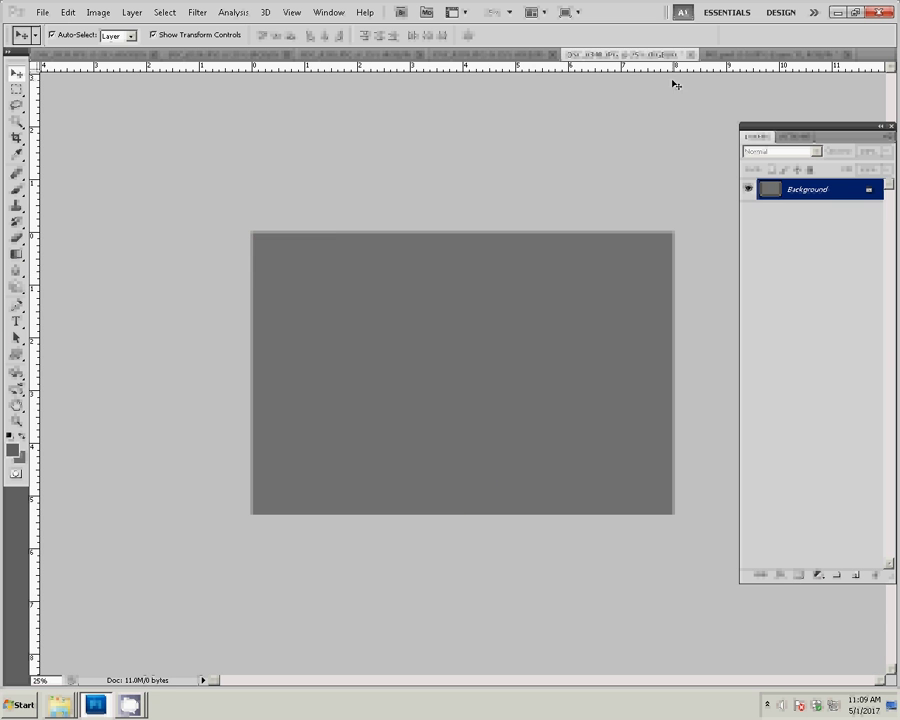
pyautogui.click(469, 265)
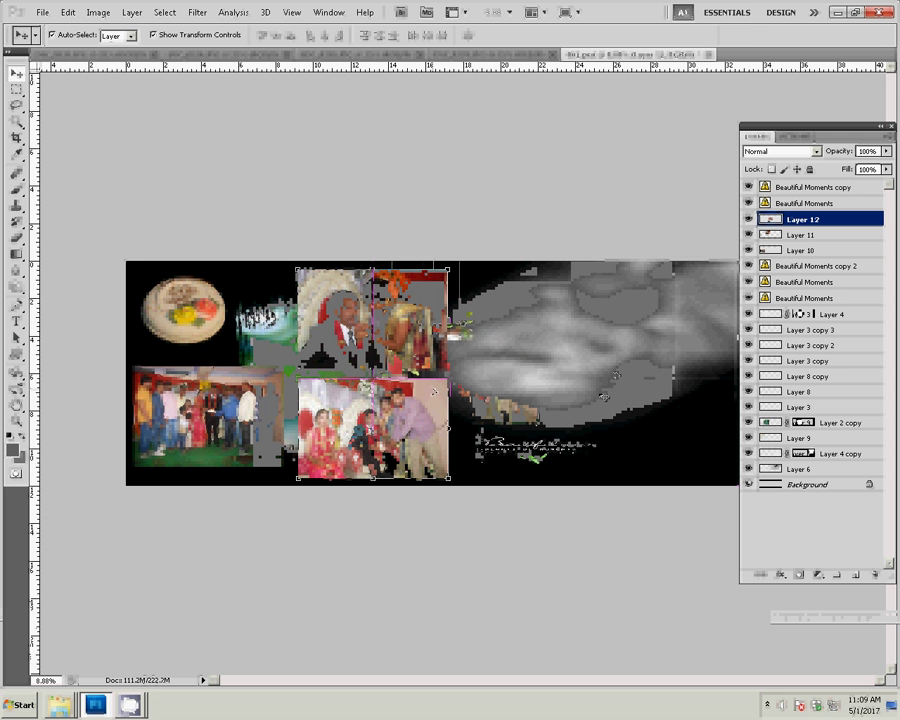
# Resize the six-person stage photo to 8 inches wide, close it unsaved, and paste it into the album
pyautogui.click(491, 55)
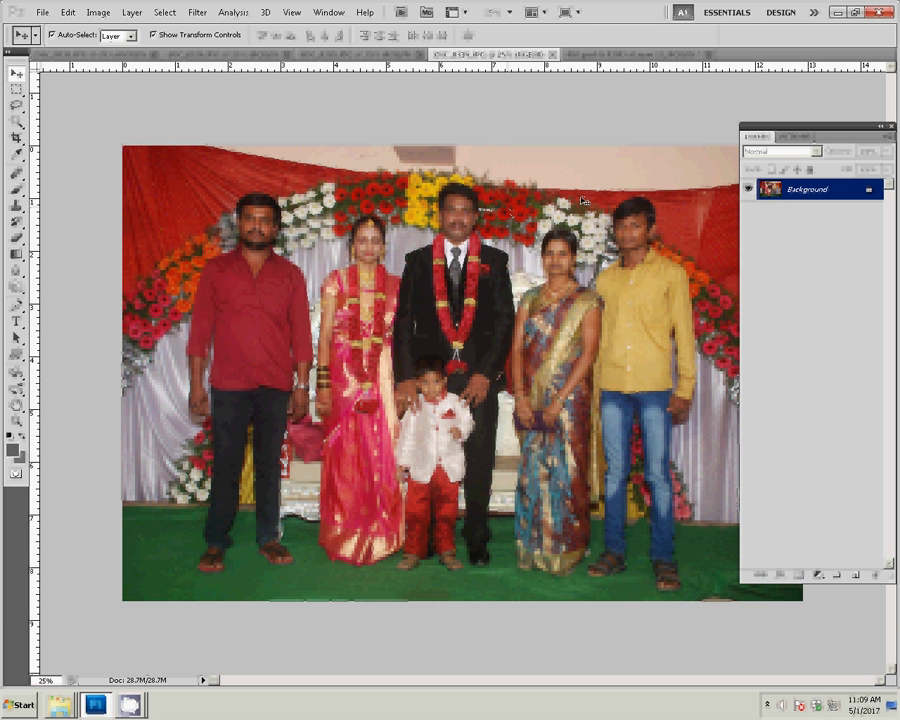
pyautogui.hotkey('ctrl', 'alt', 'i')
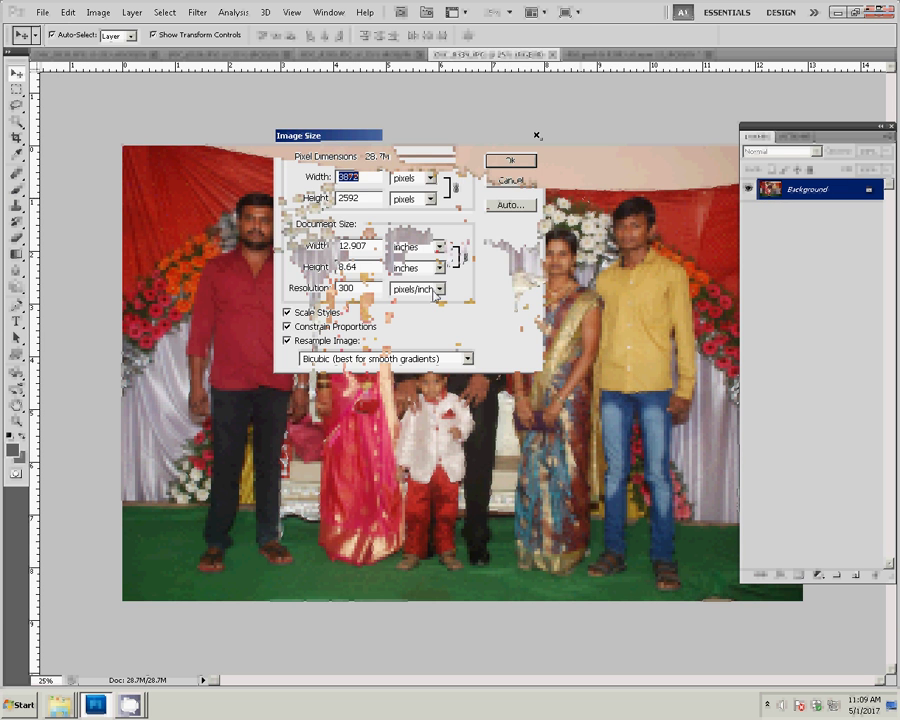
pyautogui.press('Tab')
pyautogui.press('Tab')
pyautogui.write('8')
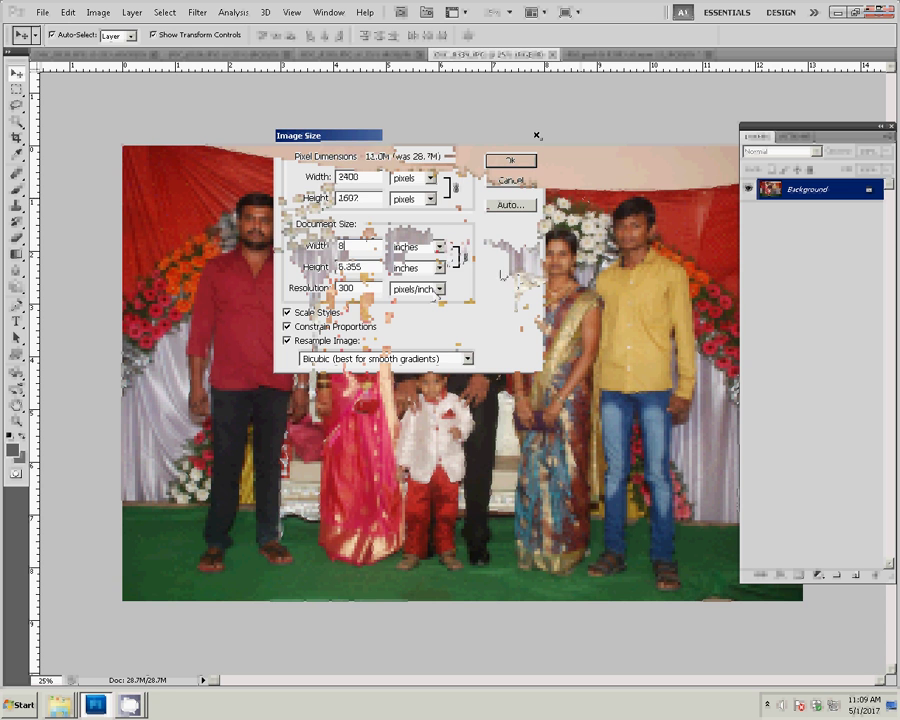
pyautogui.press('Return')
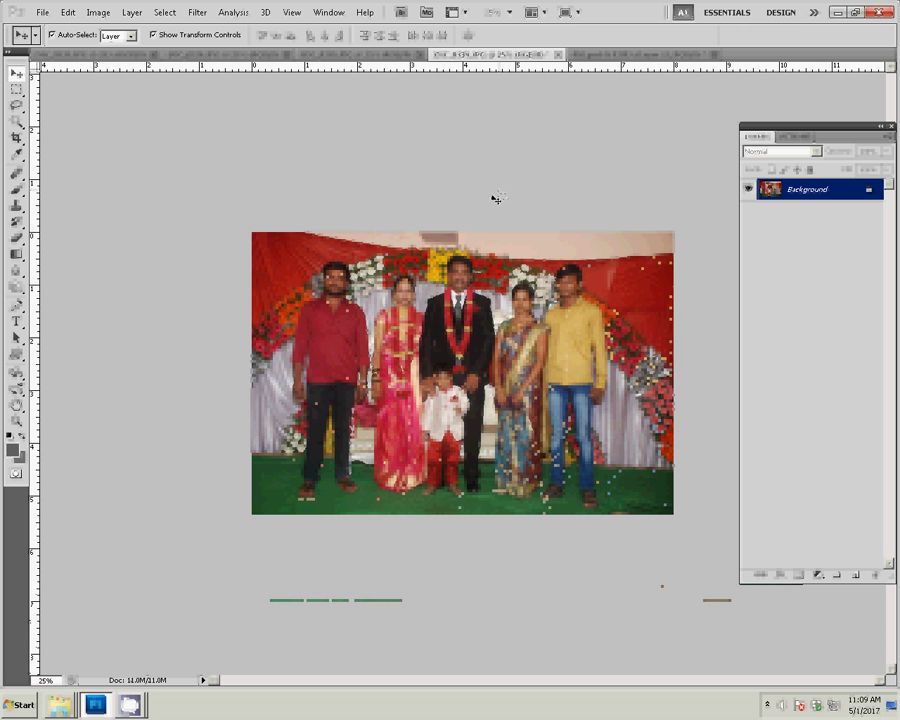
pyautogui.hotkey('ctrl', 'a')
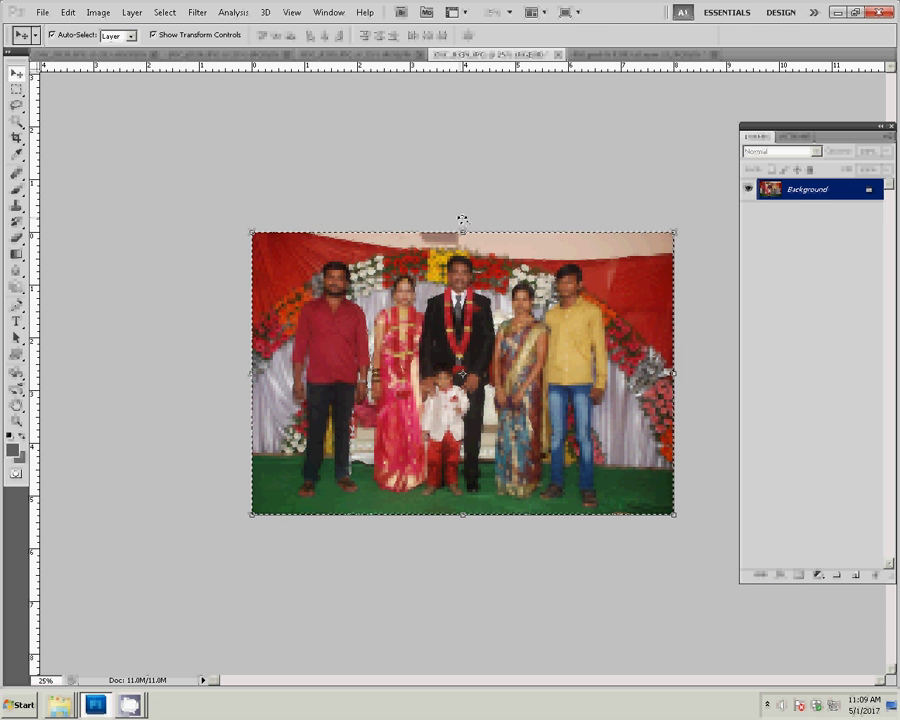
pyautogui.click(557, 54)
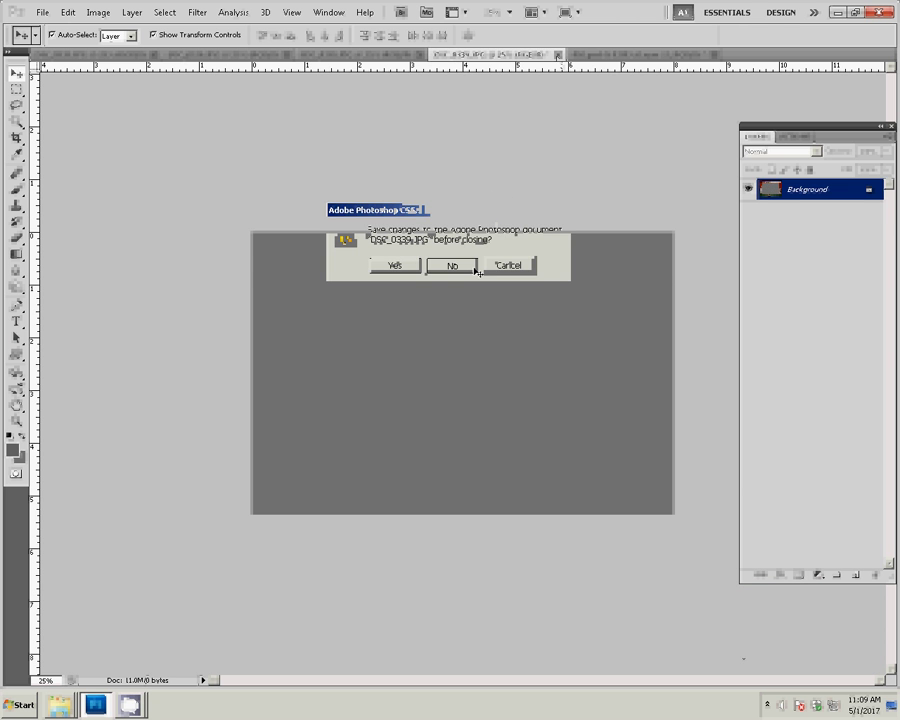
pyautogui.click(475, 268)
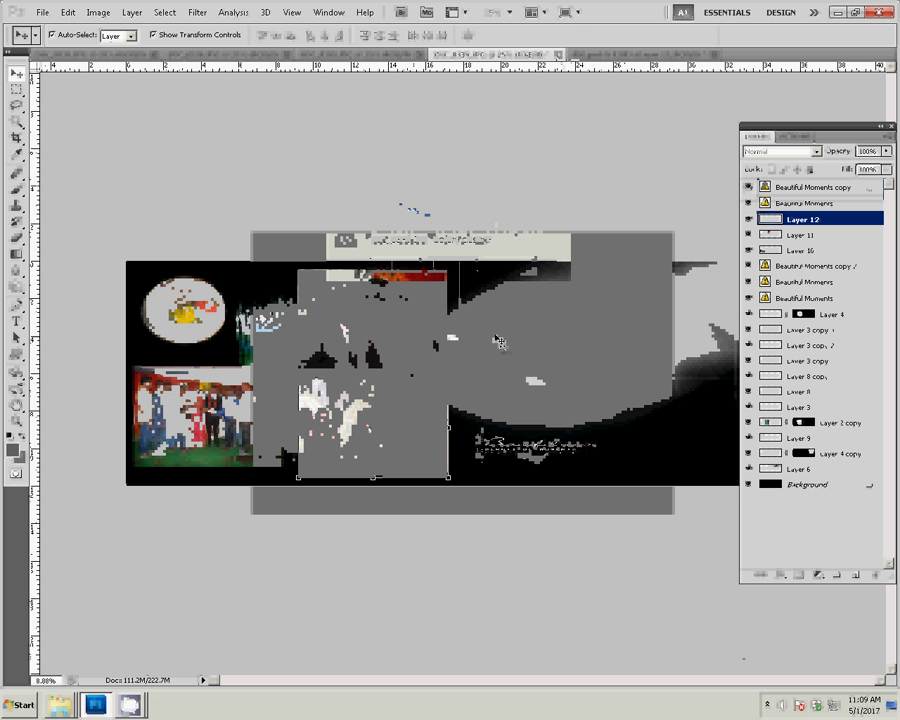
pyautogui.hotkey('ctrl', 'v')
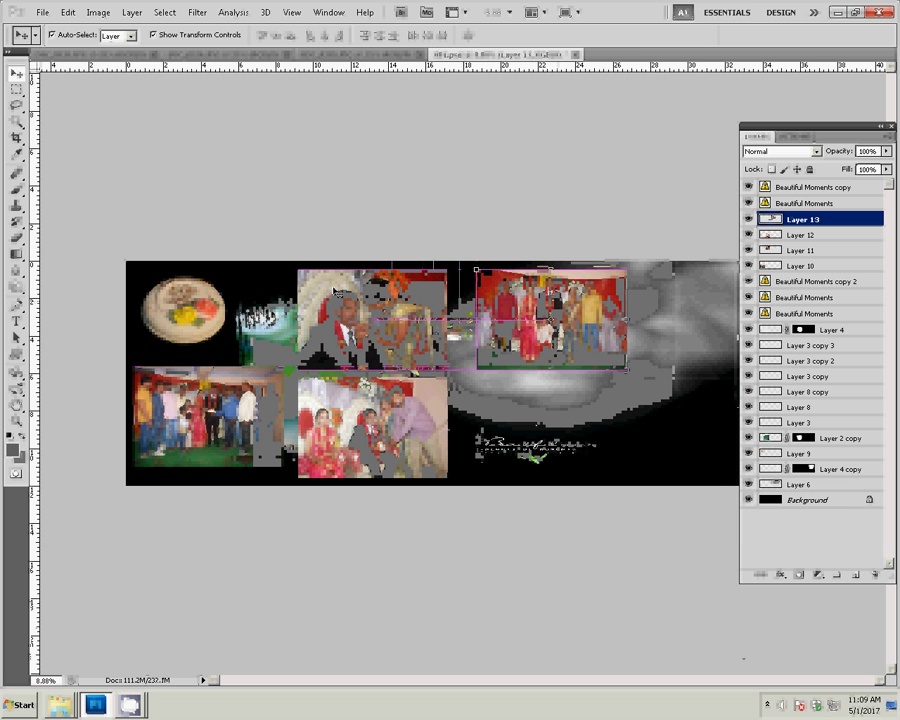
# Resize the large group photo to 8 inches wide, close it unsaved, and move it into the bottom-right slot
pyautogui.click(355, 54)
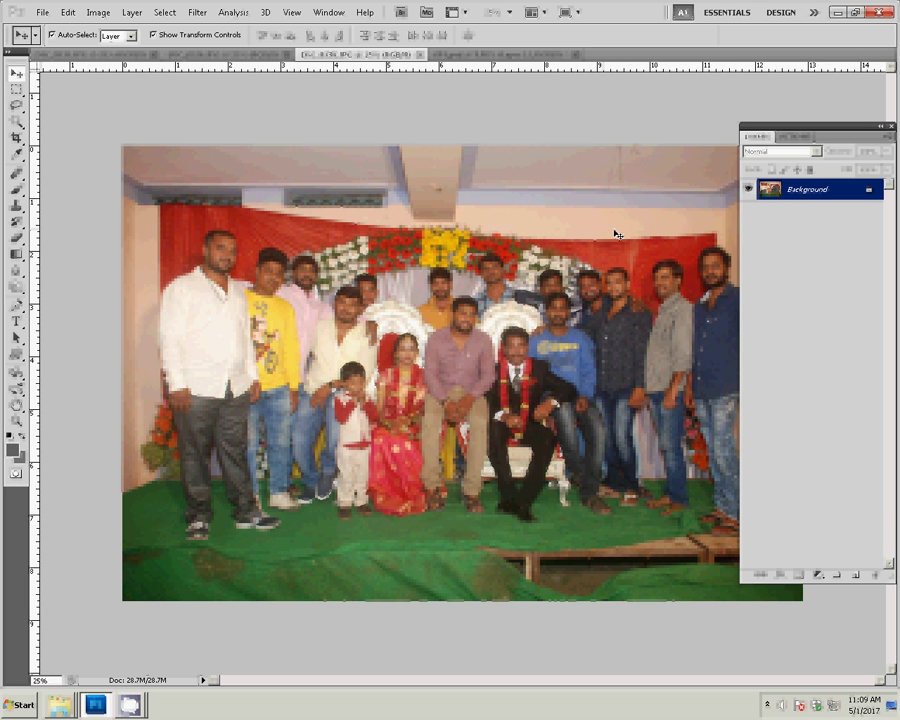
pyautogui.hotkey('ctrl', 'alt', 'i')
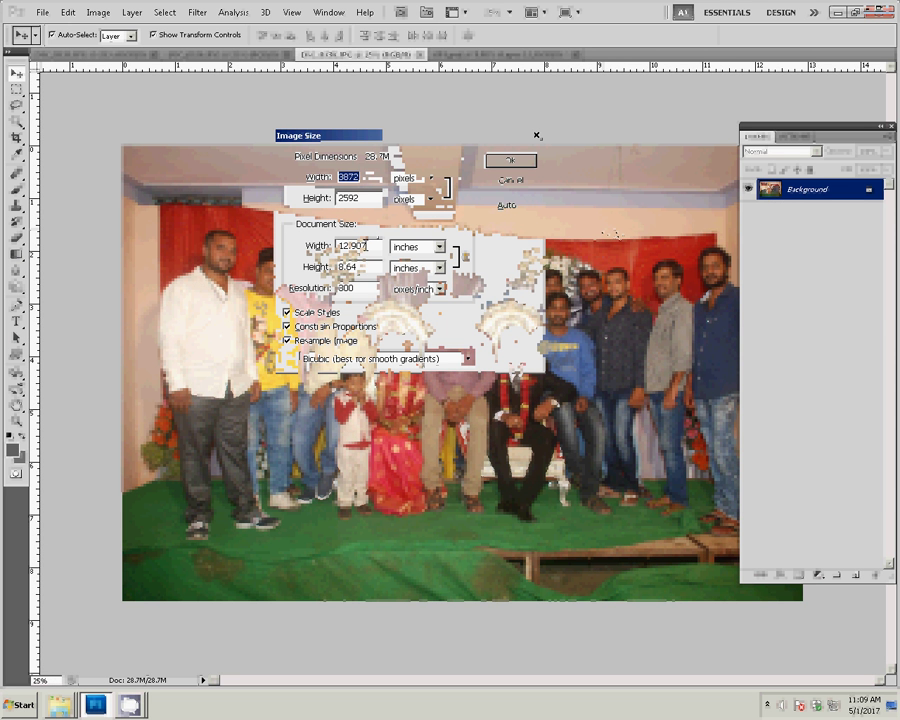
pyautogui.press('Tab')
pyautogui.press('Tab')
pyautogui.write('8')
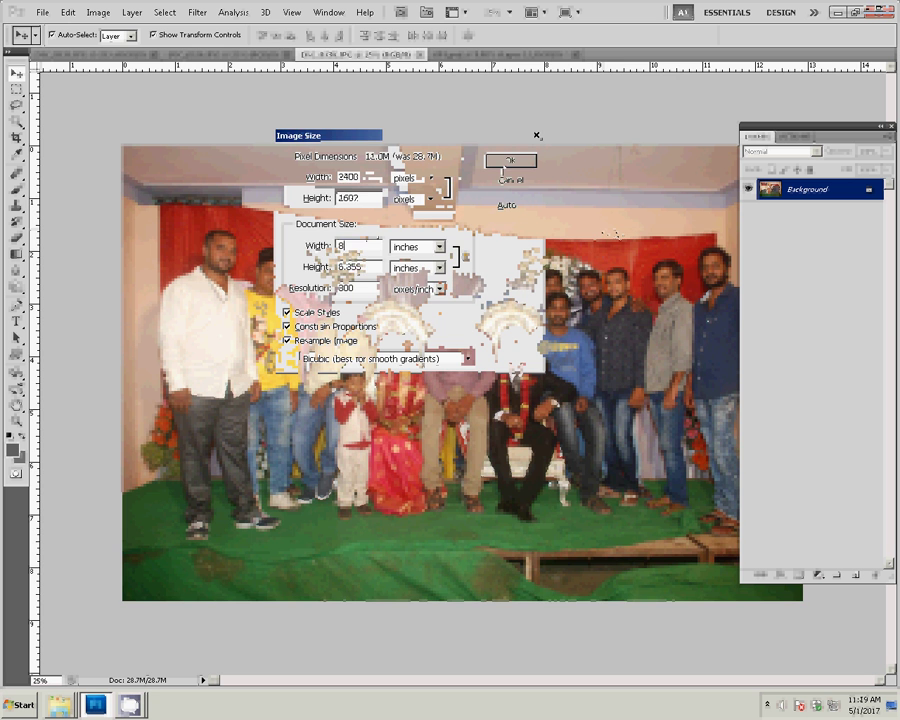
pyautogui.press('Return')
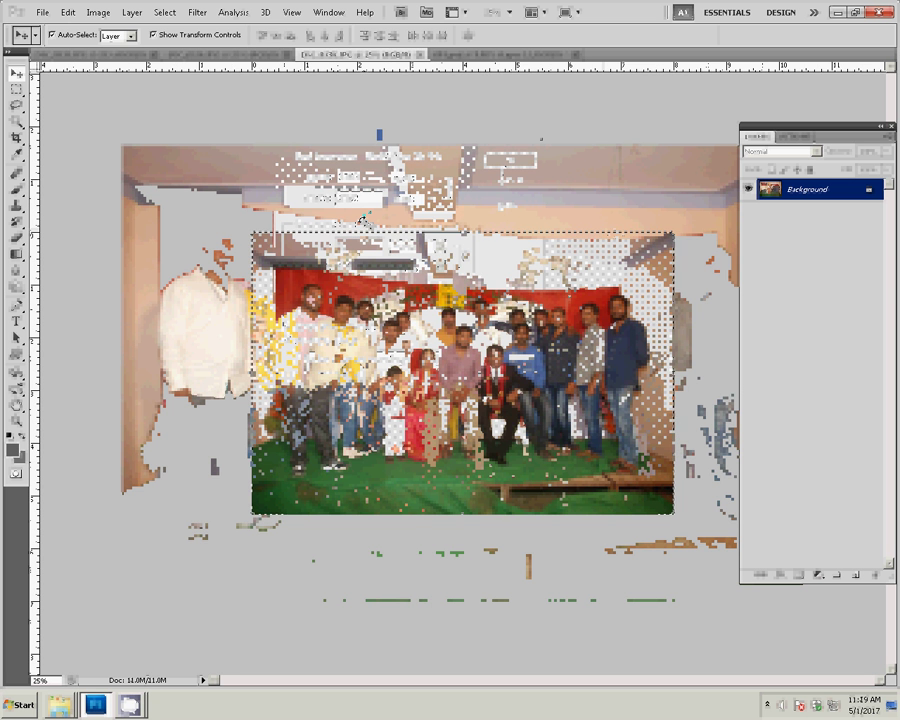
pyautogui.click(424, 55)
pyautogui.click(452, 266)
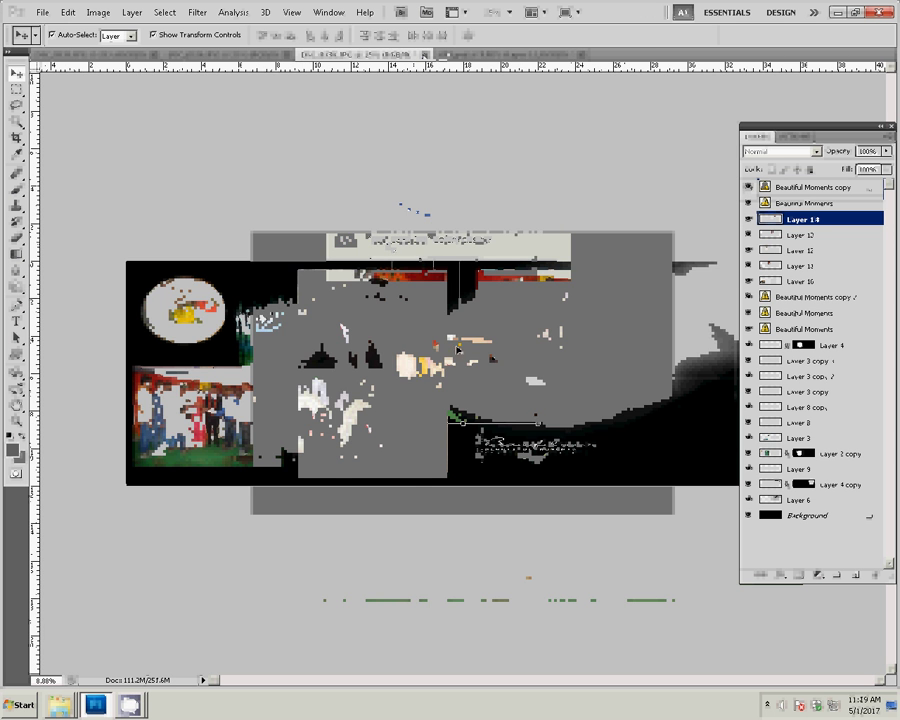
pyautogui.moveTo(484, 446); pyautogui.dragTo(475, 443)
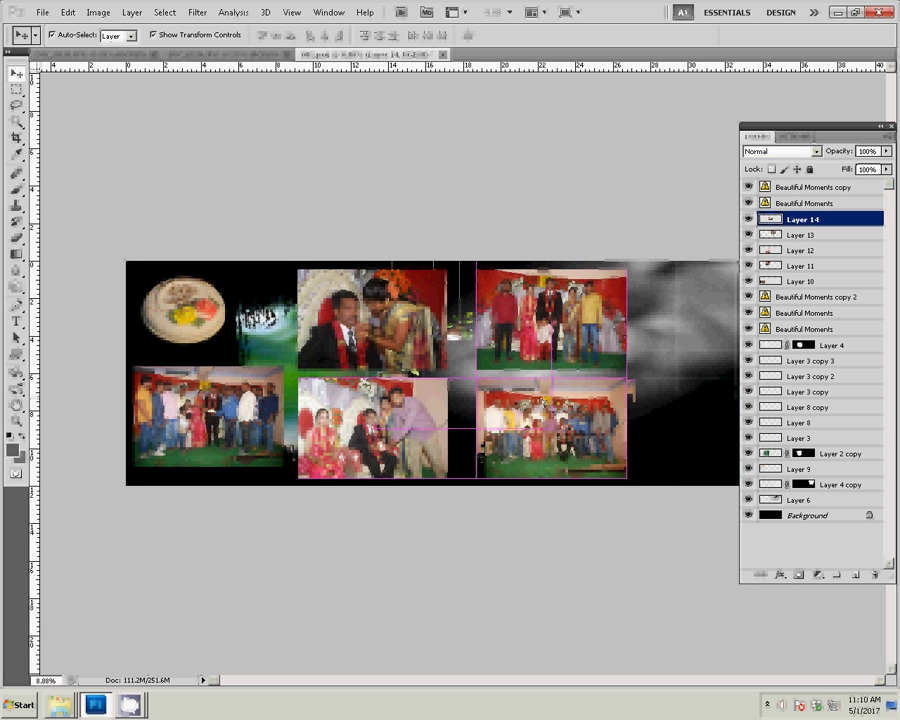
# Resize the couple-sharing-food photo to 8 inches wide and close it without saving
pyautogui.click(160, 54)
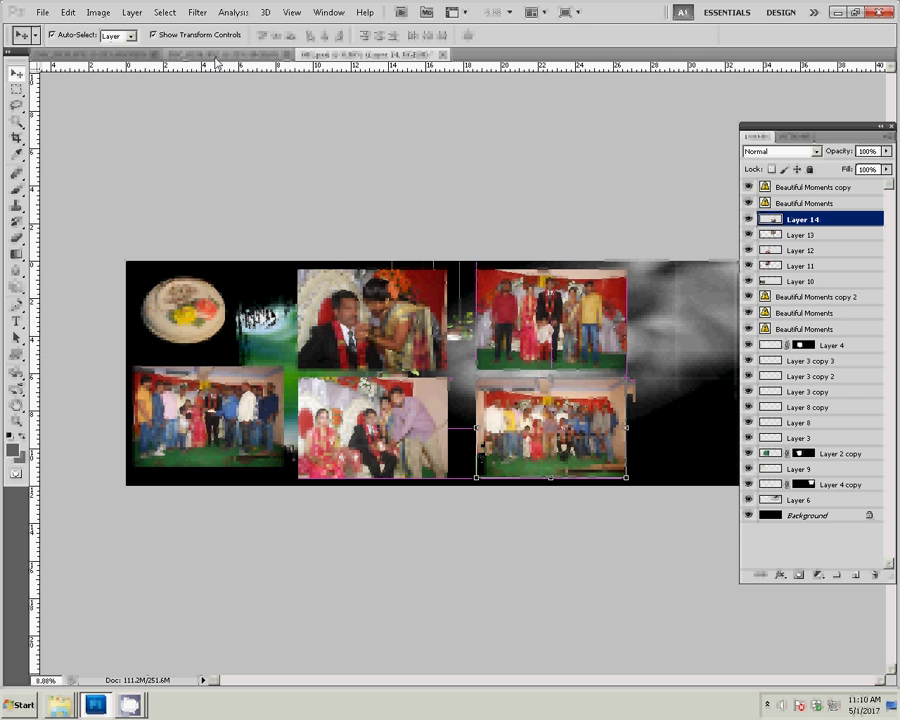
pyautogui.hotkey('ctrl', 'alt', 'i')
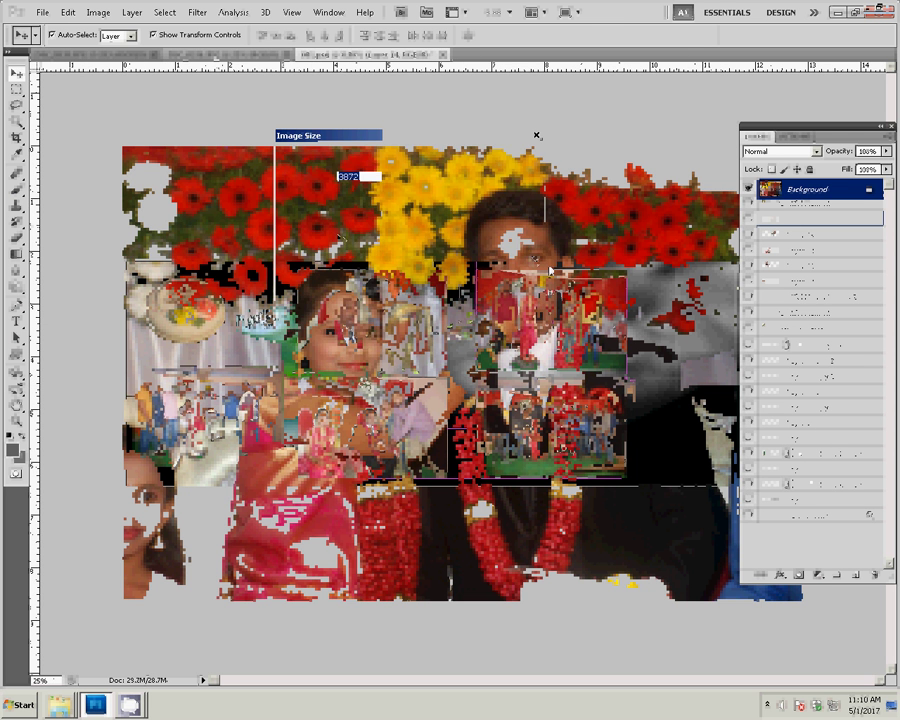
pyautogui.write('8')
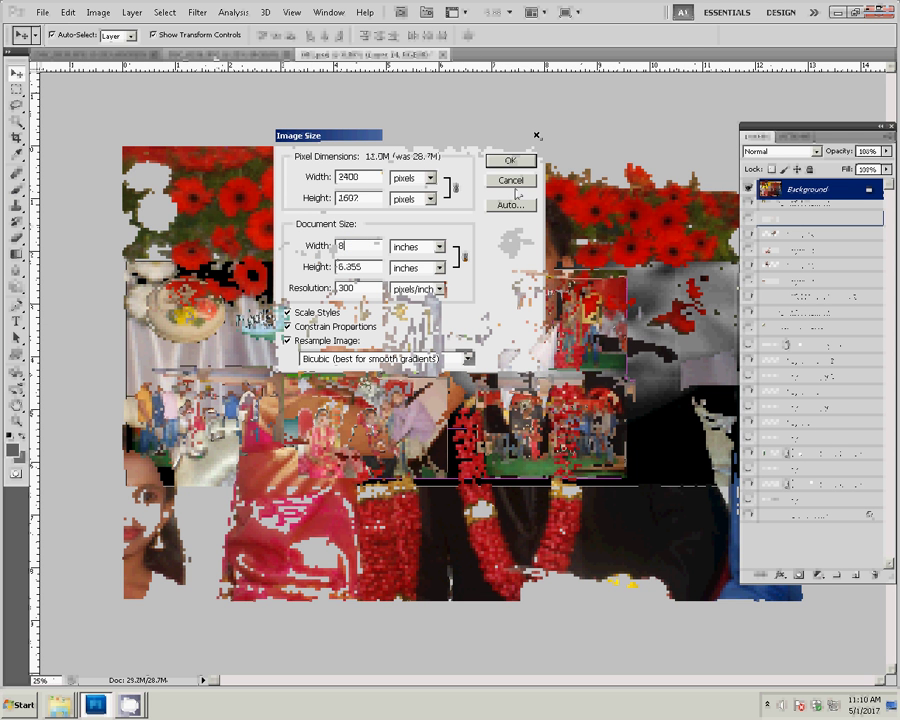
pyautogui.click(508, 165)
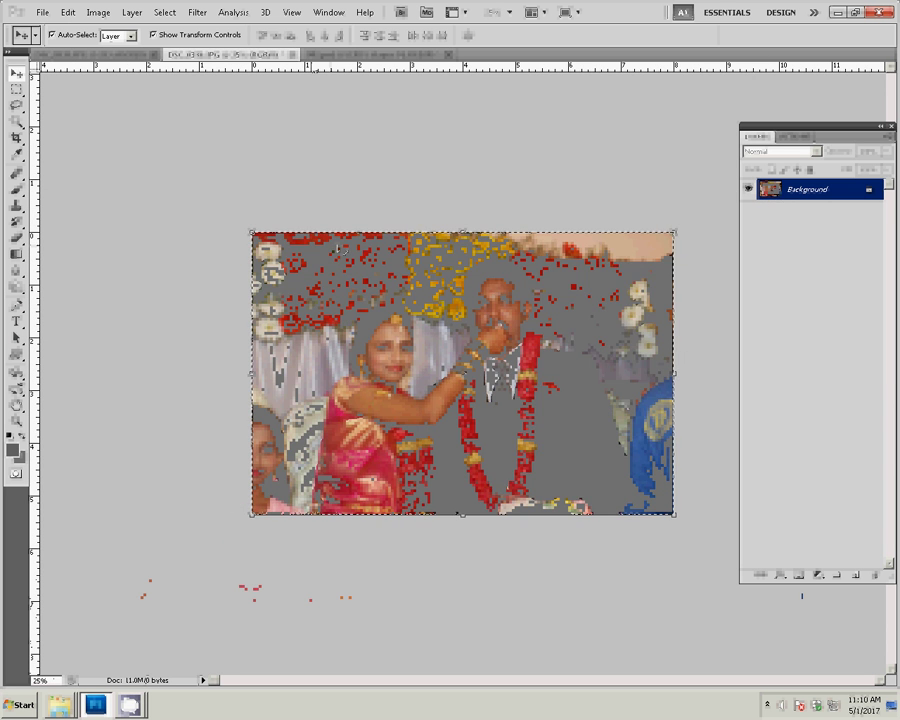
pyautogui.hotkey('ctrl', 'w')
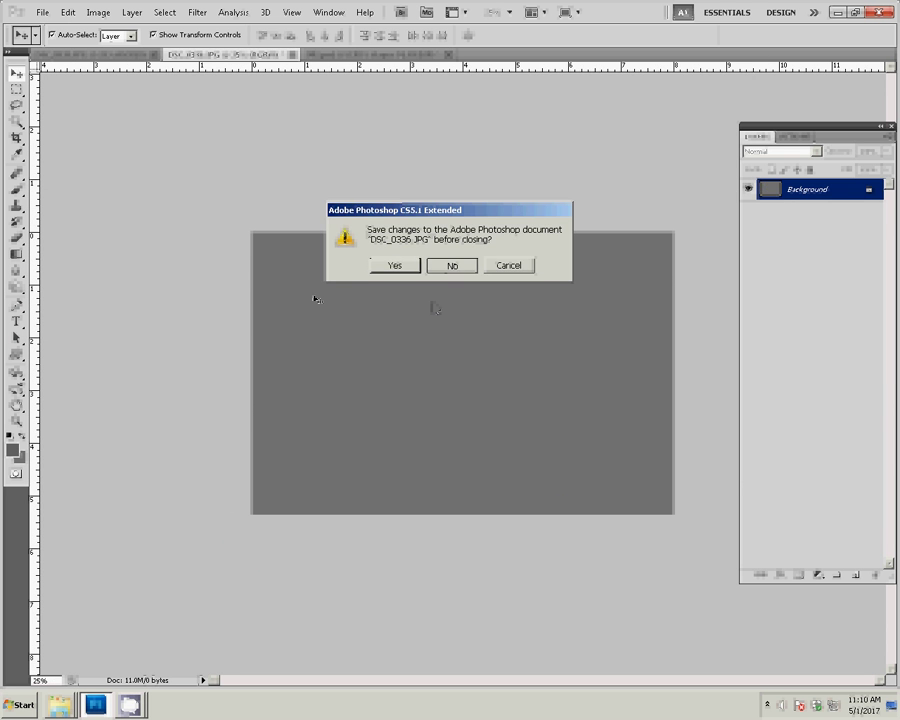
pyautogui.press('n')
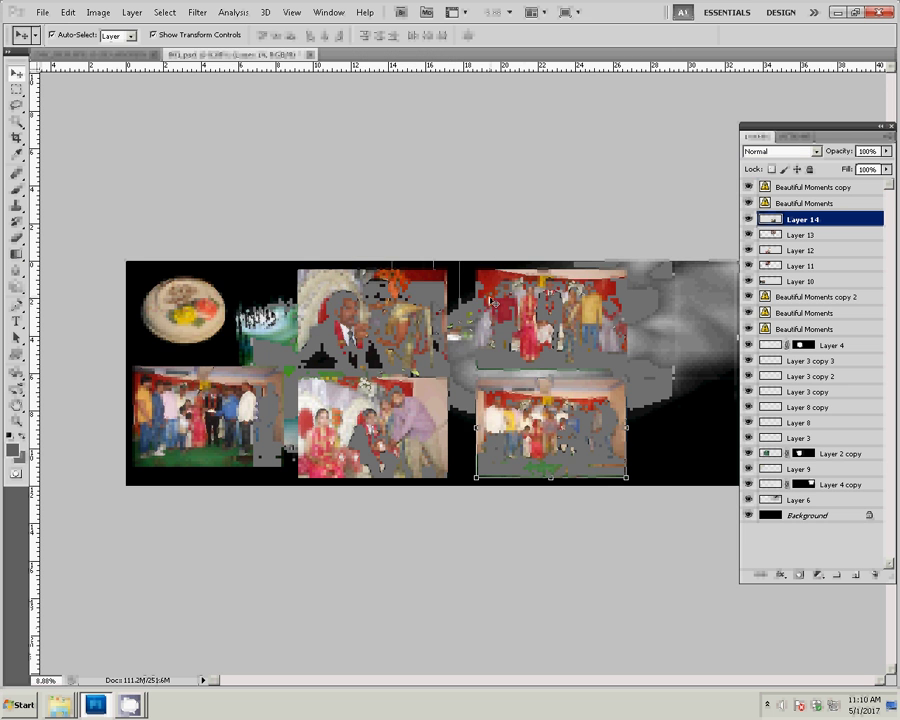
# Paste the photo into the album's top-right corner, then bring up the flower-backed couple photo
pyautogui.scroll(-1, 512, 308)
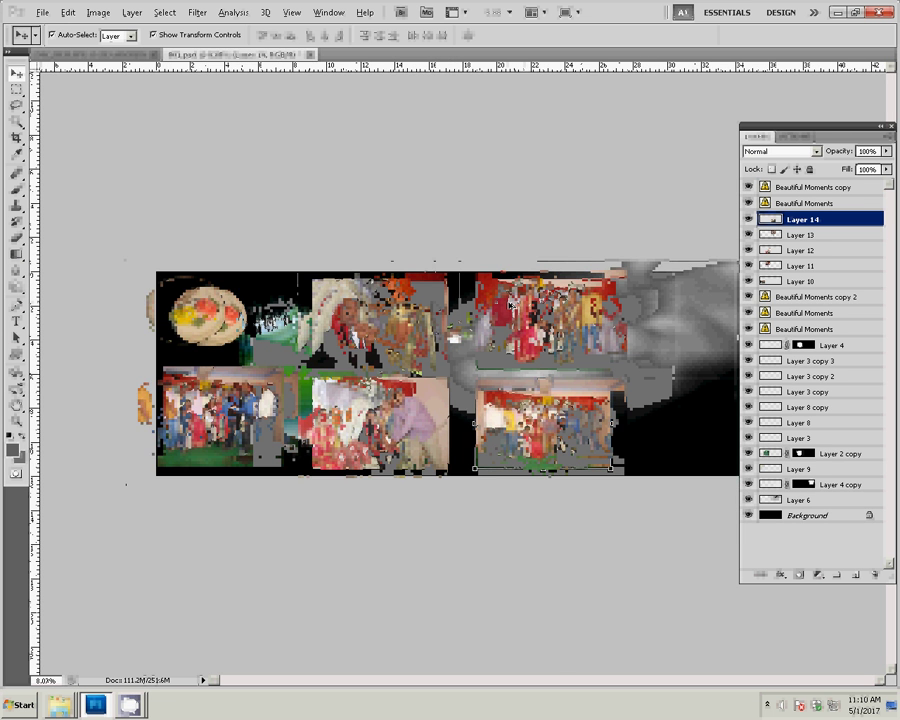
pyautogui.scroll(-1, 508, 307)
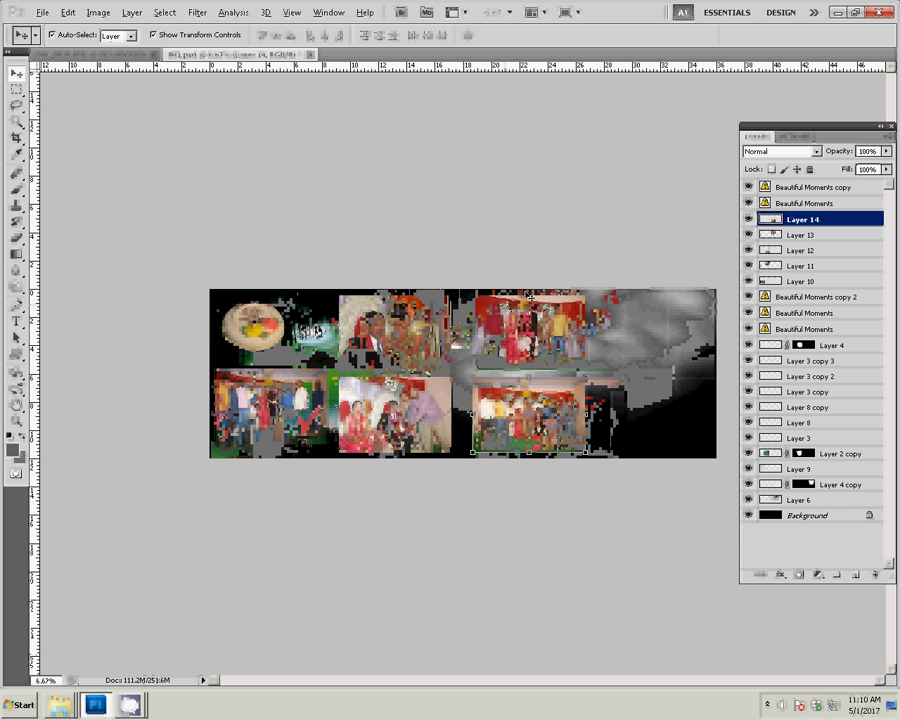
pyautogui.hotkey('ctrl', 'v')
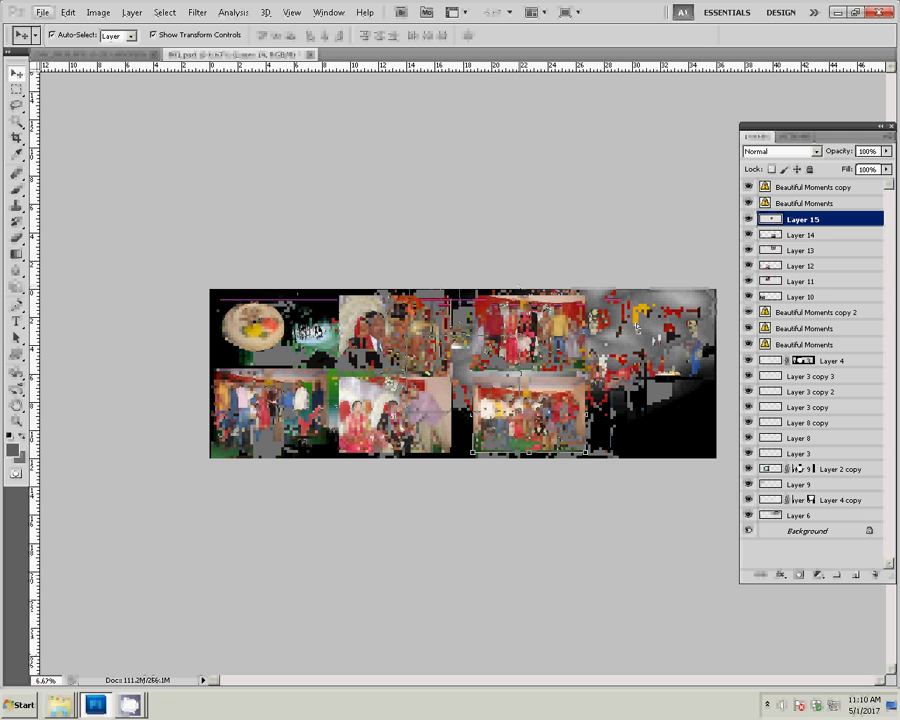
pyautogui.moveTo(637, 321); pyautogui.dragTo(615, 330)
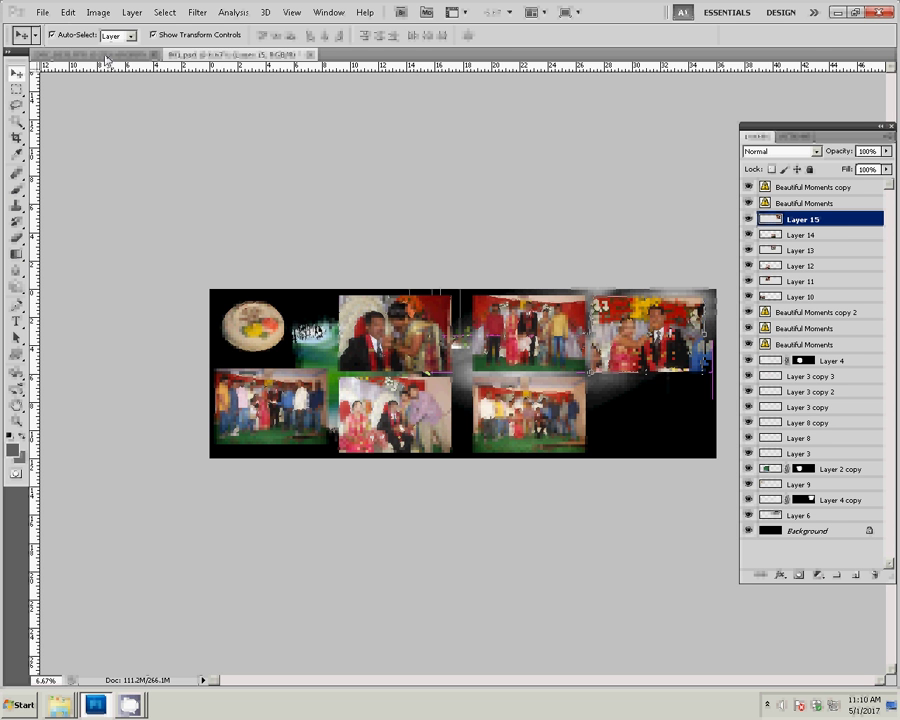
pyautogui.hotkey('ctrl', 'Tab')
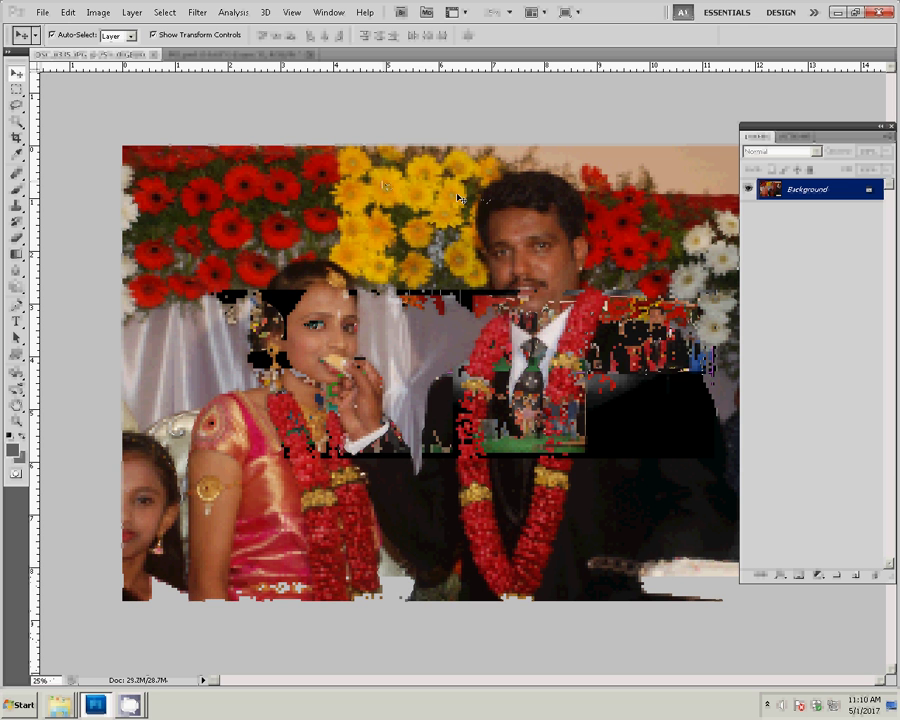
# Set DSC_0335.JPG's document width to 8 inches
pyautogui.hotkey('ctrl', 'alt', 'i')
pyautogui.doubleClick(377, 245)
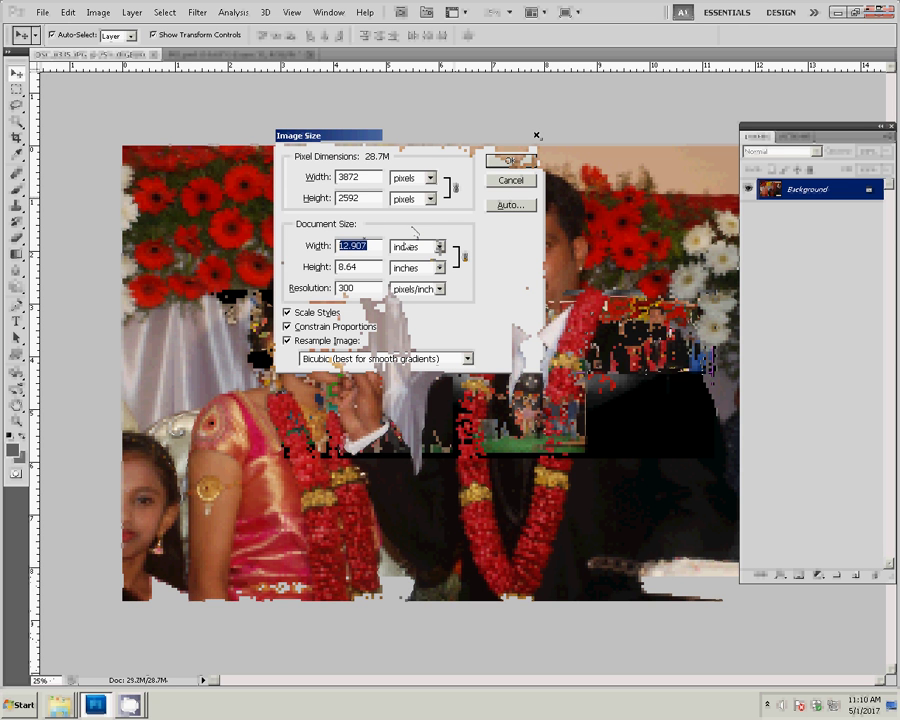
pyautogui.write('8')
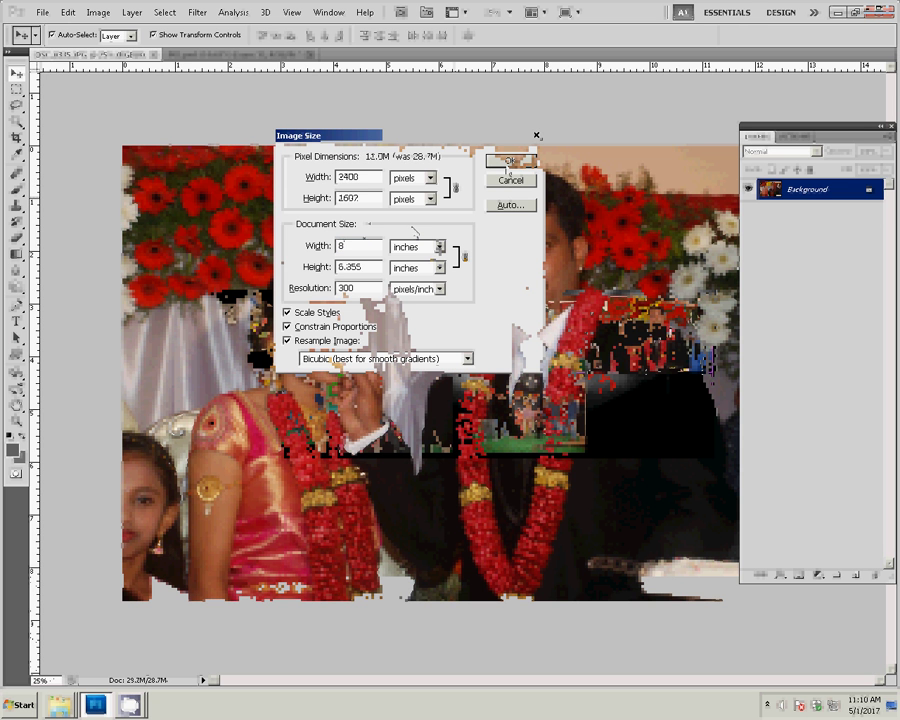
pyautogui.press('Return')
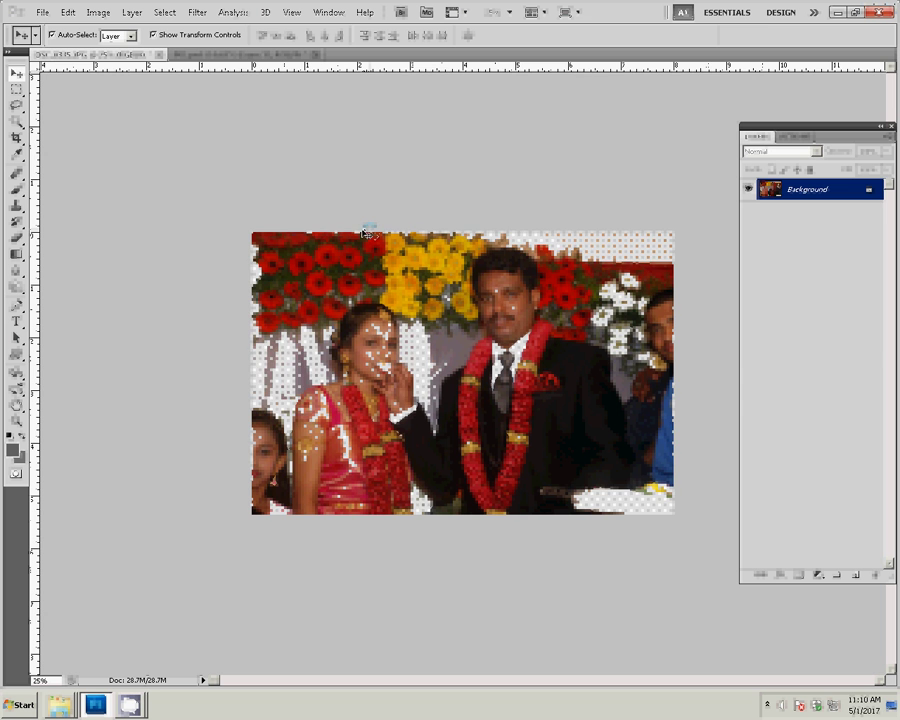
# Run a recorded action on the photo, confirm its image size, and close it unsaved
pyautogui.click(800, 136)
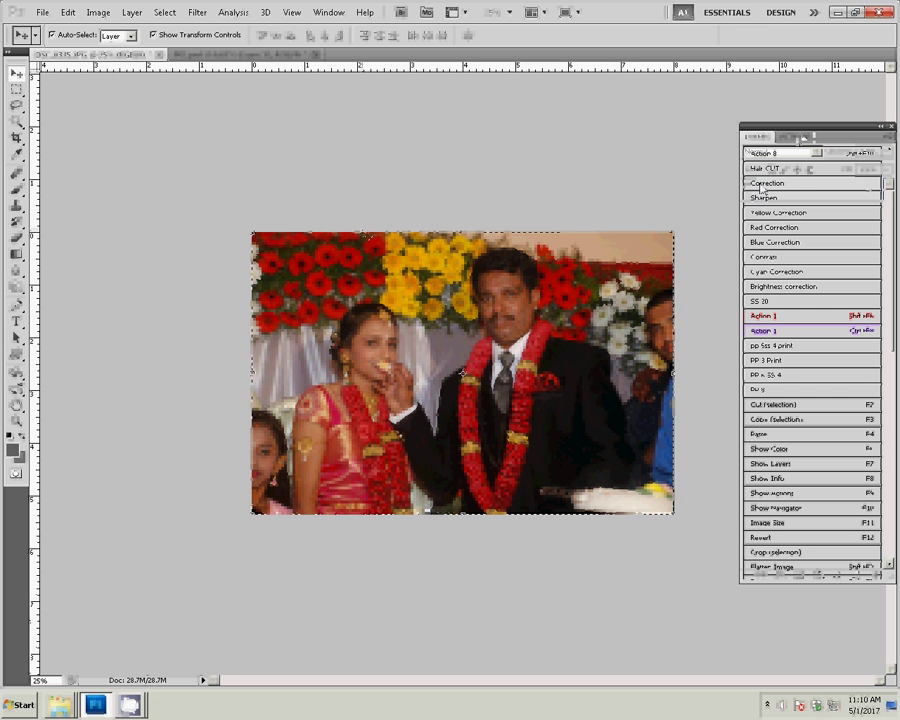
pyautogui.click(757, 136)
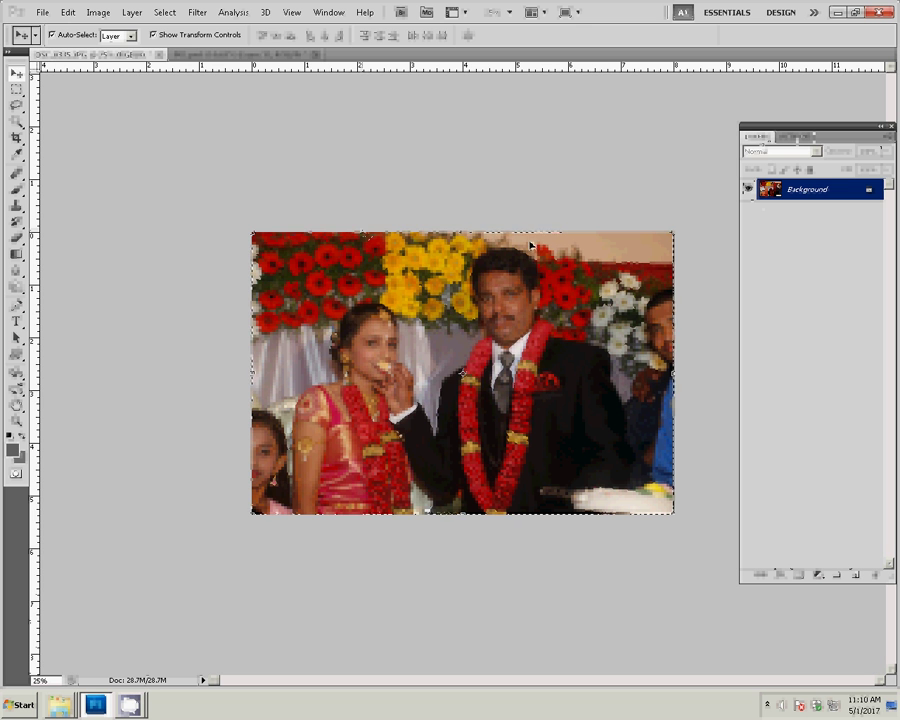
pyautogui.hotkey('ctrl', 'alt', 'i')
pyautogui.press('Return')
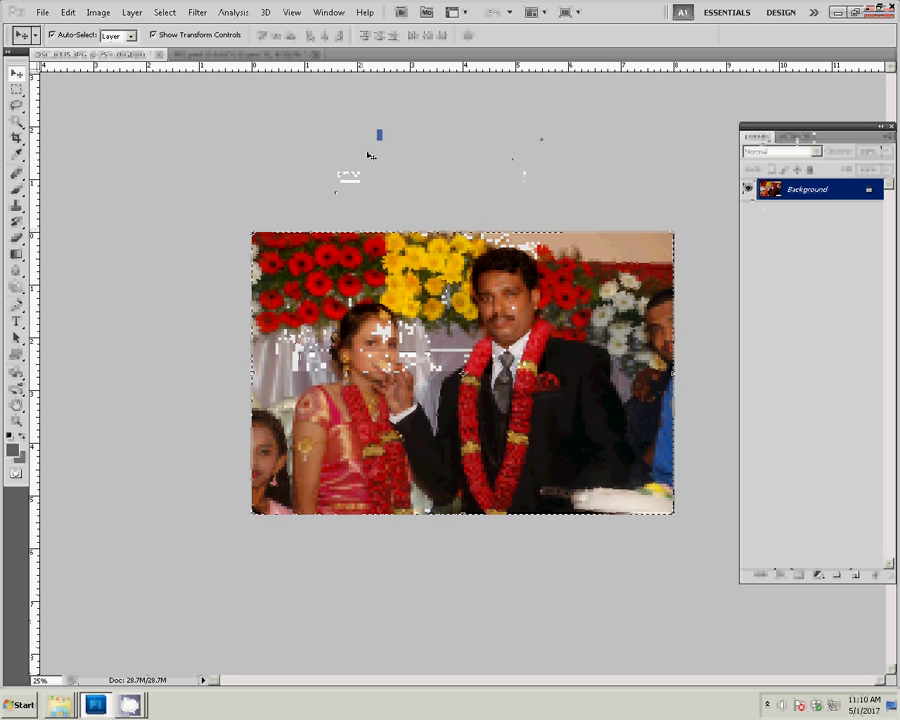
pyautogui.click(160, 54)
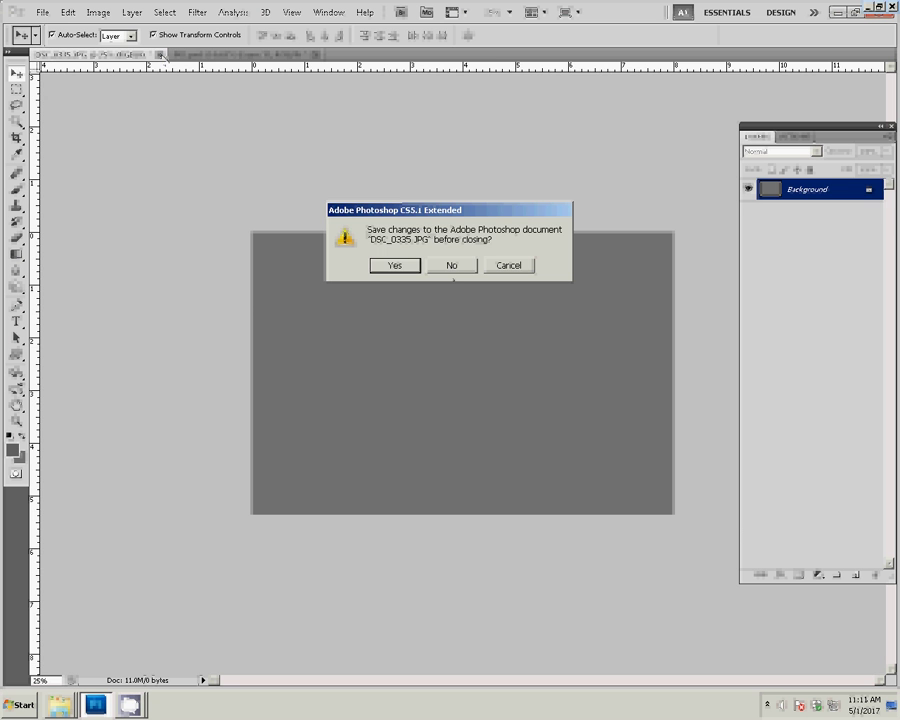
pyautogui.click(452, 268)
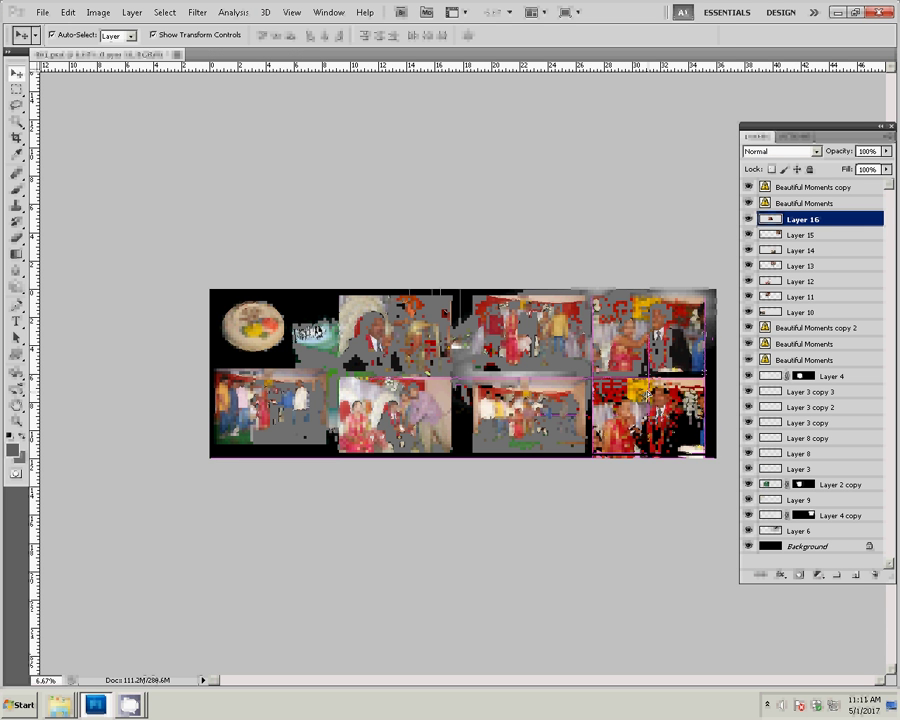
# Add a 22 px cyan Stroke layer style to Layer 11, the top row's second photo
pyautogui.click(392, 305)
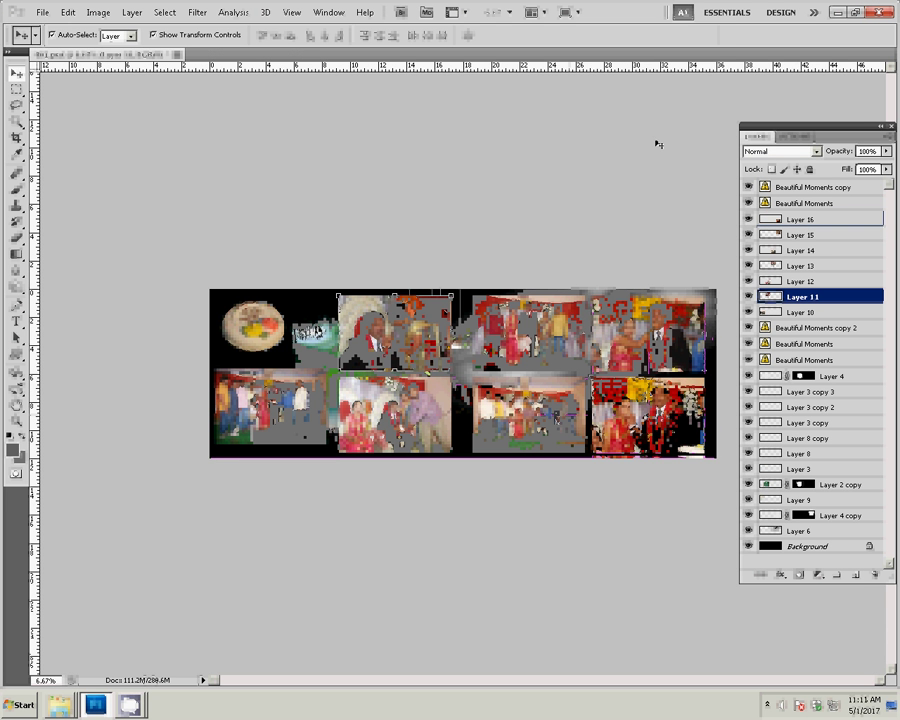
pyautogui.click(781, 575)
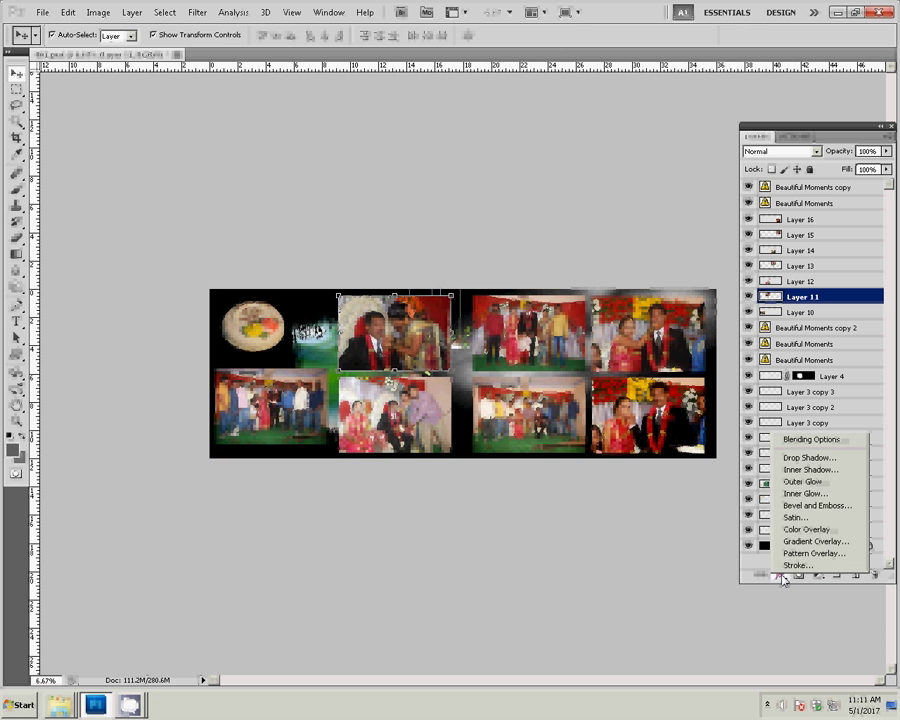
pyautogui.click(790, 565)
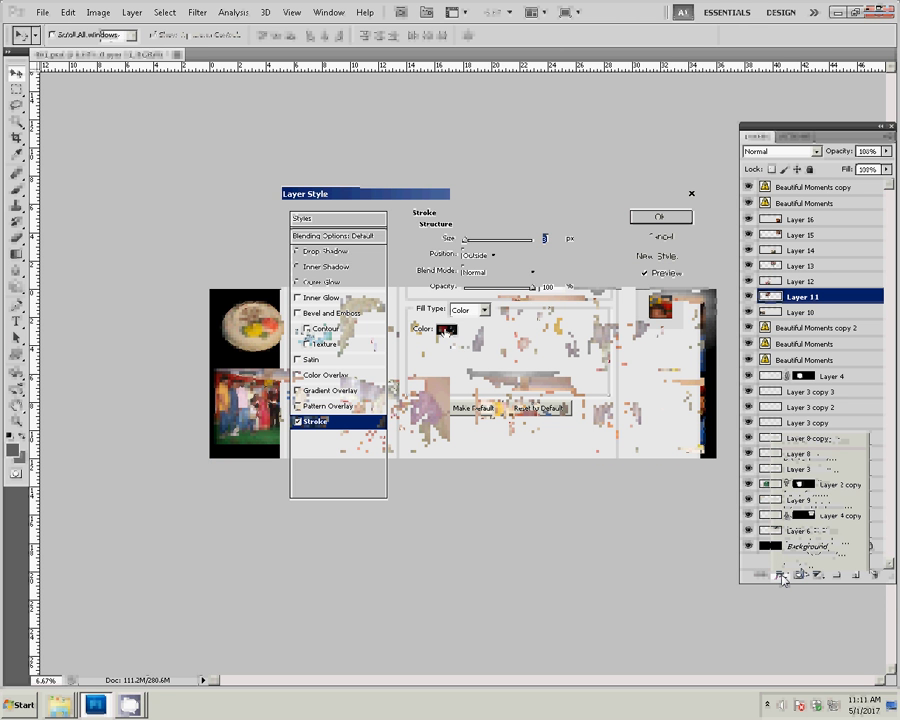
pyautogui.click(446, 330)
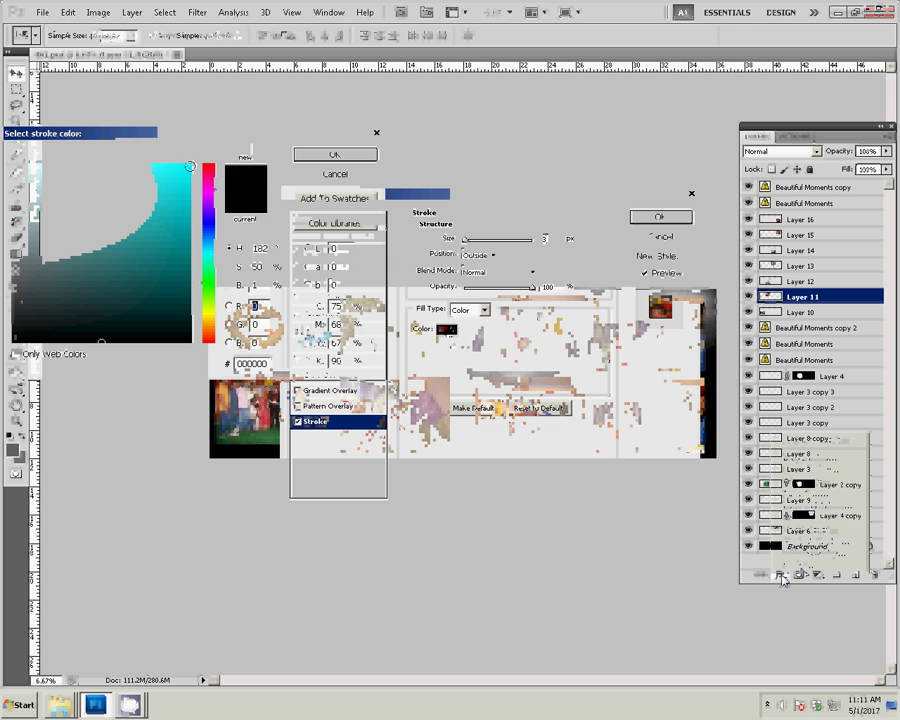
pyautogui.click(188, 166)
pyautogui.click(298, 154)
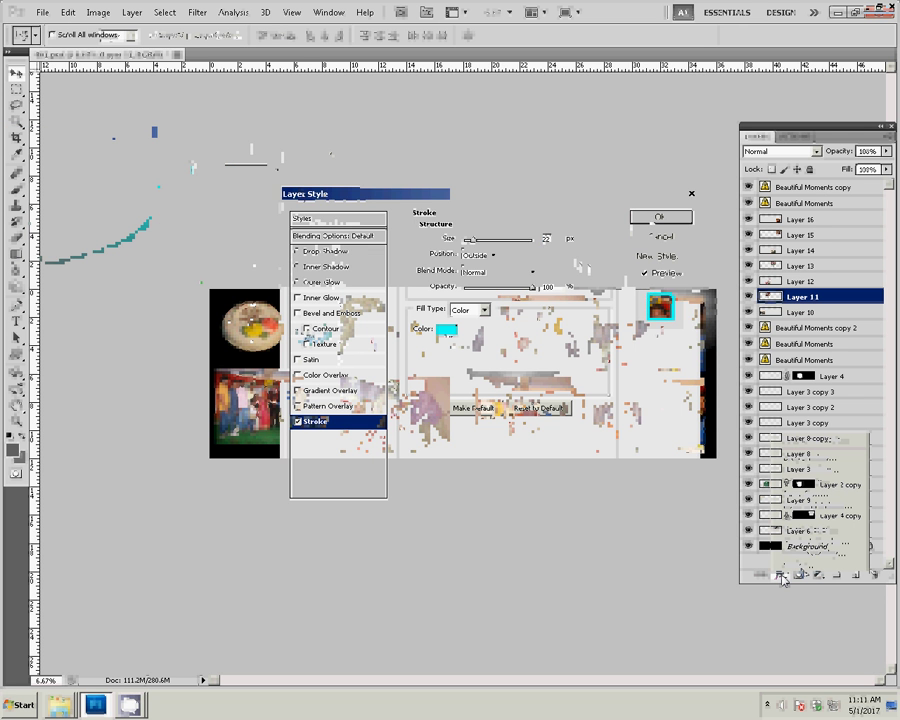
pyautogui.click(660, 216)
# Copy Layer 11's cyan stroke style and paste it onto Layers 10 and 12
pyautogui.rightClick(825, 305)
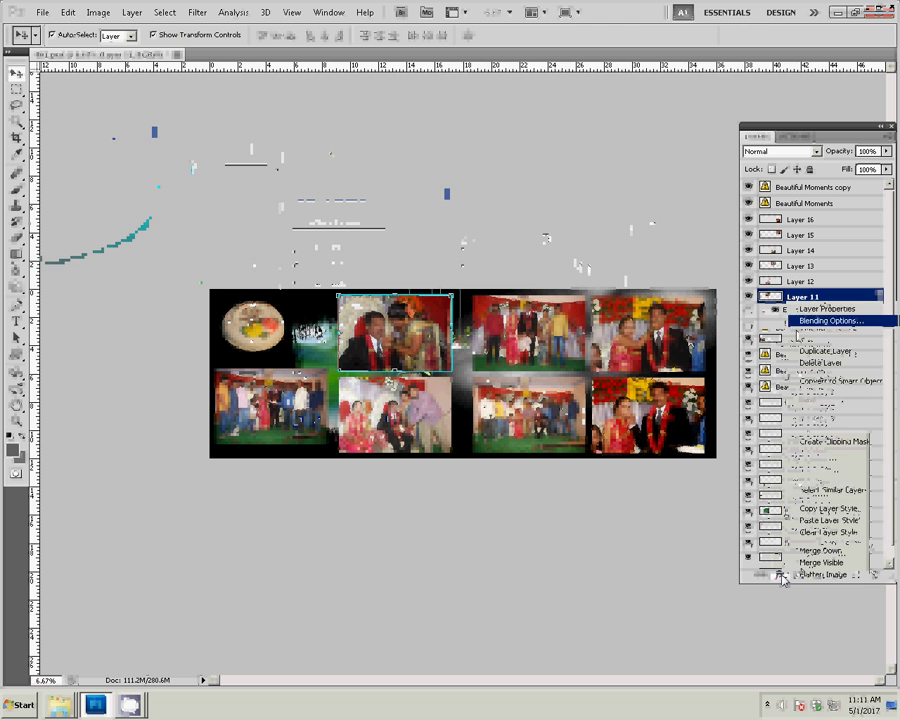
pyautogui.click(820, 506)
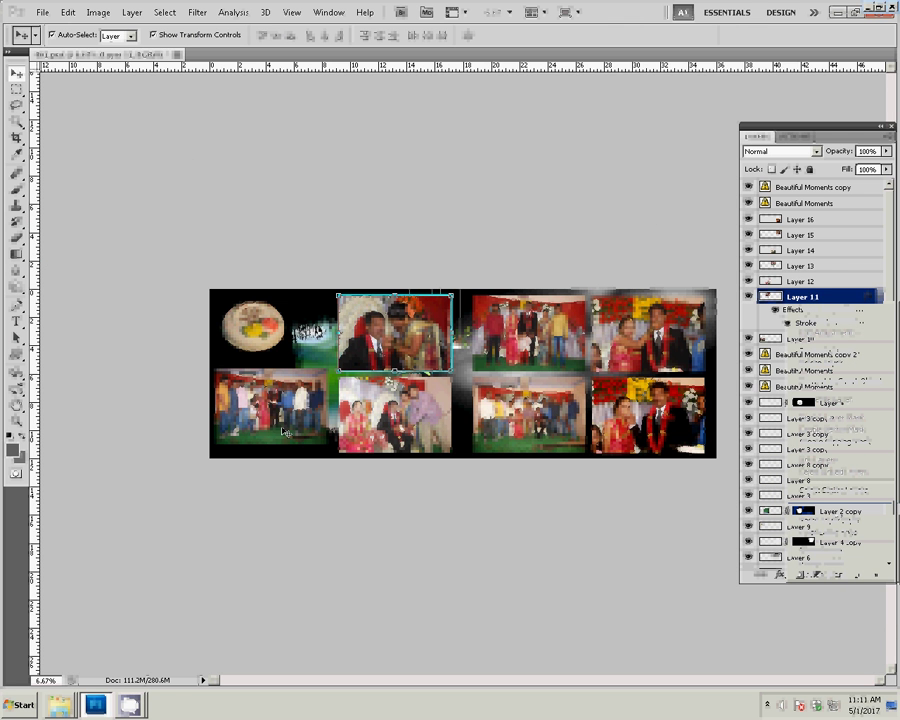
pyautogui.click(285, 432)
pyautogui.rightClick(790, 340)
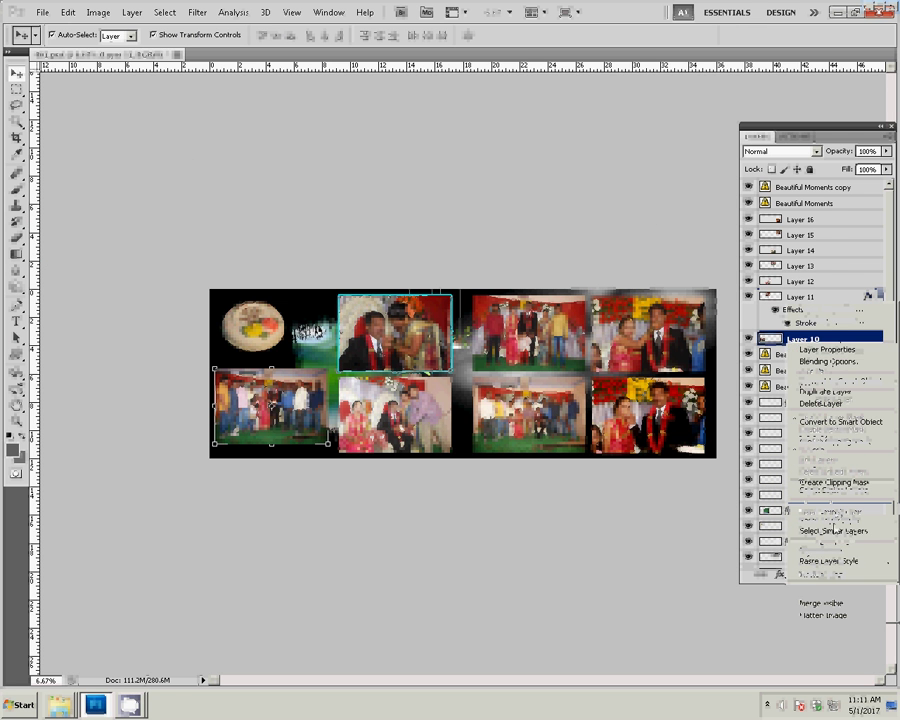
pyautogui.click(828, 561)
pyautogui.click(370, 440)
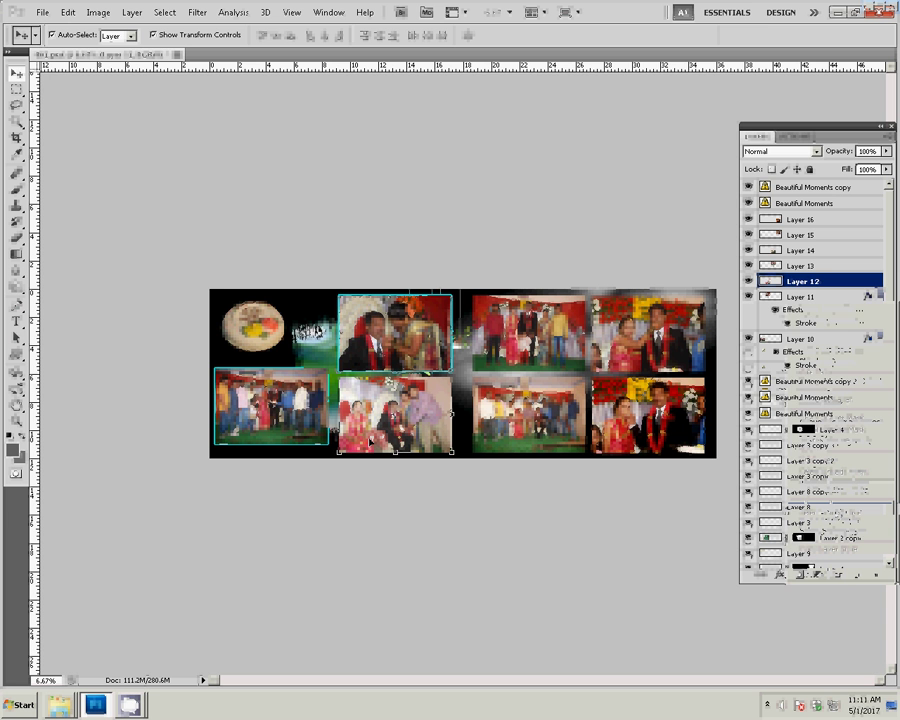
pyautogui.rightClick(795, 281)
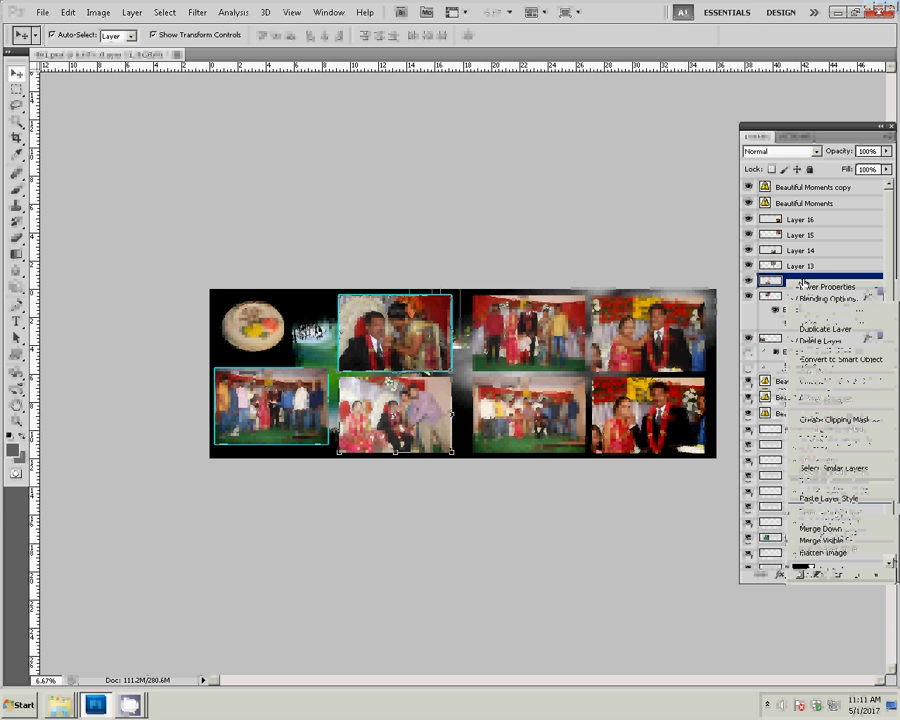
pyautogui.click(826, 499)
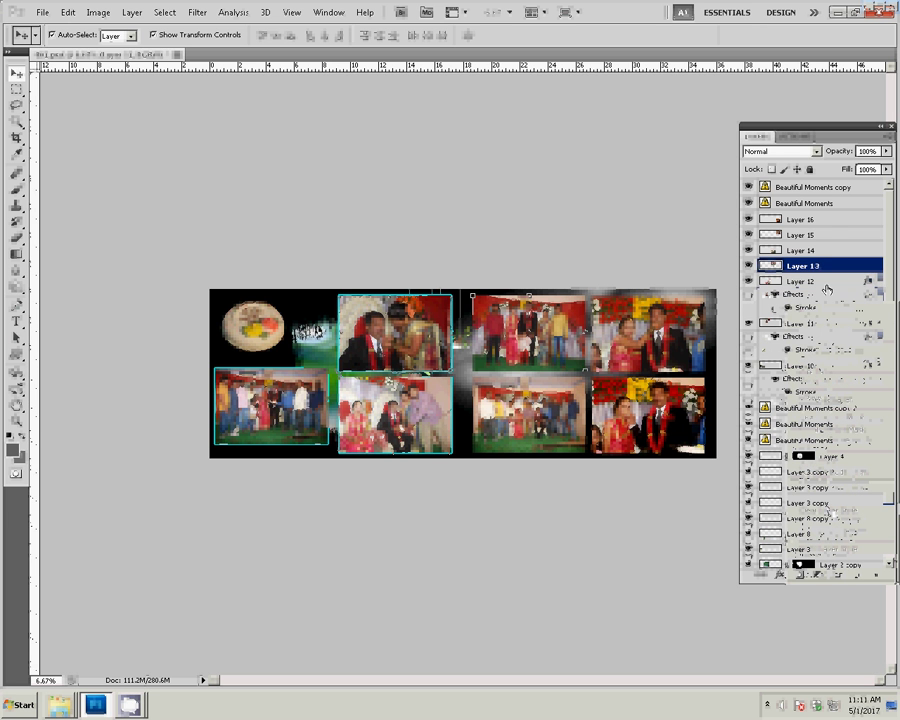
# Paste the same cyan stroke style onto Layers 13, 14, 15 and 16
pyautogui.rightClick(800, 266)
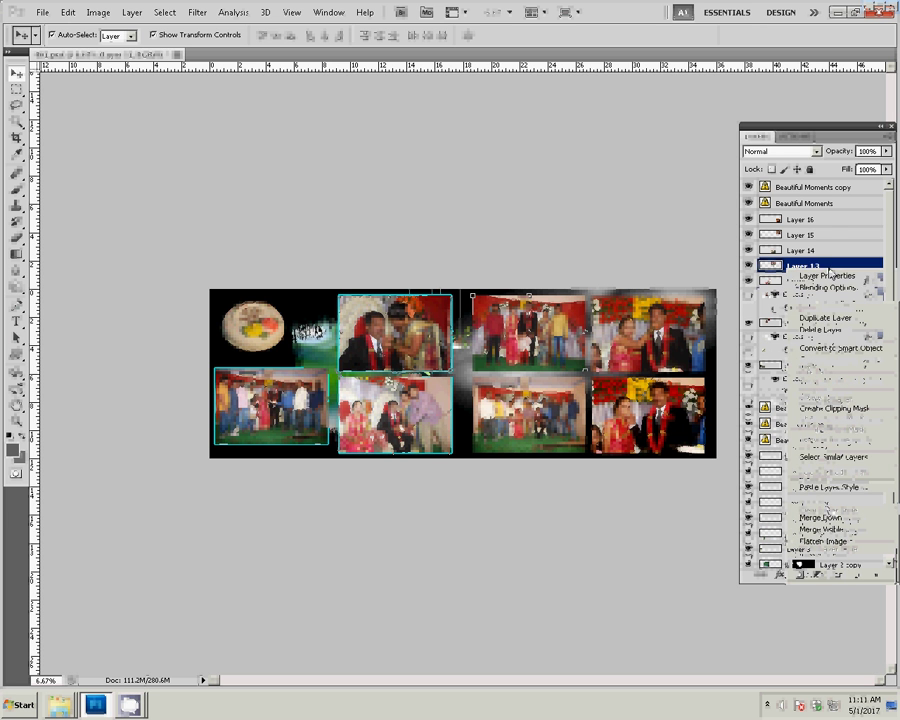
pyautogui.click(827, 487)
pyautogui.click(855, 249)
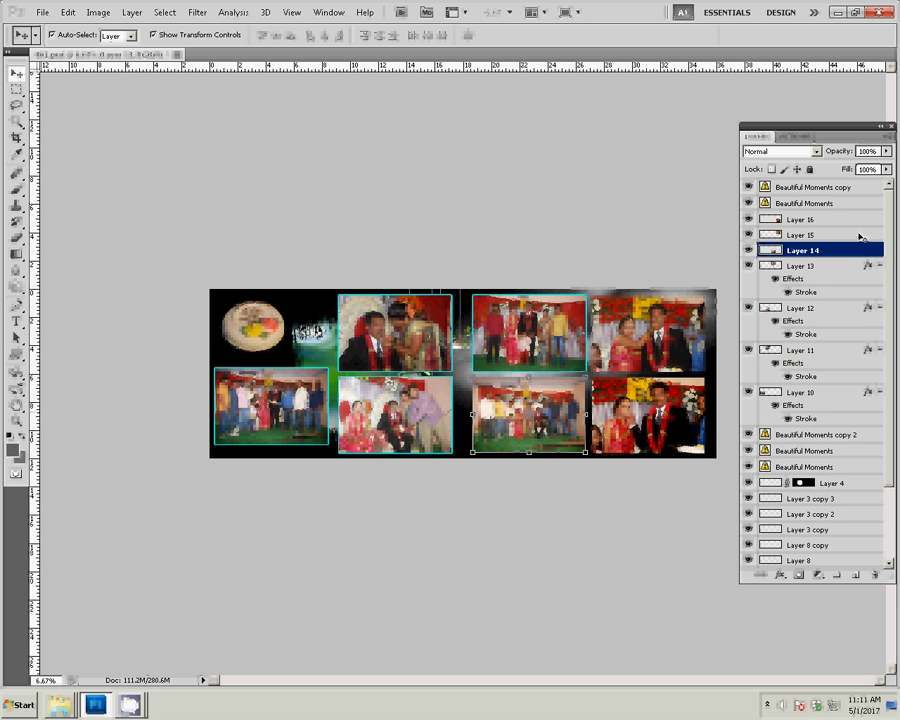
pyautogui.rightClick(788, 250)
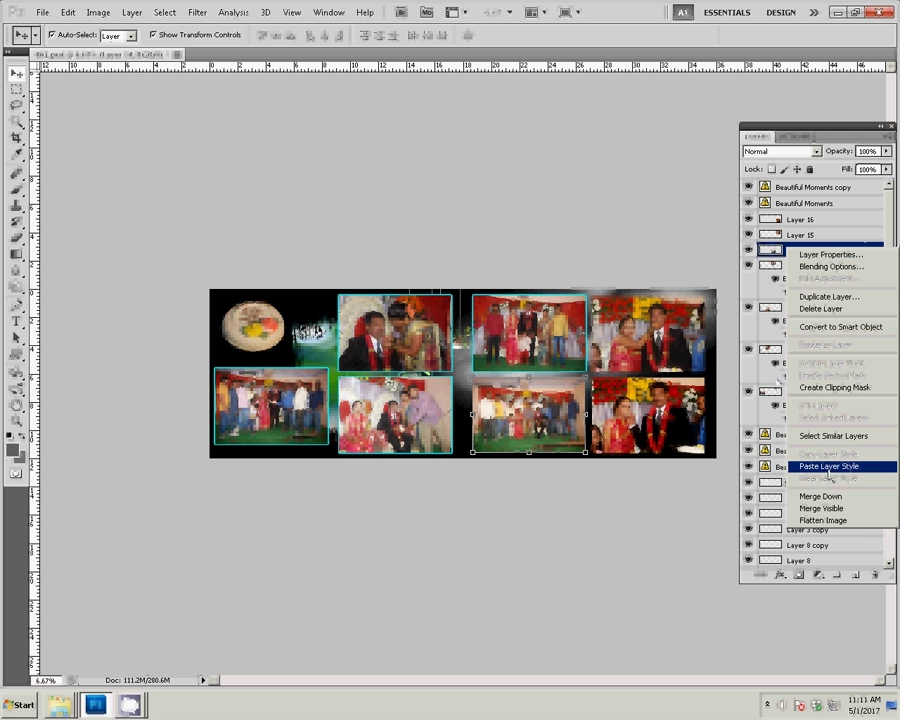
pyautogui.click(828, 466)
pyautogui.click(805, 235)
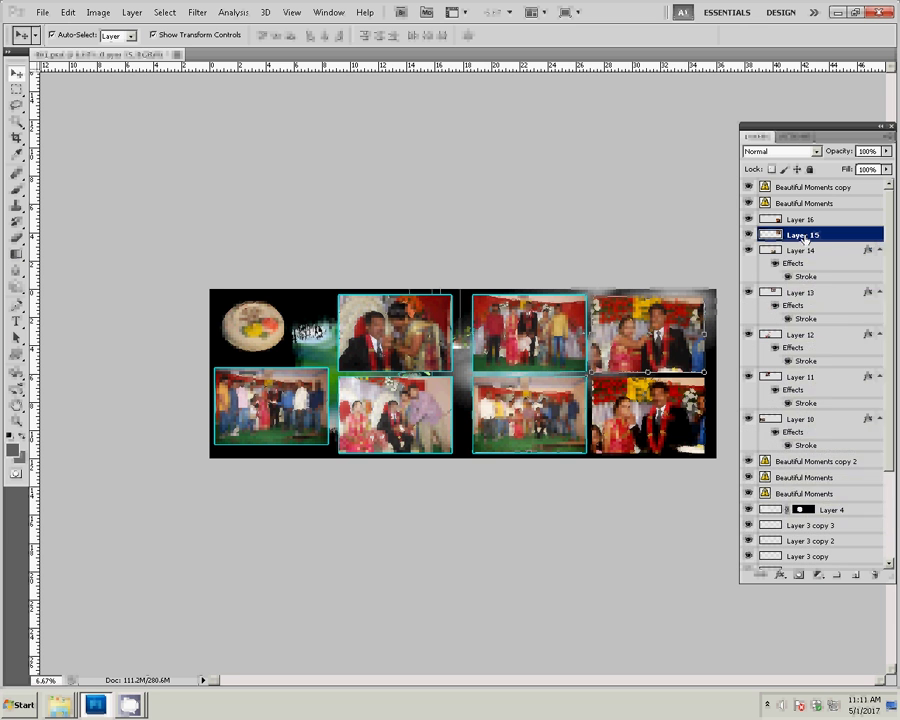
pyautogui.rightClick(805, 238)
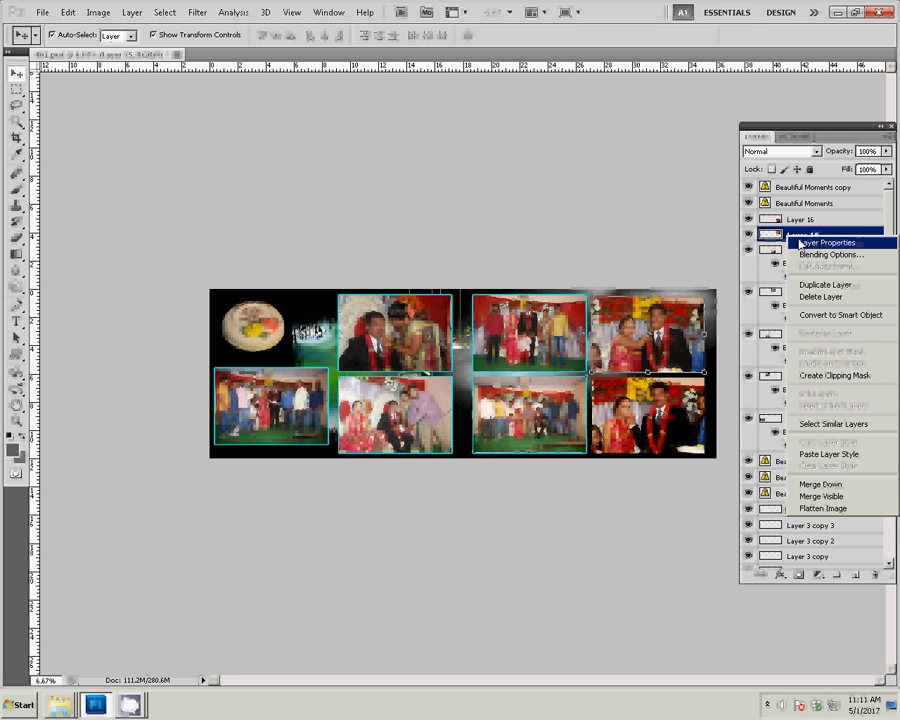
pyautogui.click(841, 464)
pyautogui.click(803, 219)
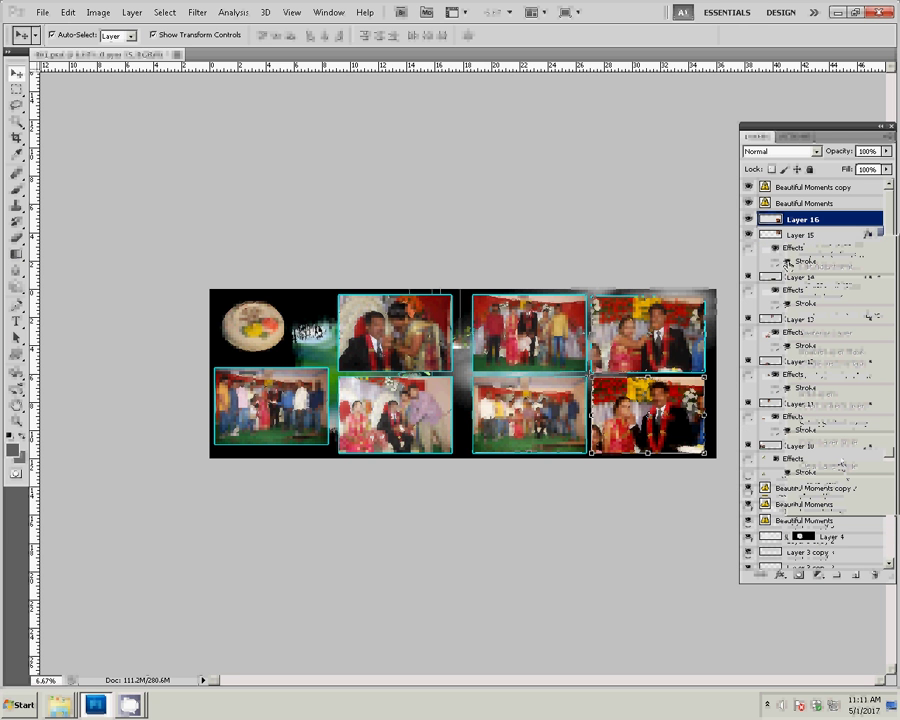
pyautogui.rightClick(815, 222)
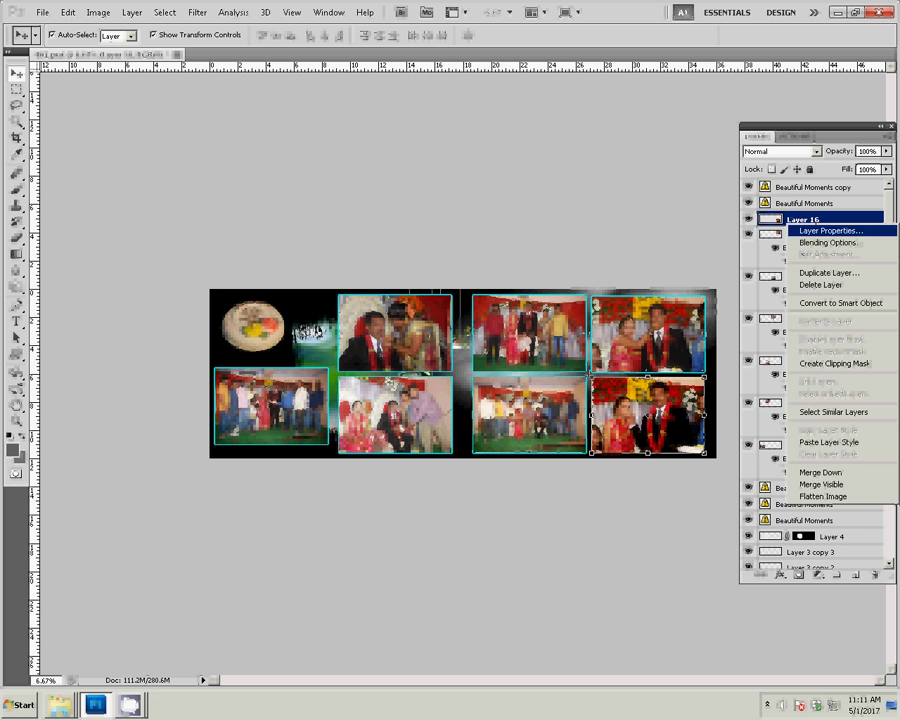
pyautogui.click(802, 443)
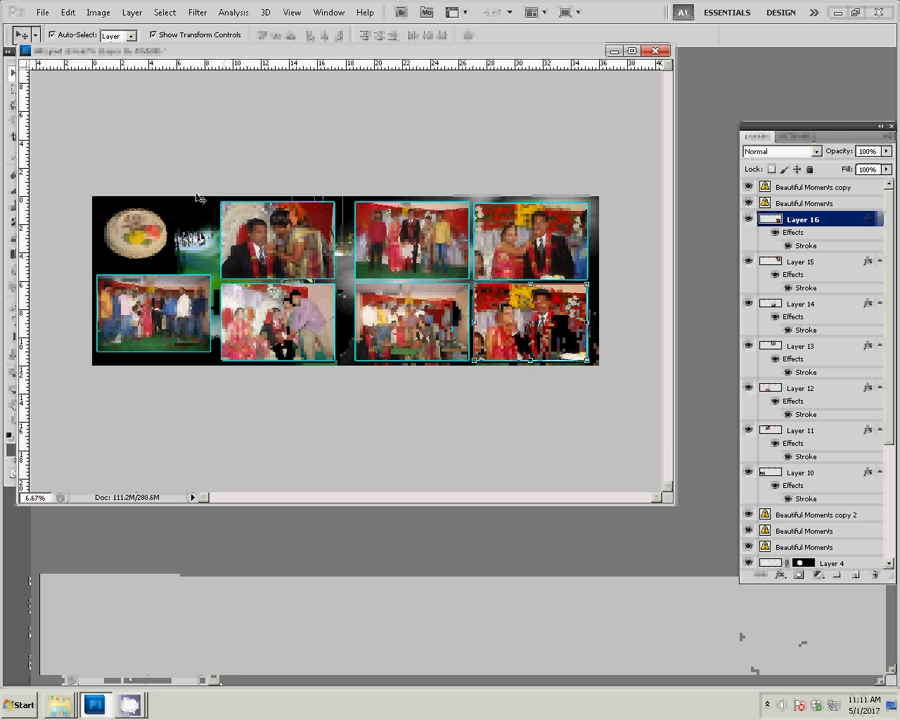
# Browse the wedding photos folder in Explorer, select DSC_0168, and return to Photoshop
pyautogui.click(52, 674)
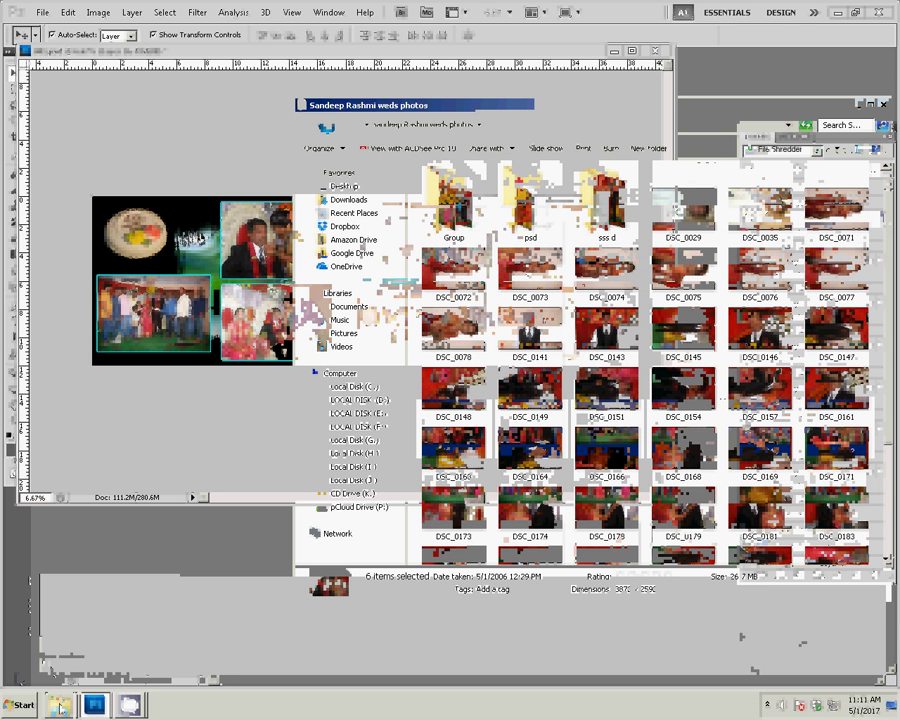
pyautogui.click(575, 218)
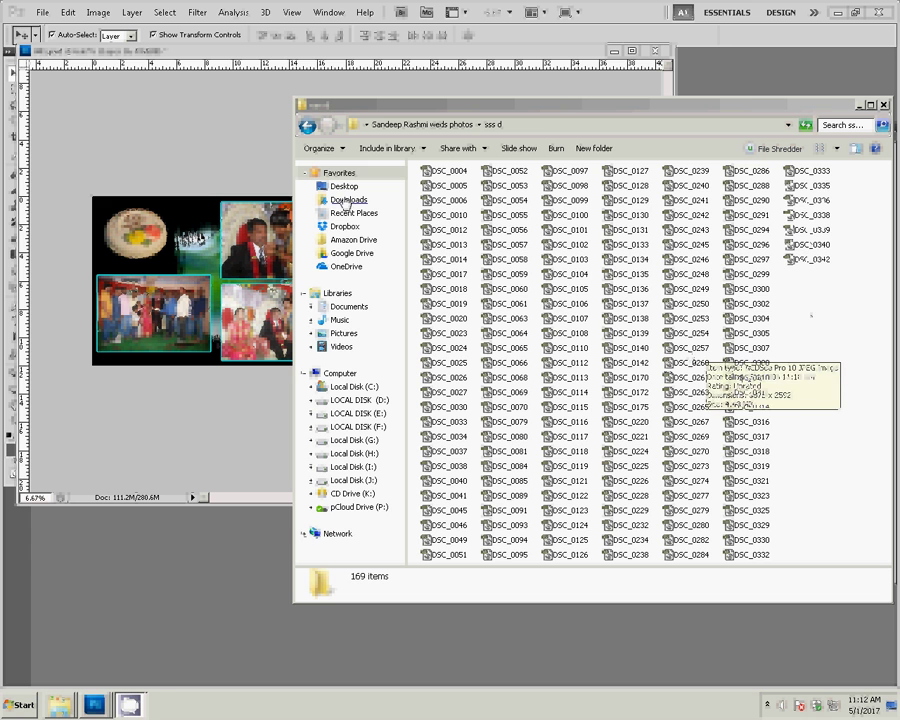
pyautogui.click(329, 152)
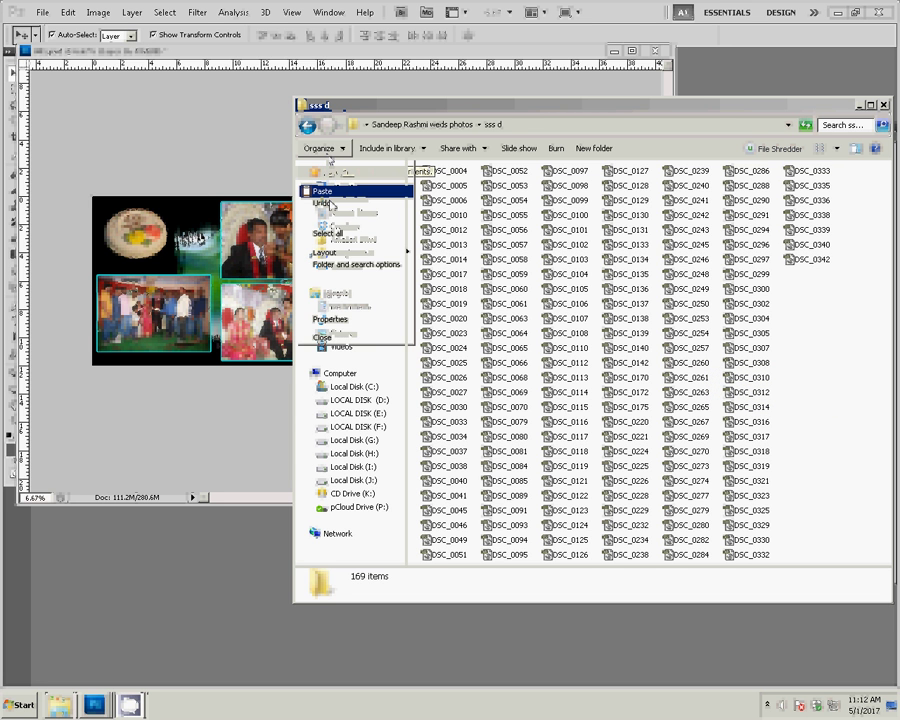
pyautogui.click(846, 335)
pyautogui.click(308, 127)
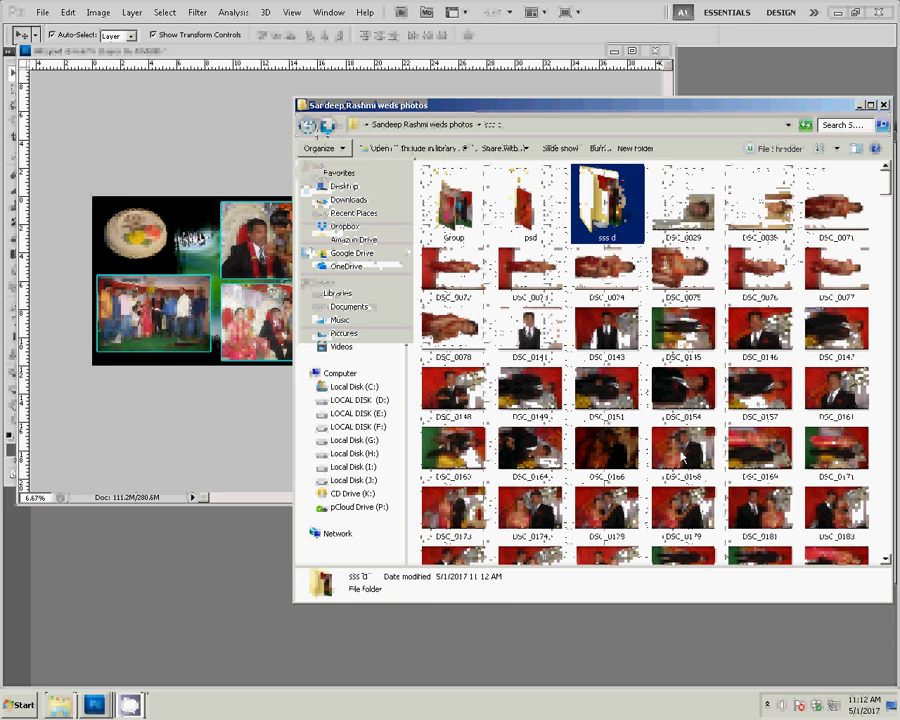
pyautogui.click(682, 455)
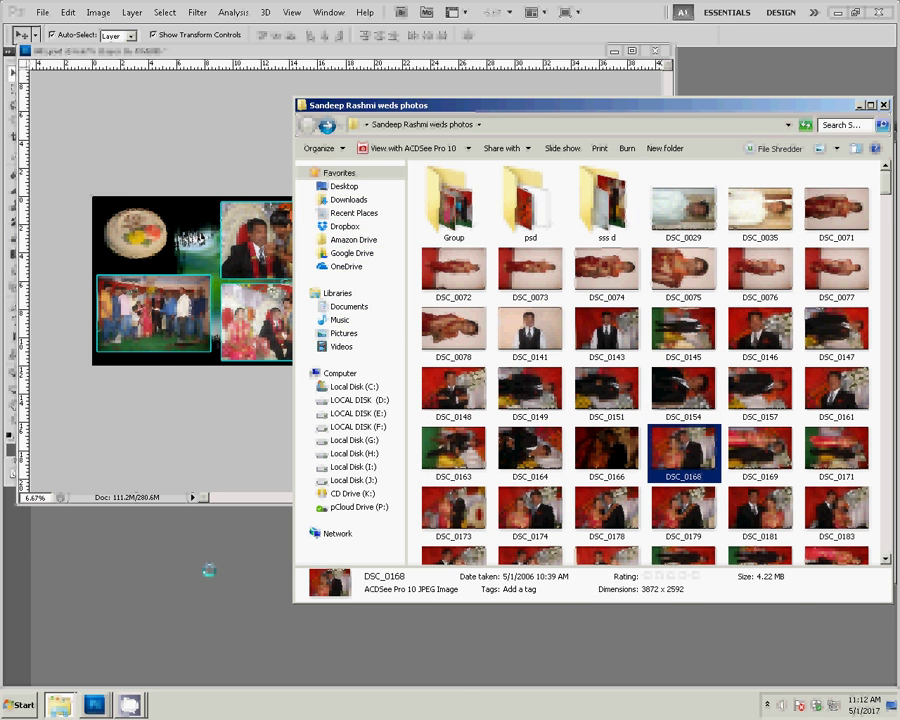
pyautogui.click(209, 570)
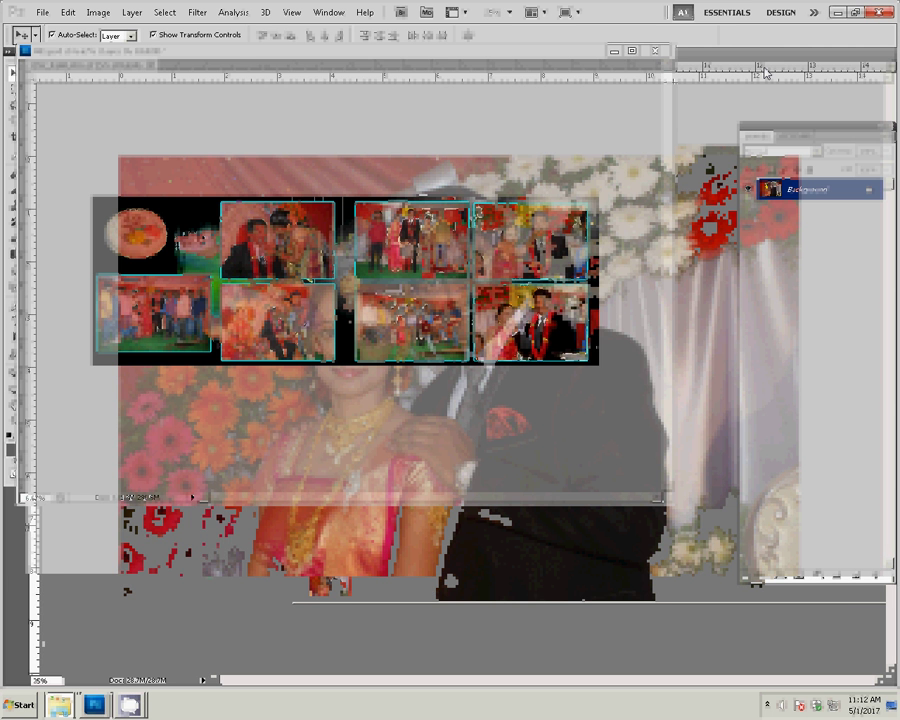
# Resize DSC_0168 to 3 inches wide via the Image Size action, then bring the album spread forward
pyautogui.click(796, 136)
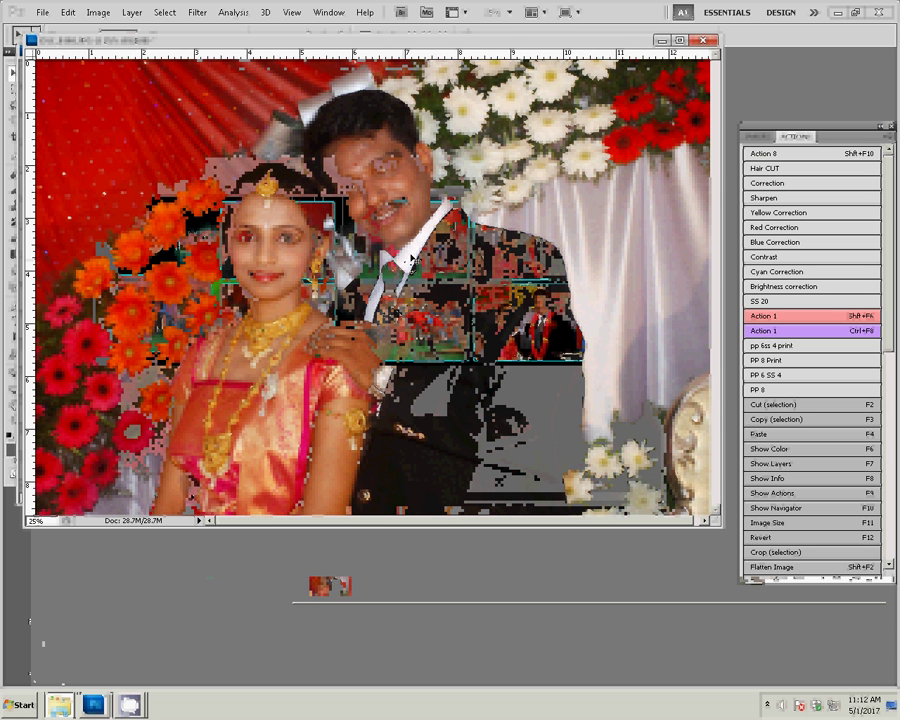
pyautogui.press('F11')
pyautogui.doubleClick(347, 246)
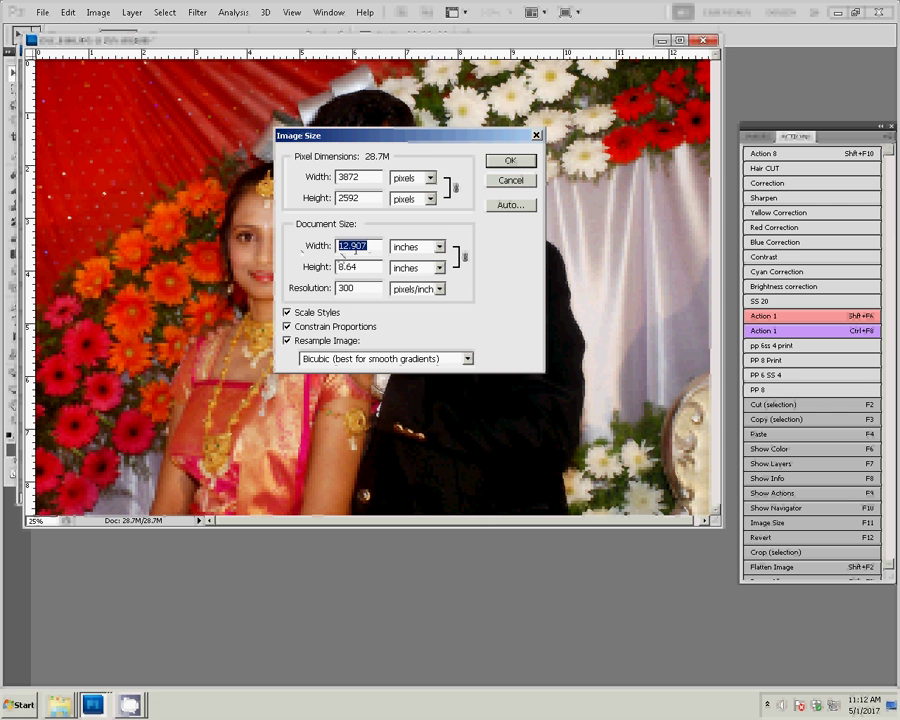
pyautogui.write('3')
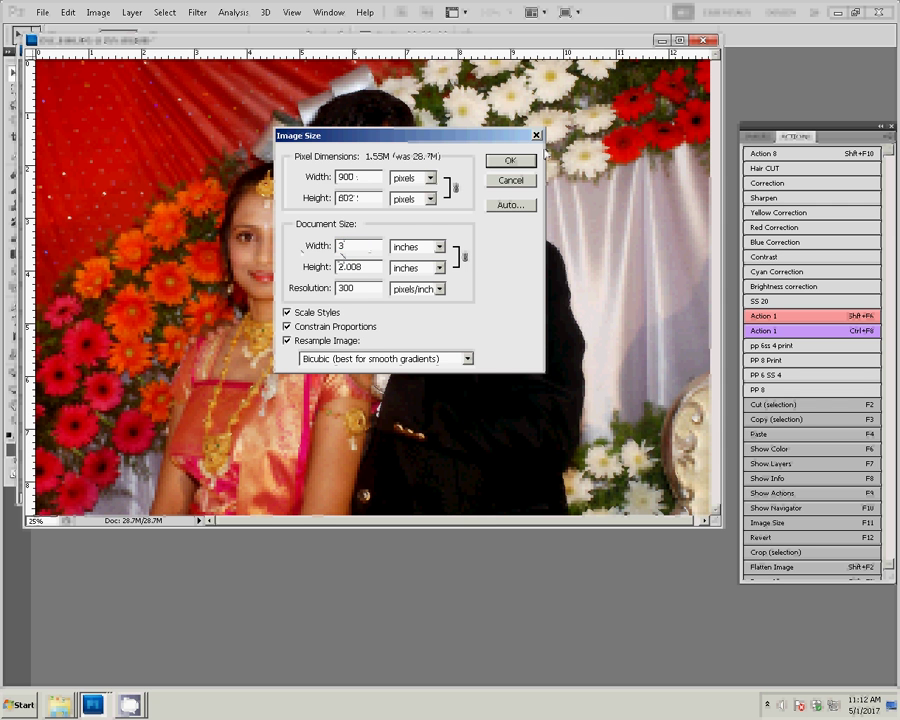
pyautogui.press('Return')
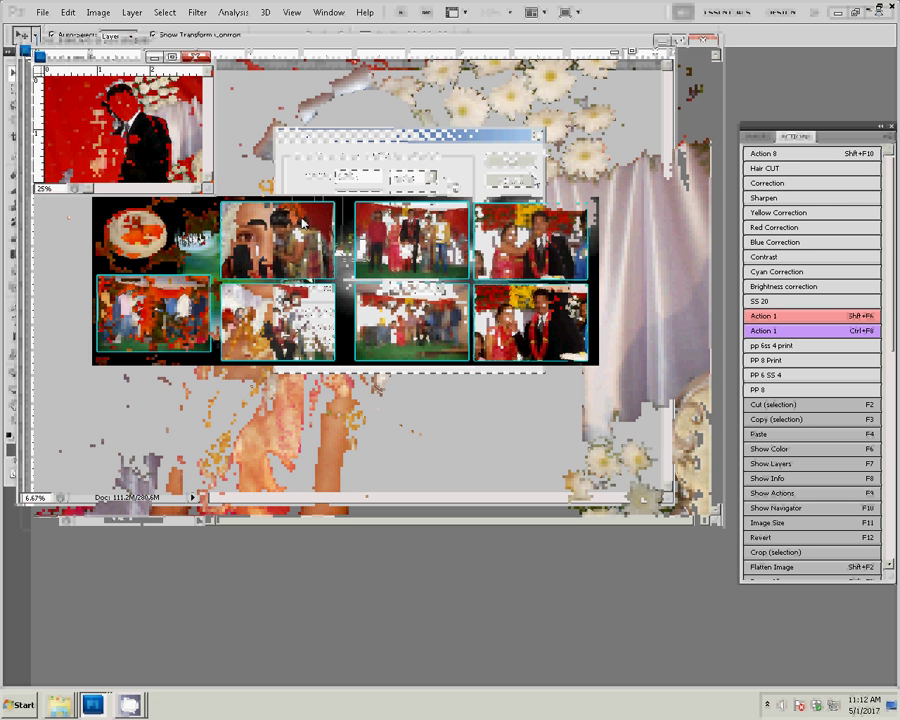
pyautogui.press('z')
pyautogui.rightClick(180, 288)
pyautogui.click(200, 292)
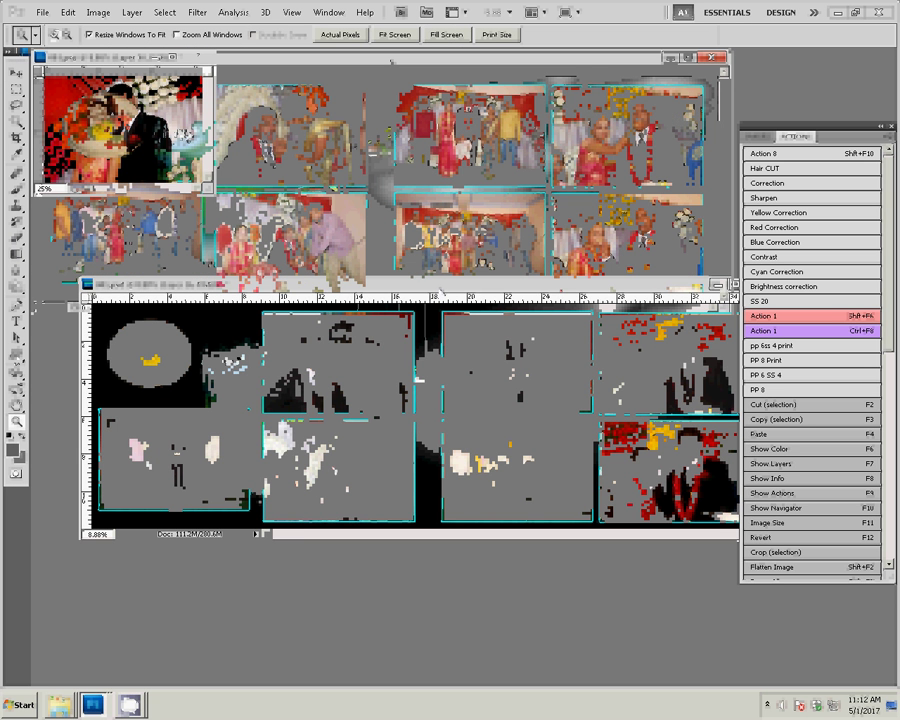
# Choose the heart custom shape and a style preset, and zoom in on the spread's left side
pyautogui.click(17, 355)
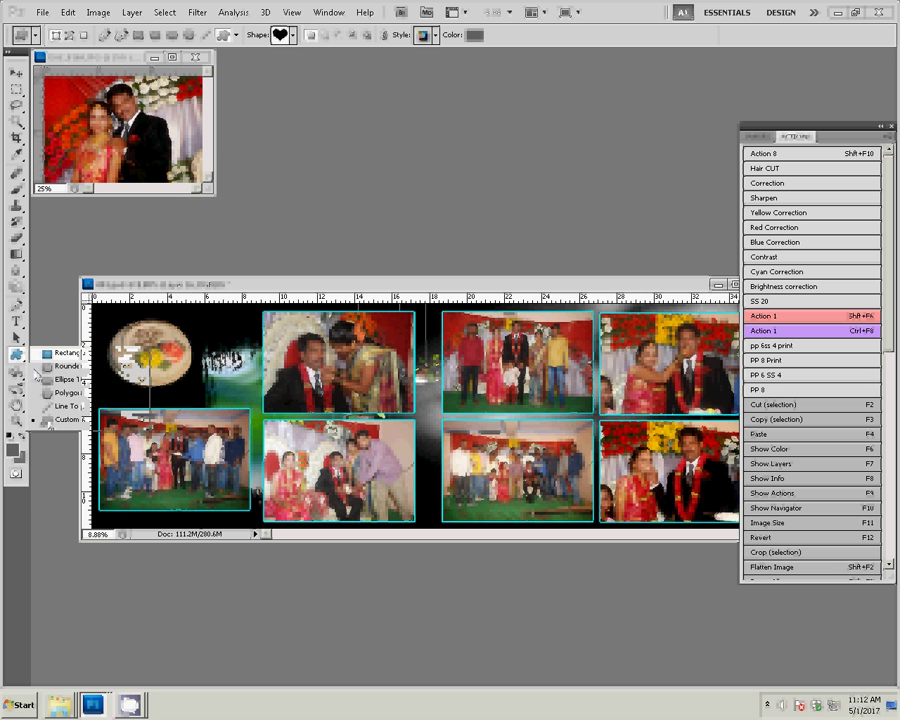
pyautogui.click(292, 35)
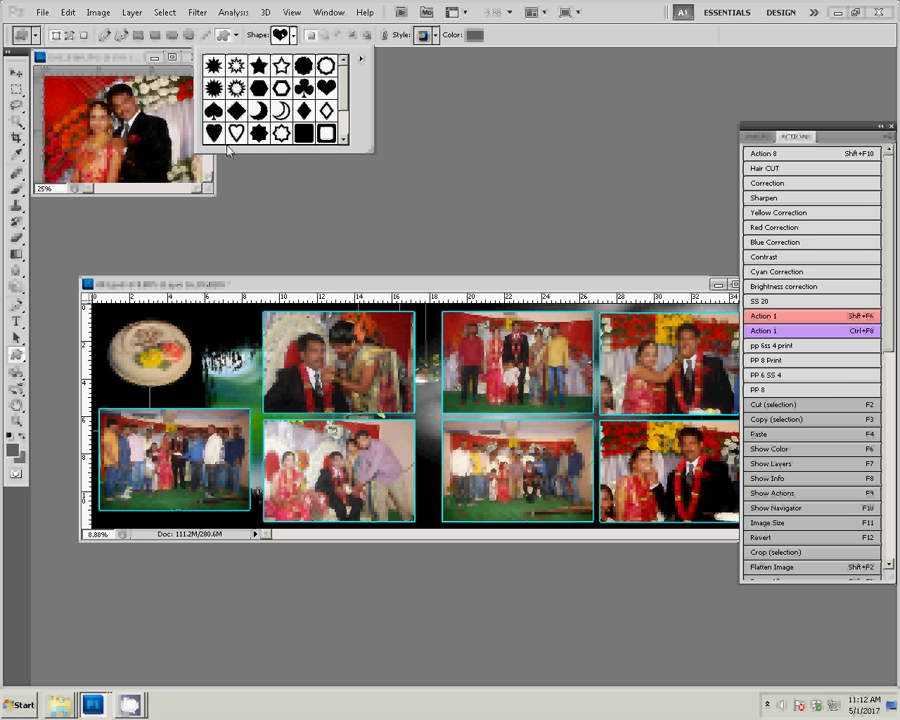
pyautogui.click(425, 37)
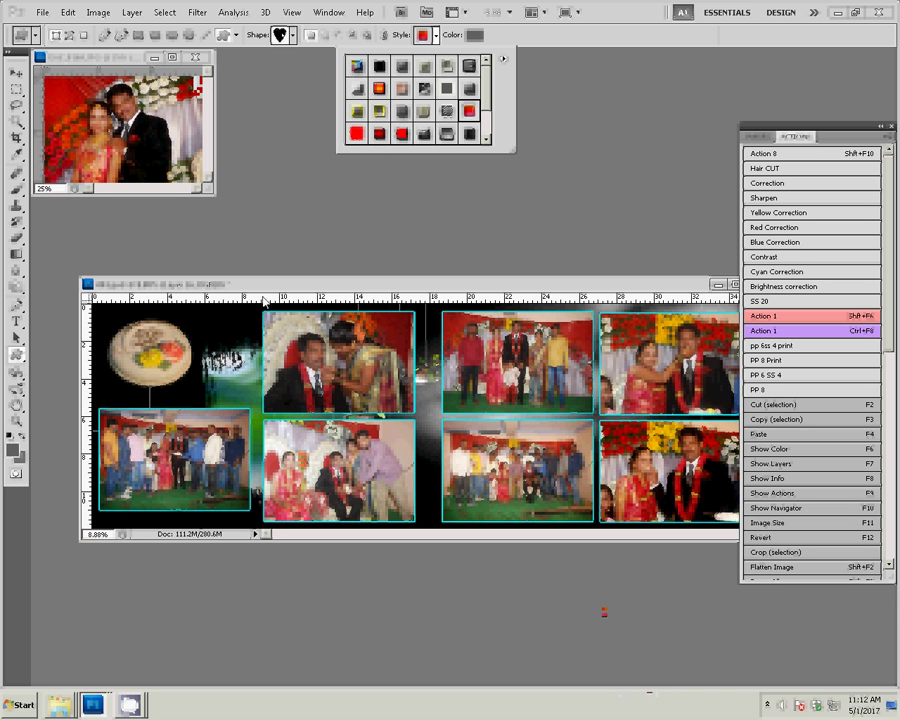
pyautogui.press('z')
pyautogui.click(207, 354)
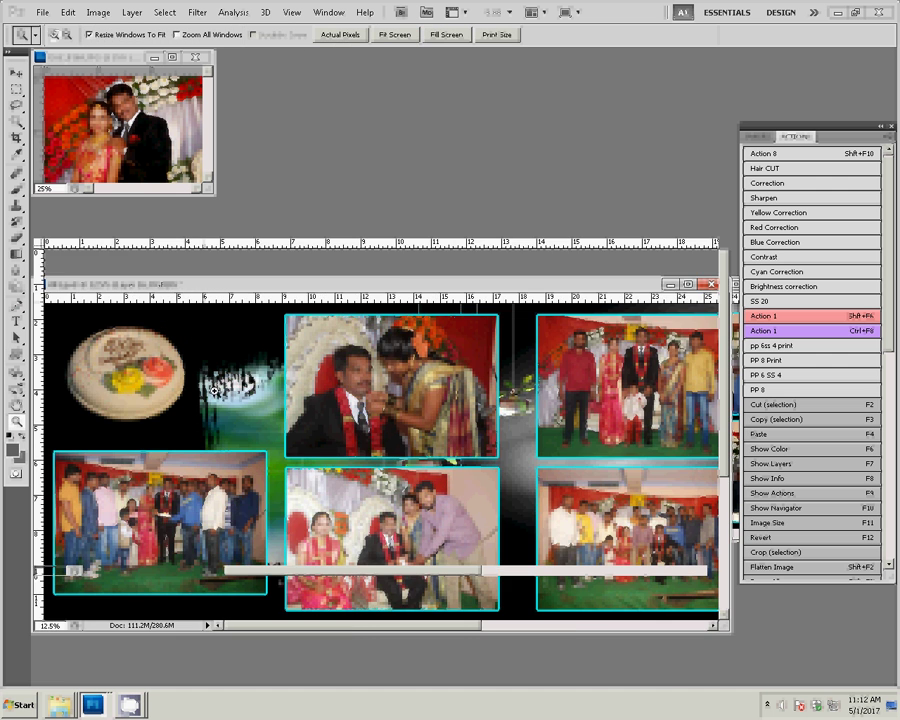
pyautogui.click(214, 390)
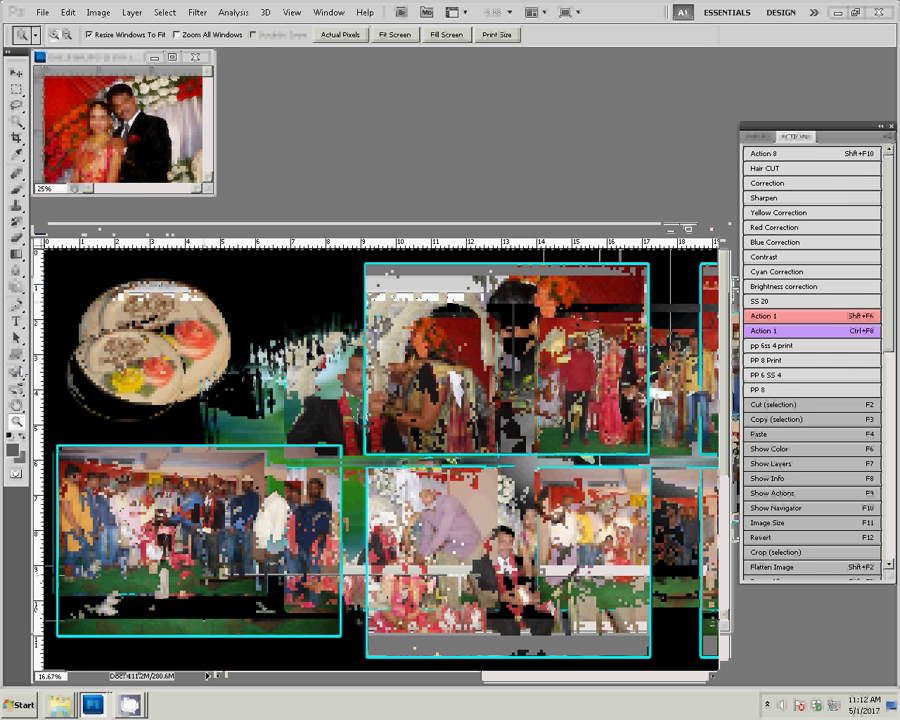
# Draw a gradient heart beside the cake photo and clip the couple portrait inside it
pyautogui.press('u')
pyautogui.moveTo(244, 285); pyautogui.dragTo(347, 370)
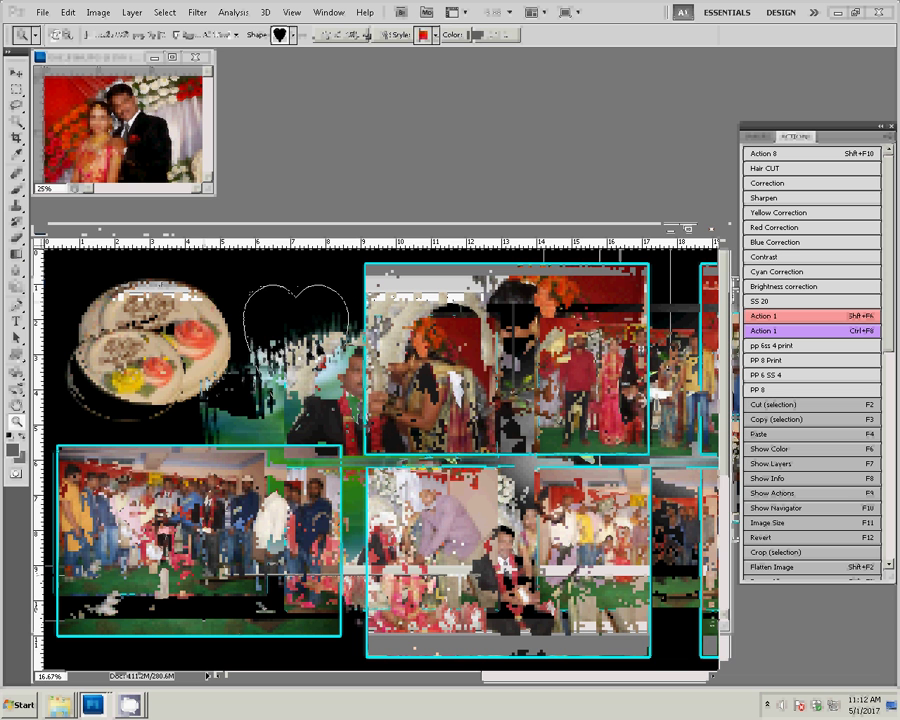
pyautogui.press('v')
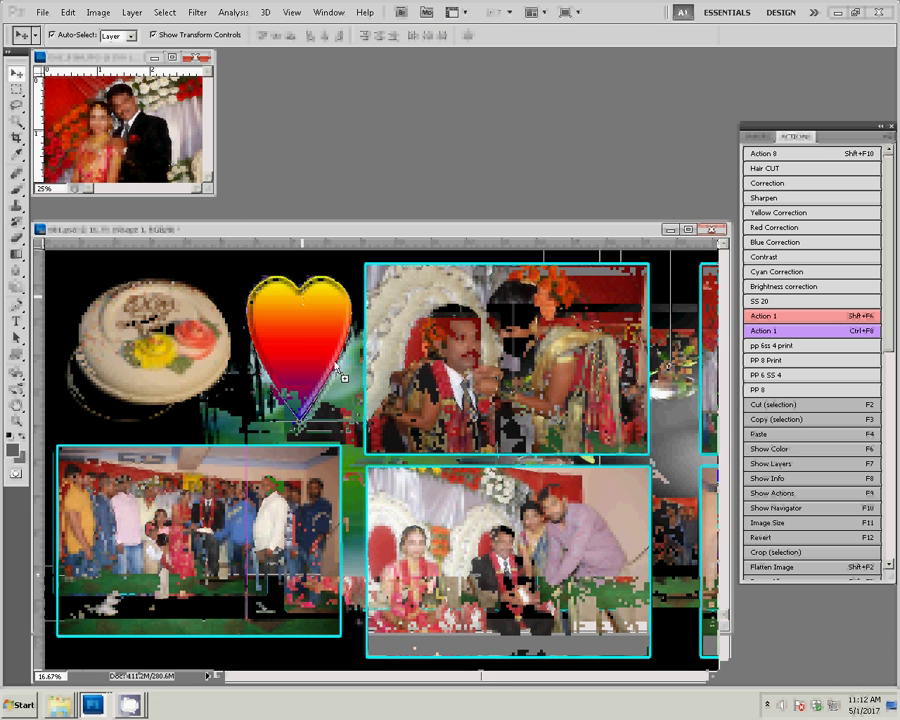
pyautogui.click(295, 341)
pyautogui.hotkey('ctrl', 'alt', 'g')
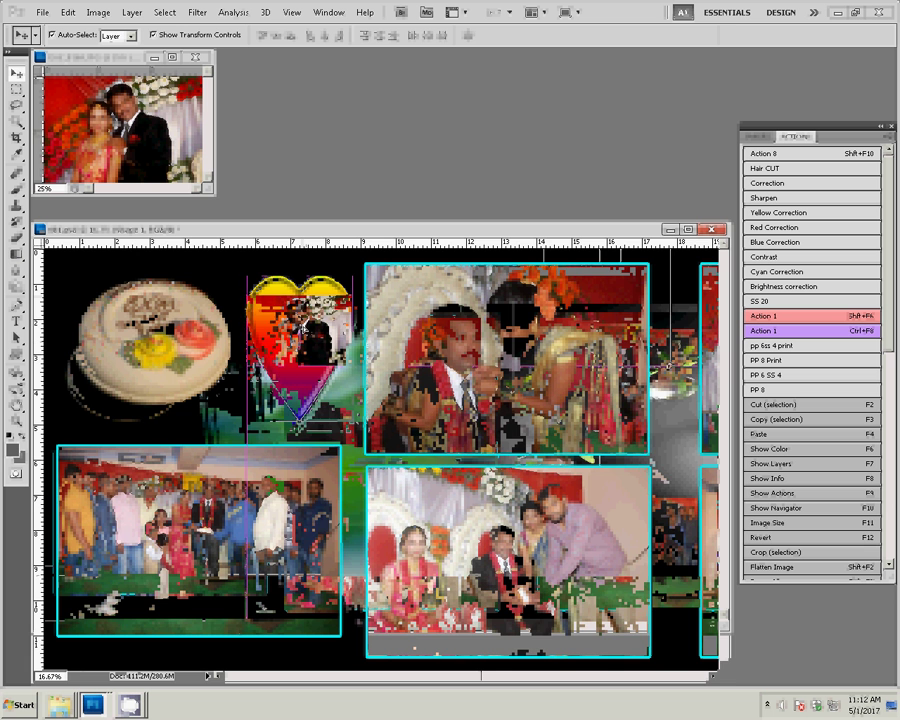
# Release the portrait's clipping mask, zoom in, and set the Eraser to 100% opacity and flow
pyautogui.hotkey('ctrl', 'z')
pyautogui.press('z')
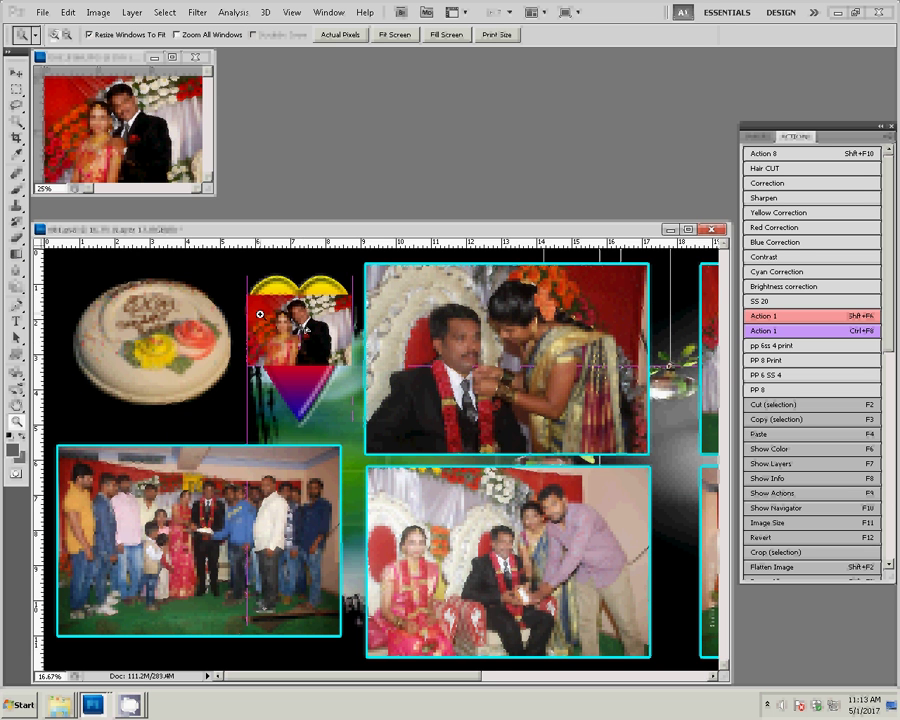
pyautogui.moveTo(260, 314); pyautogui.dragTo(369, 399)
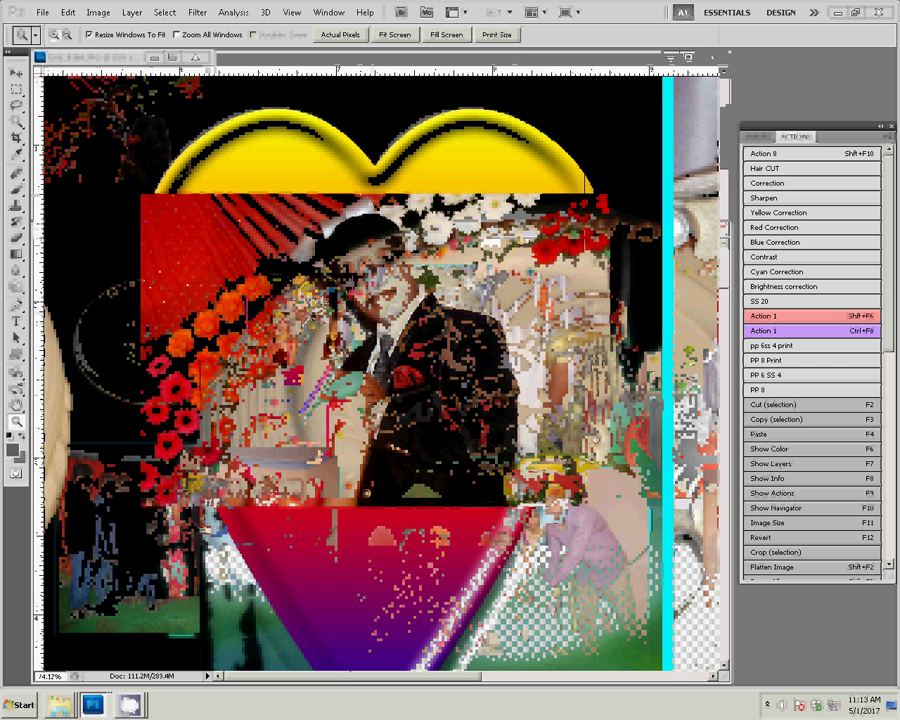
pyautogui.press('e')
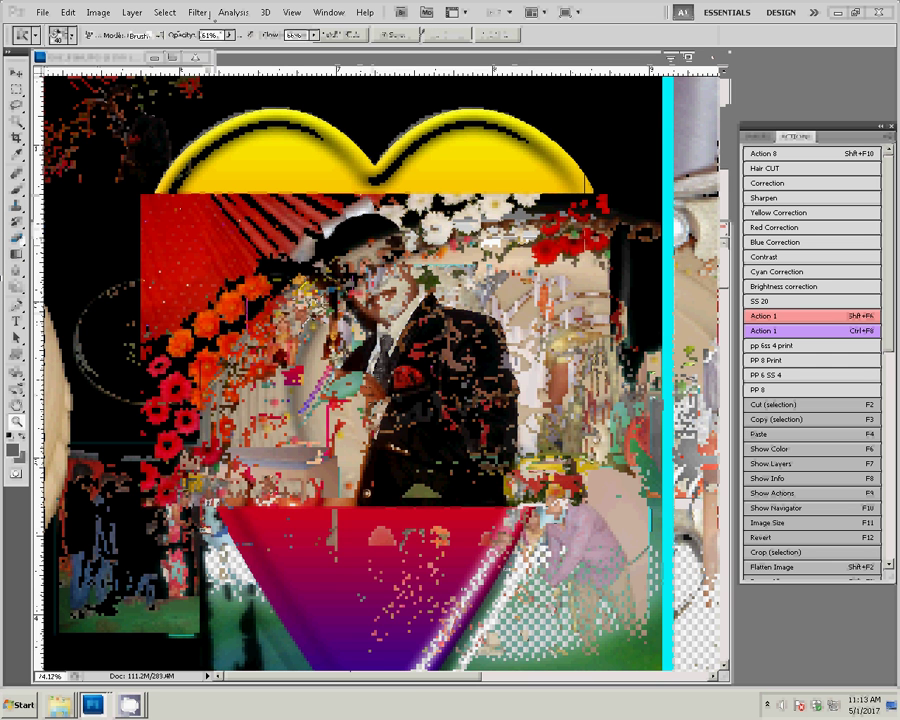
pyautogui.moveTo(229, 35); pyautogui.dragTo(340, 47)
pyautogui.click(314, 35)
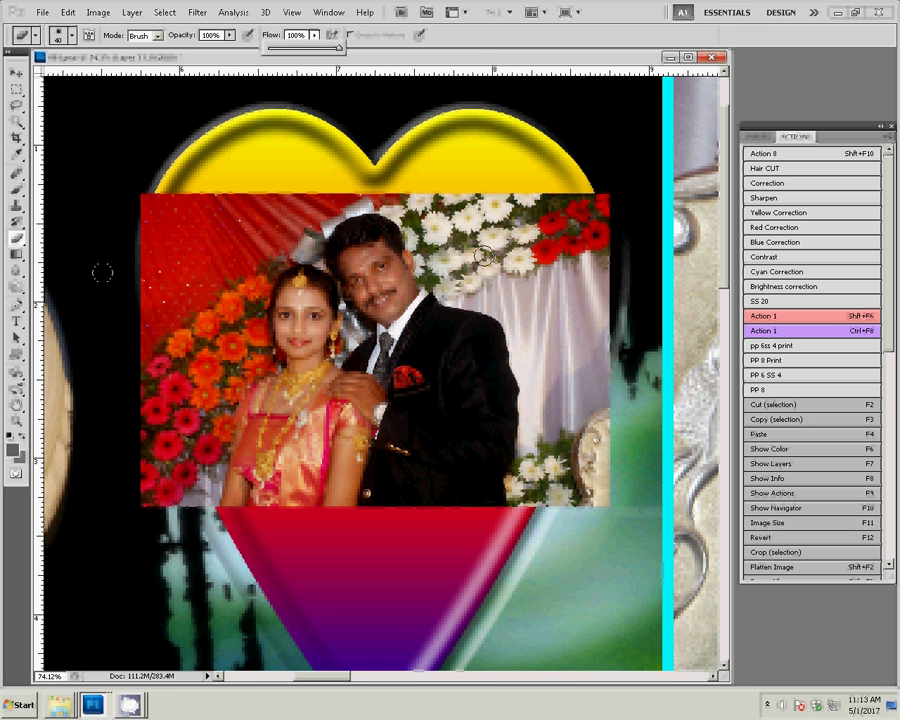
# Erase the portrait's top-right flowers, right edge and upper-left corner with a large soft brush
pyautogui.press(']')
pyautogui.press(']')
pyautogui.press(']')
pyautogui.press(']')
pyautogui.moveTo(580, 205); pyautogui.dragTo(440, 152)
pyautogui.moveTo(560, 250)
pyautogui.mouseDown()
pyautogui.moveTo(560, 395)
pyautogui.moveTo(450, 485)
pyautogui.moveTo(175, 435)
pyautogui.mouseUp()
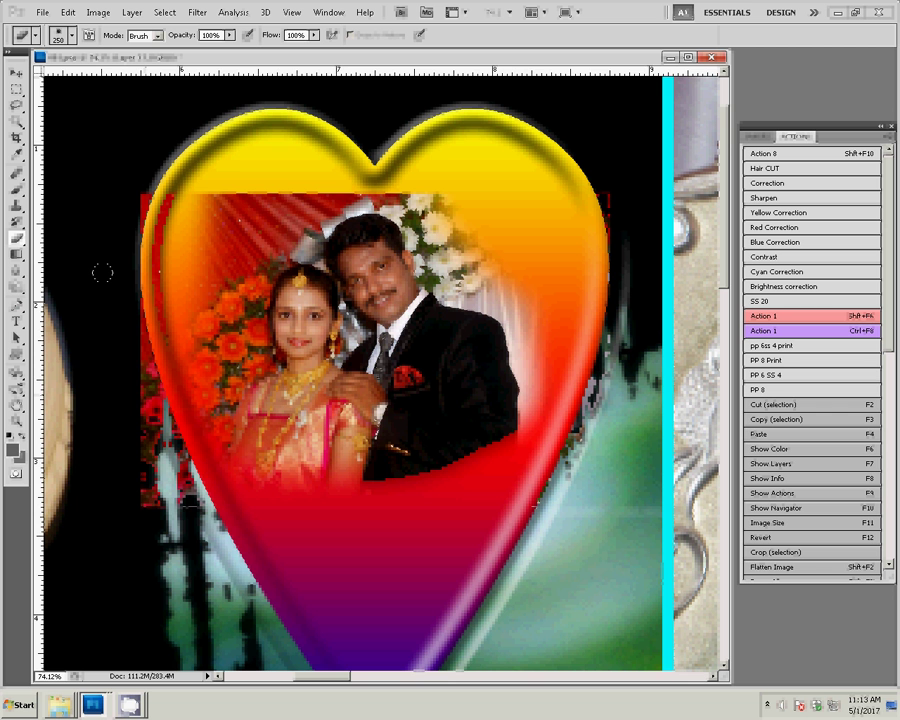
pyautogui.moveTo(102, 272); pyautogui.dragTo(134, 295)
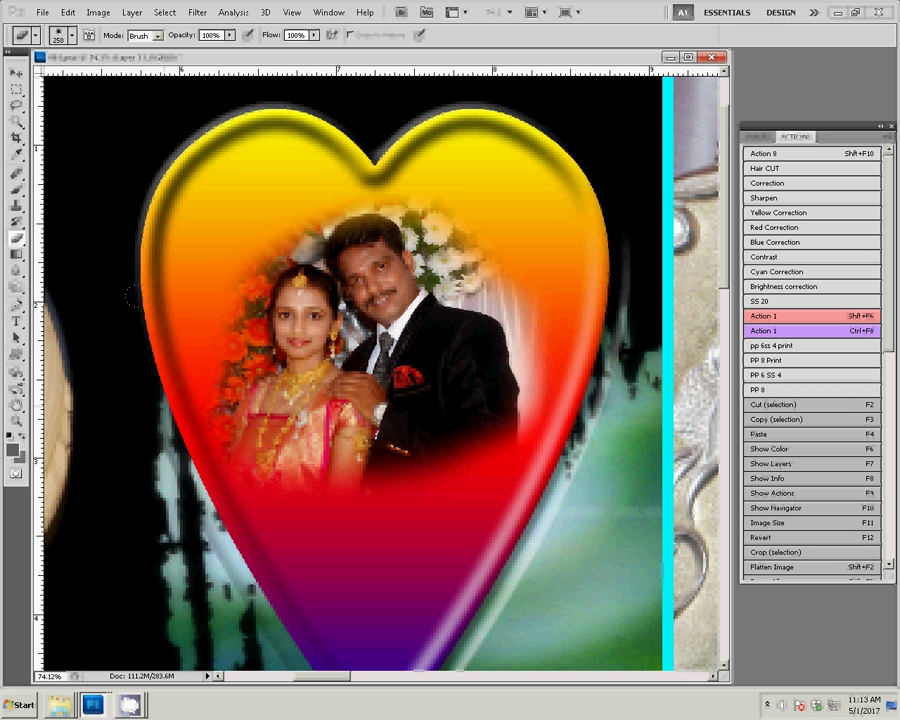
# Enlarge the portrait to about 108% and fit the whole album spread on screen
pyautogui.press('v')
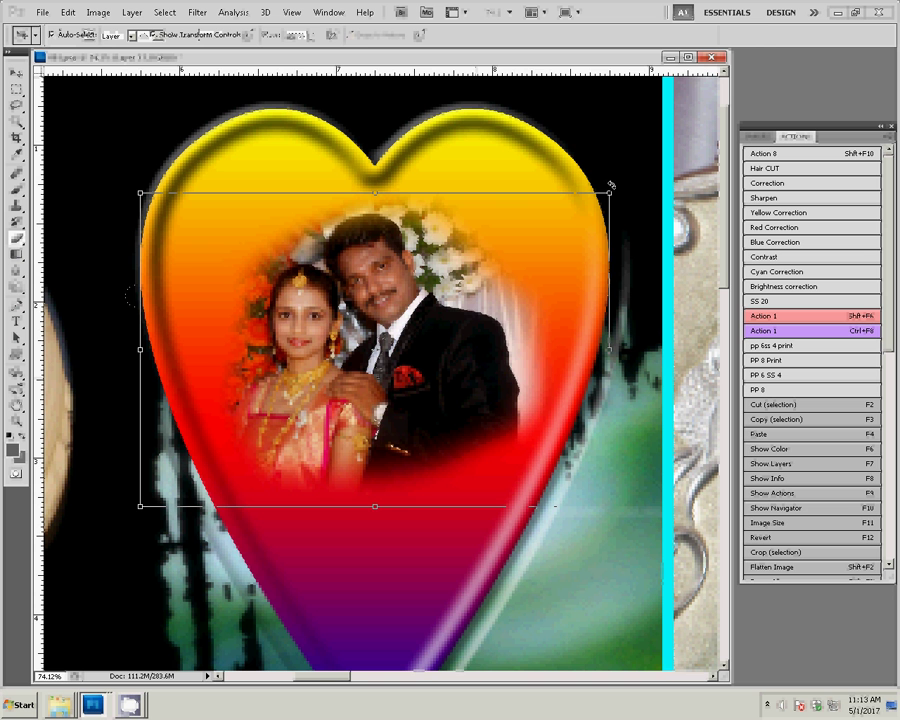
pyautogui.moveTo(611, 186); pyautogui.dragTo(630, 178)
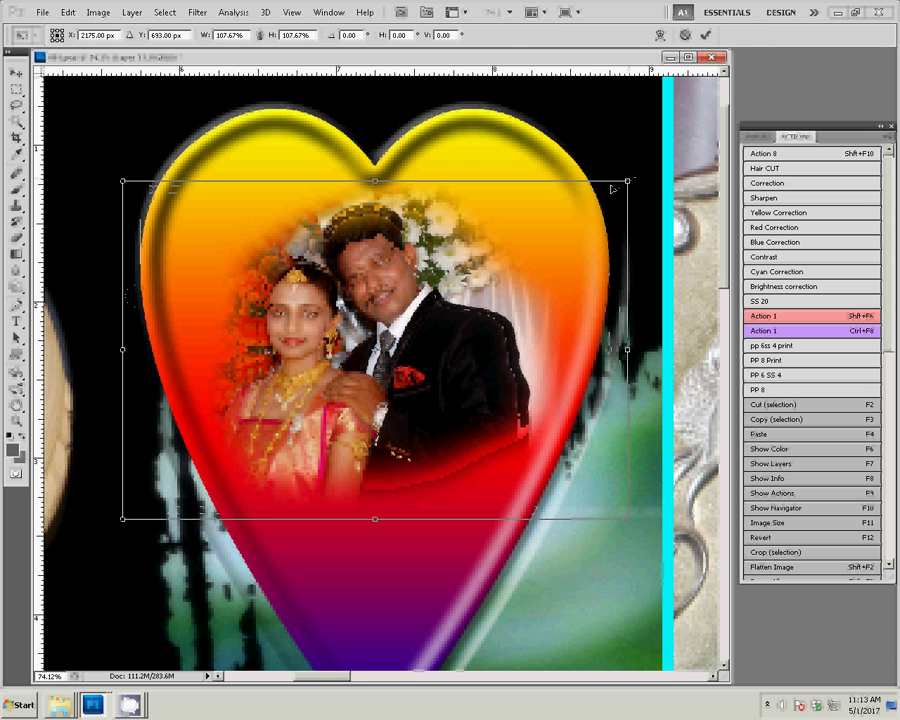
pyautogui.press('Return')
pyautogui.press('z')
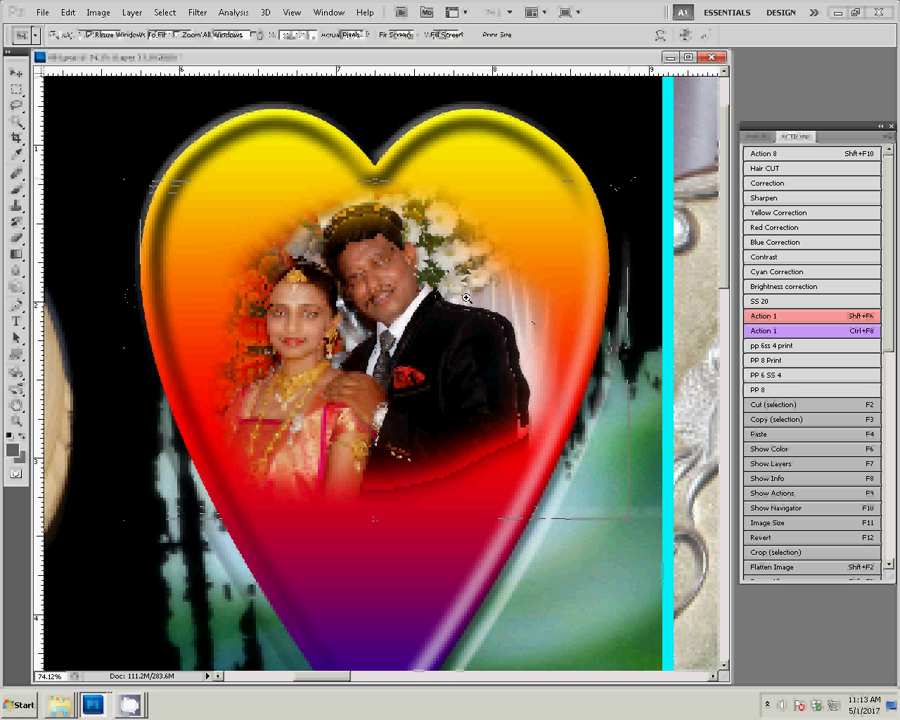
pyautogui.rightClick(466, 298)
pyautogui.click(489, 305)
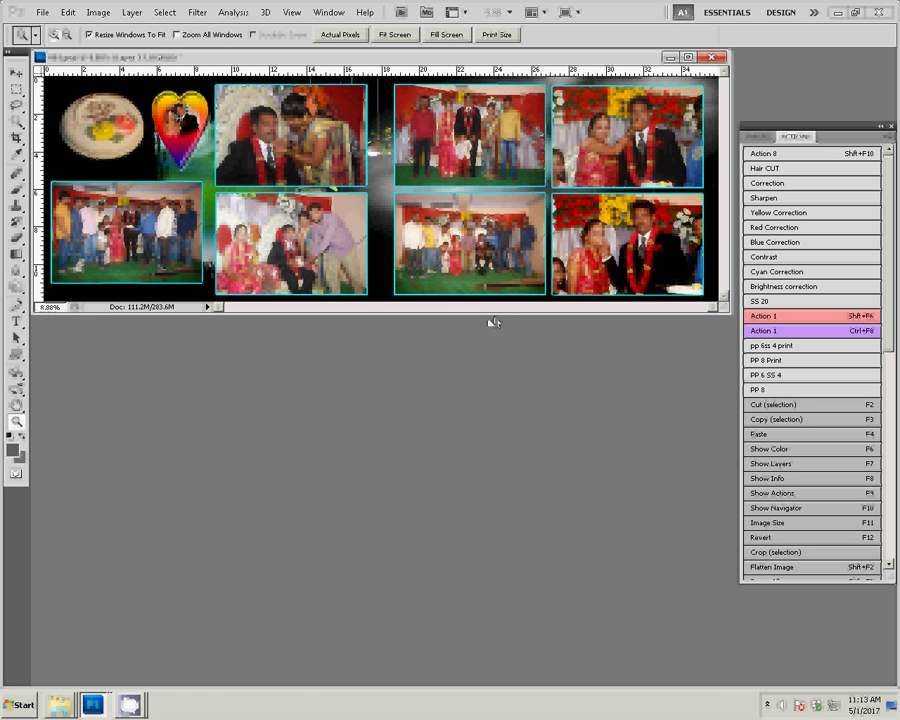
# Save the spread as 23.psd in I:\k5, accepting Maximize Compatibility
pyautogui.hotkey('ctrl', 'shift', 's')
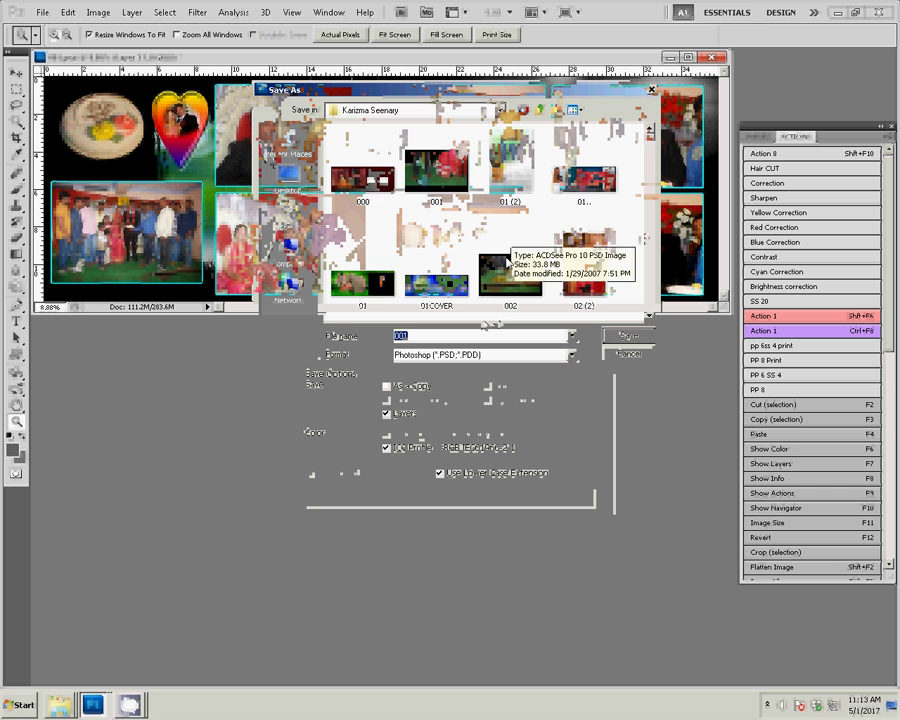
pyautogui.click(290, 258)
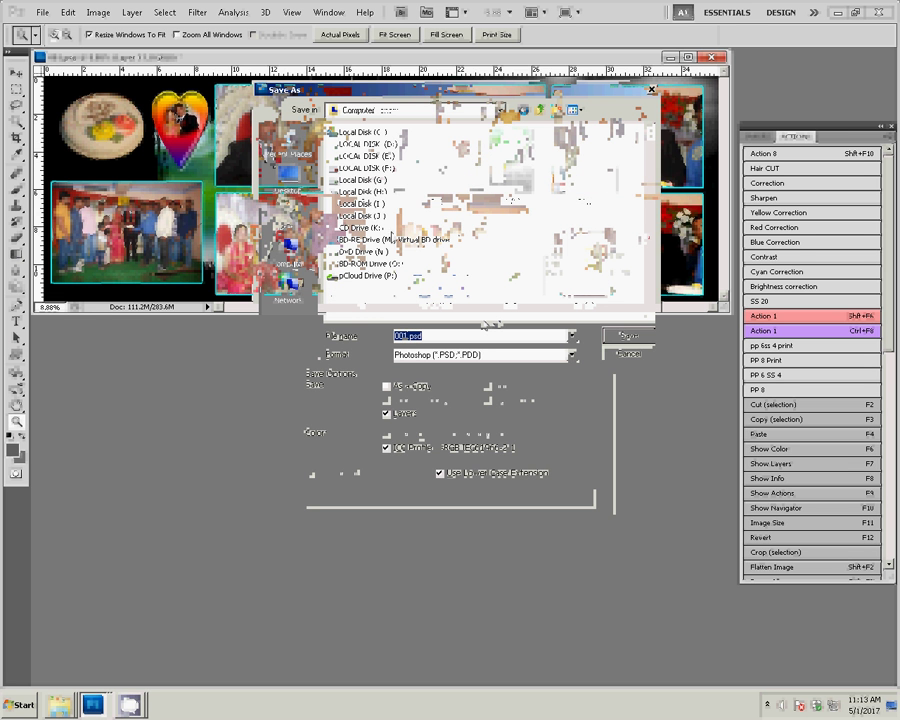
pyautogui.doubleClick(356, 203)
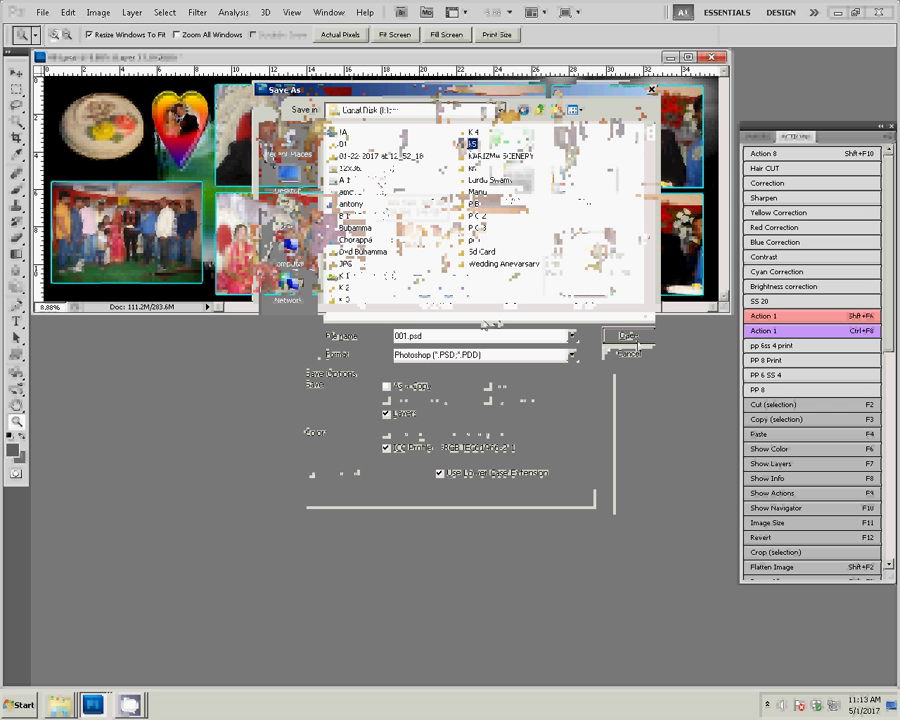
pyautogui.doubleClick(490, 155)
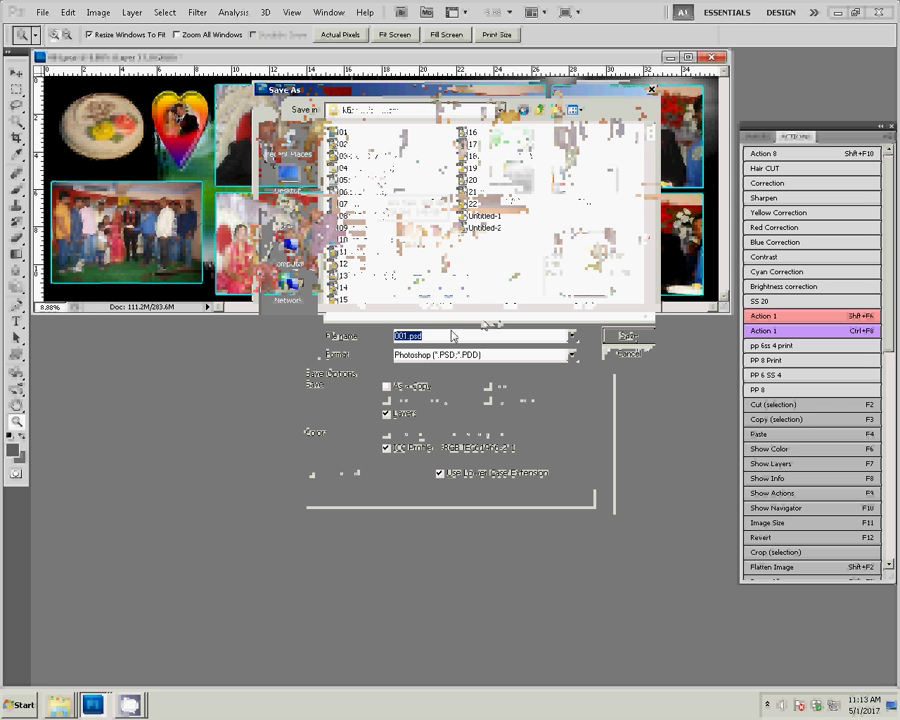
pyautogui.write('23')
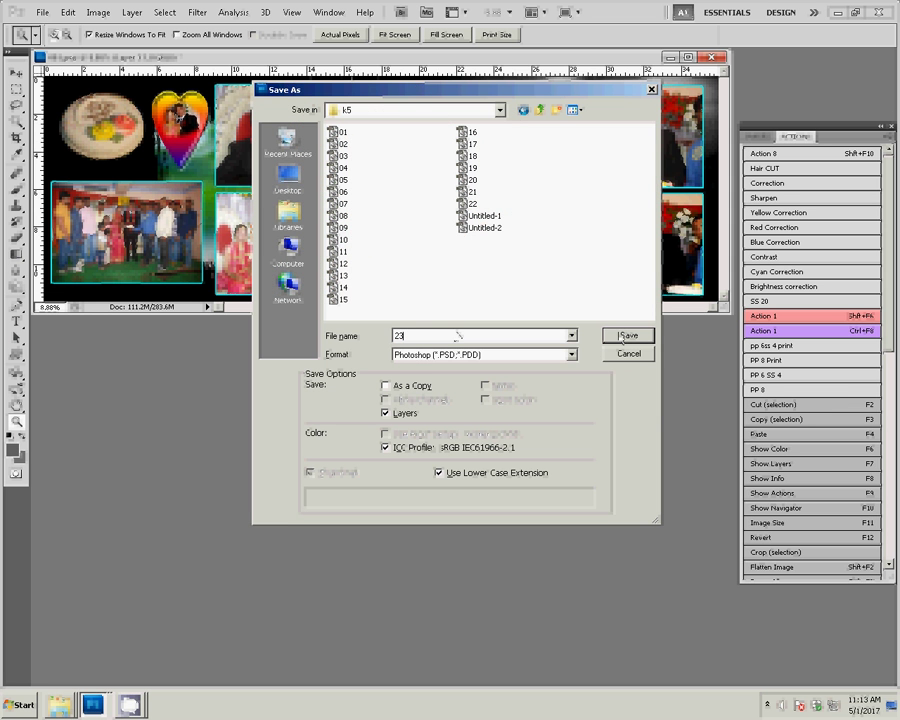
pyautogui.press('Return')
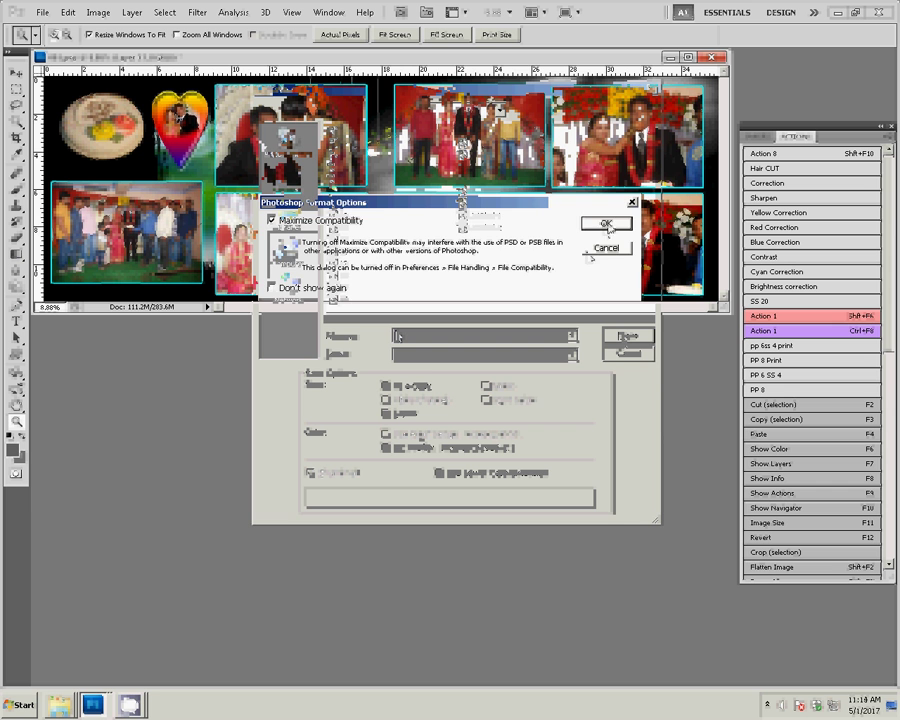
pyautogui.click(604, 224)
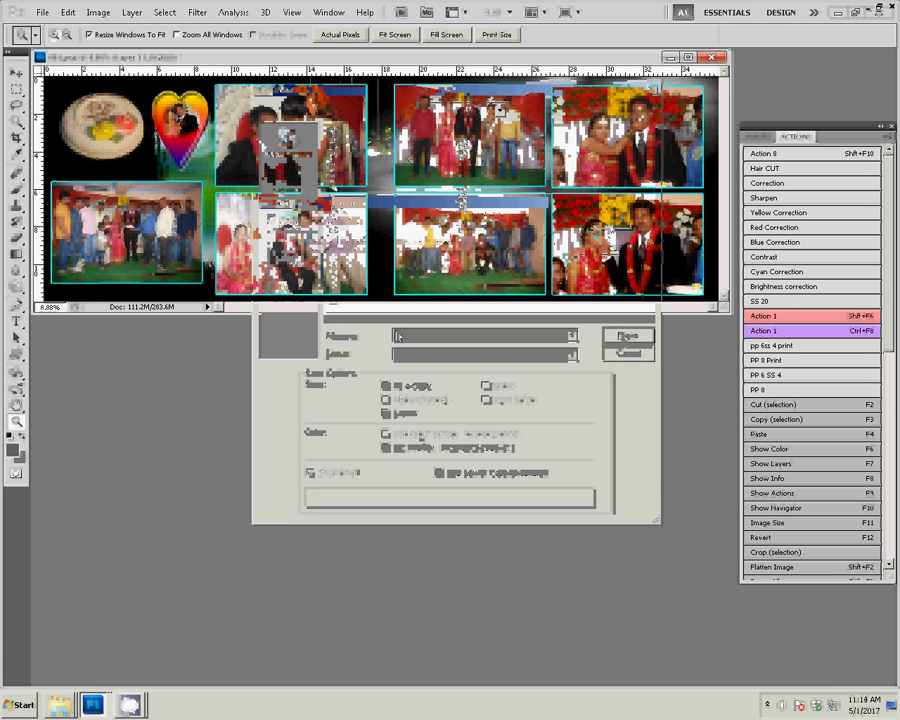